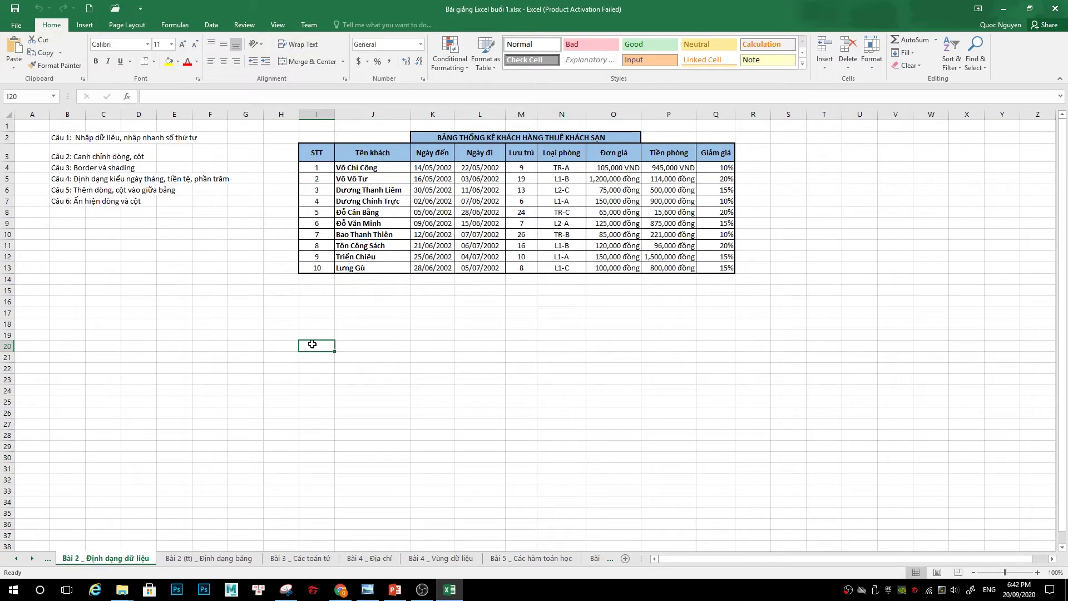
# Copy the STT header from I3 into I20 as a plain value, without its fill or borders
pyautogui.click(325, 154)
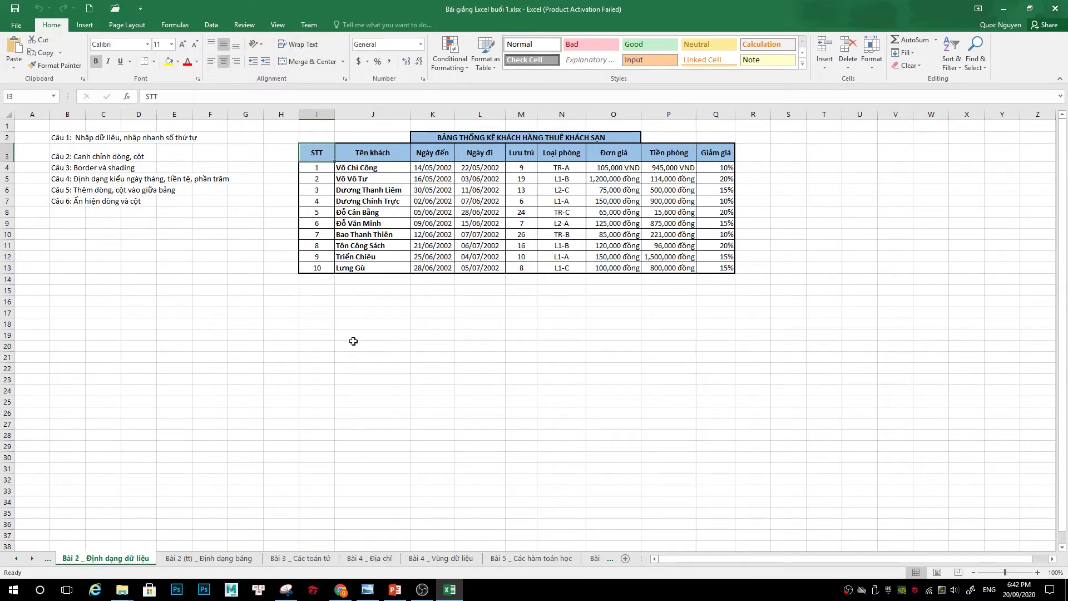
pyautogui.hotkey('ctrl', 'c')
pyautogui.click(324, 346)
pyautogui.hotkey('ctrl', 'v')
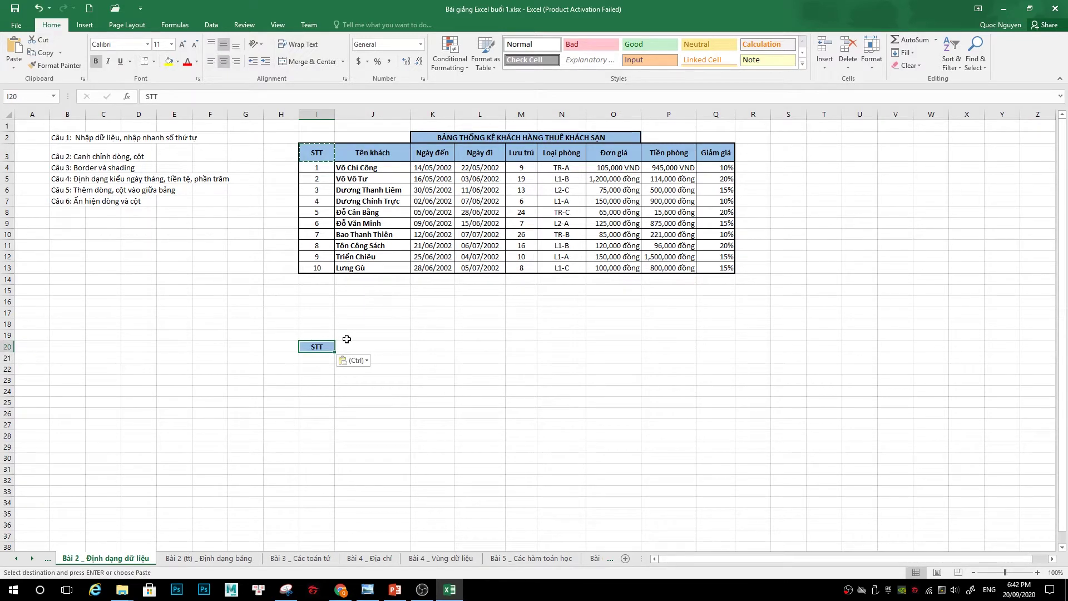
pyautogui.hotkey('ctrl', 'z')
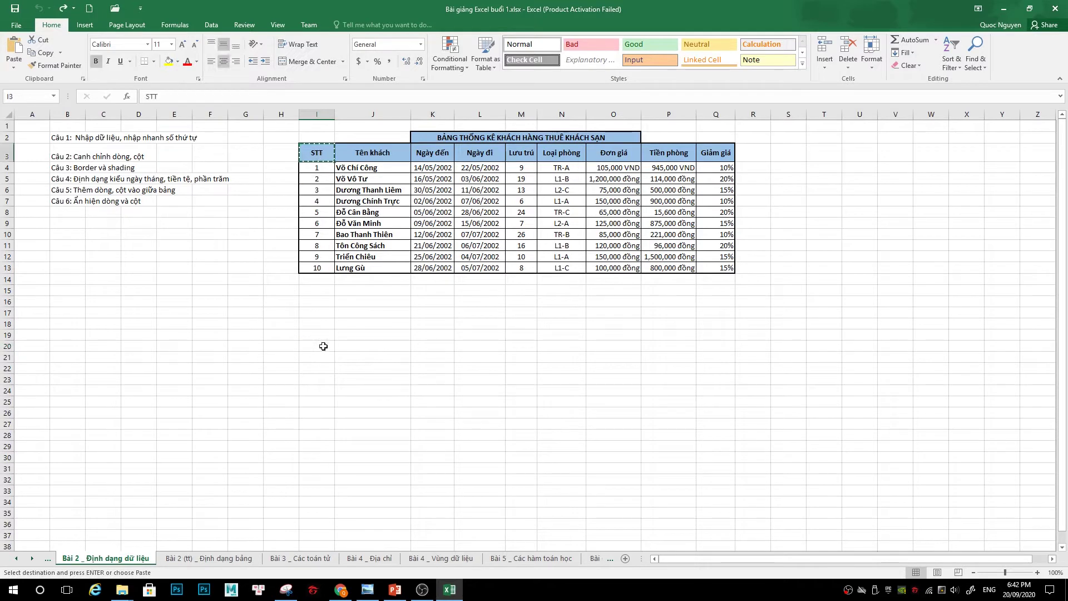
pyautogui.click(316, 348)
pyautogui.rightClick(318, 347)
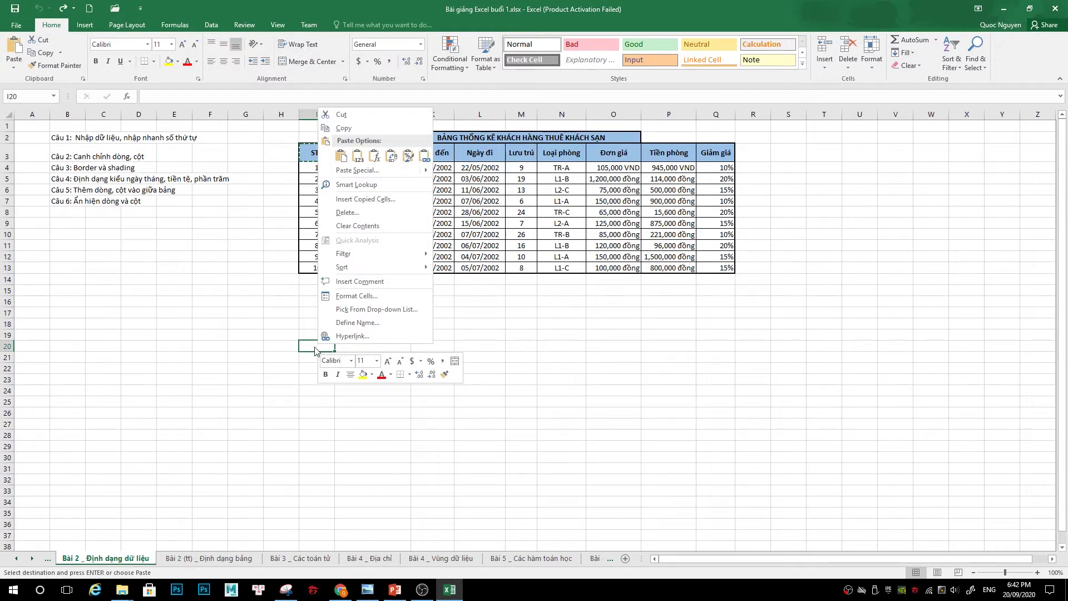
pyautogui.click(362, 159)
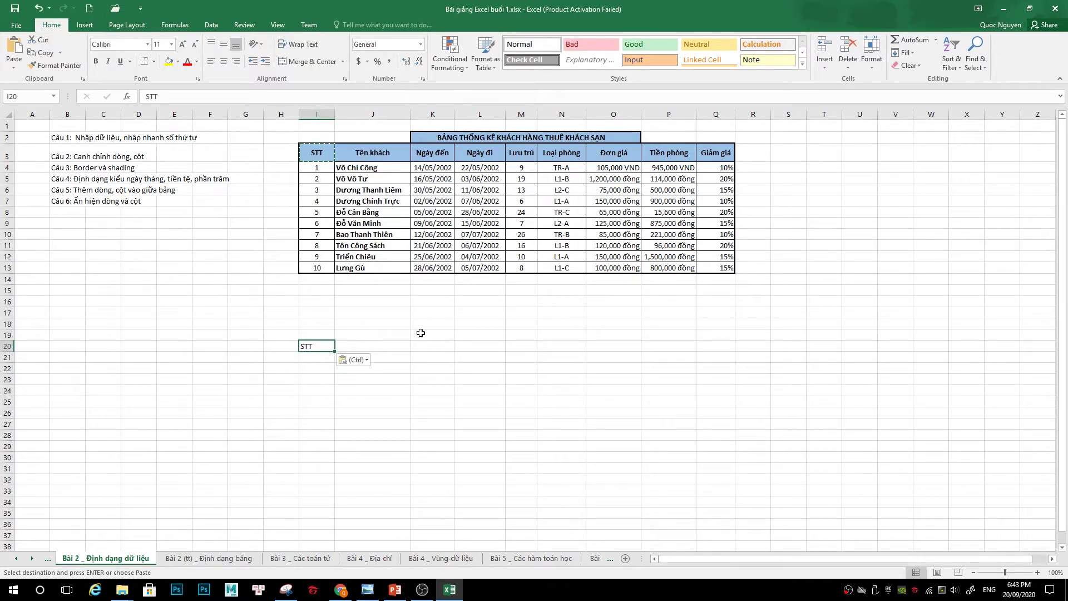
pyautogui.click(359, 153)
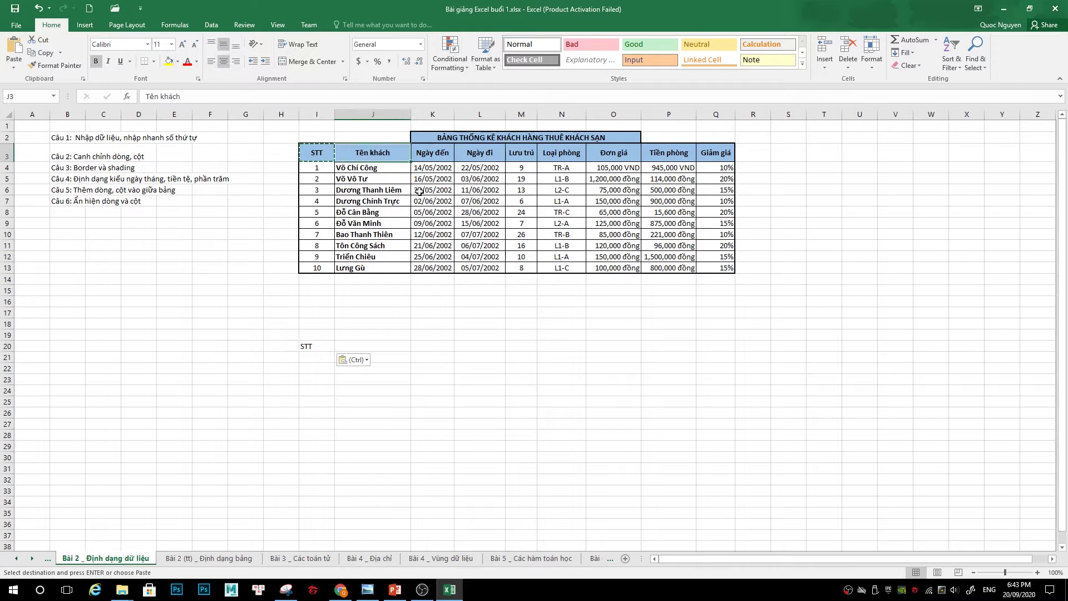
pyautogui.click(320, 357)
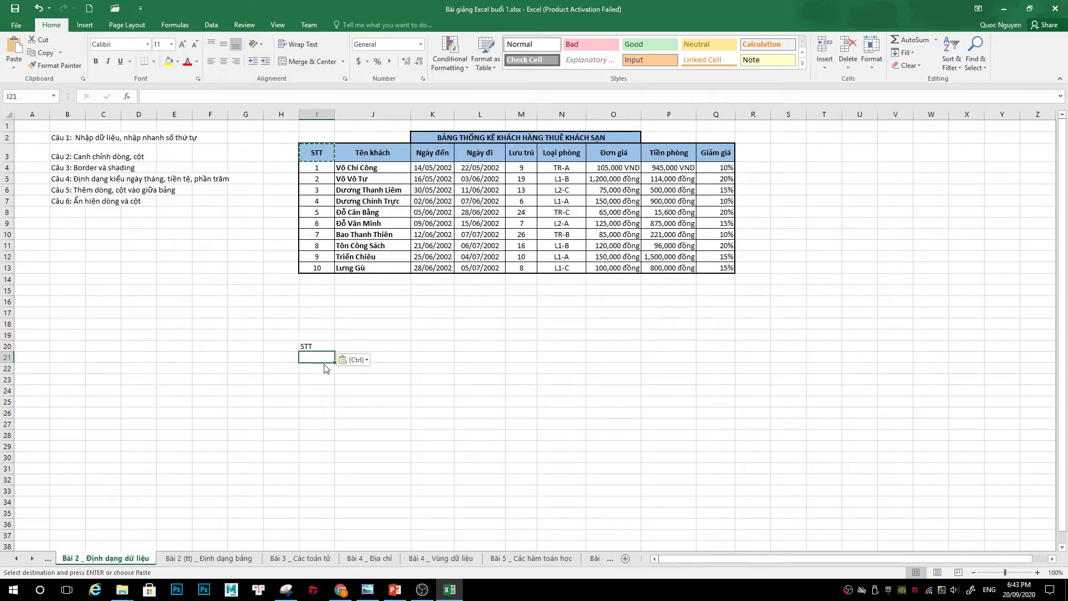
# Enter 1 in I21, fill the series down to 10 in I30, then copy K4
pyautogui.write('1')
pyautogui.press('Return')
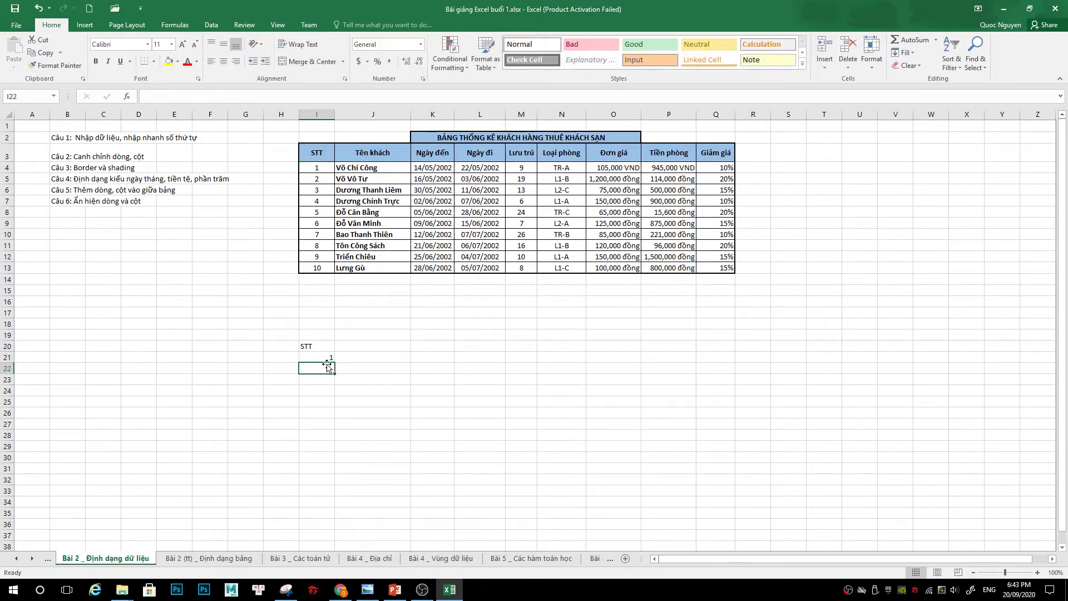
pyautogui.click(328, 357)
pyautogui.scroll(-1, 316, 364)
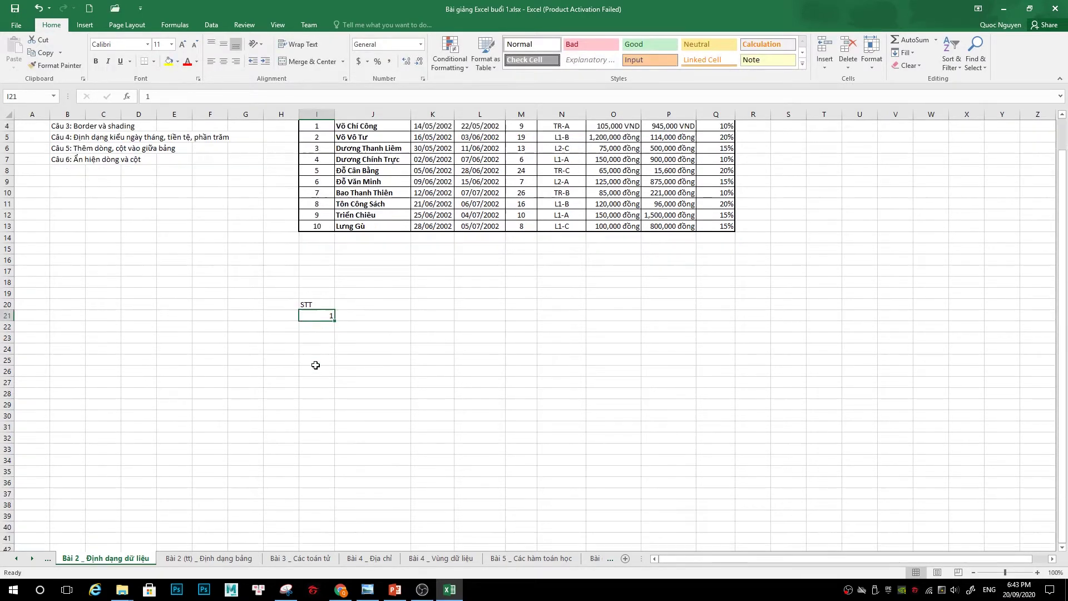
pyautogui.scroll(-1, 316, 365)
pyautogui.scroll(2, 315, 365)
pyautogui.scroll(-1, 315, 365)
pyautogui.moveTo(335, 320); pyautogui.dragTo(334, 429)
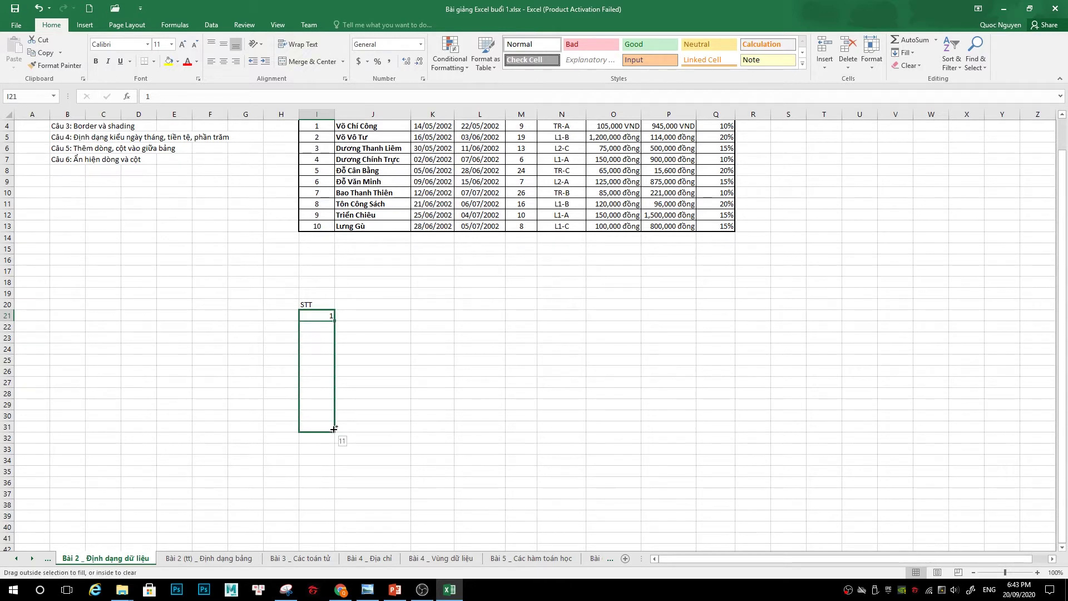
pyautogui.moveTo(332, 427); pyautogui.dragTo(334, 423)
pyautogui.scroll(1, 375, 348)
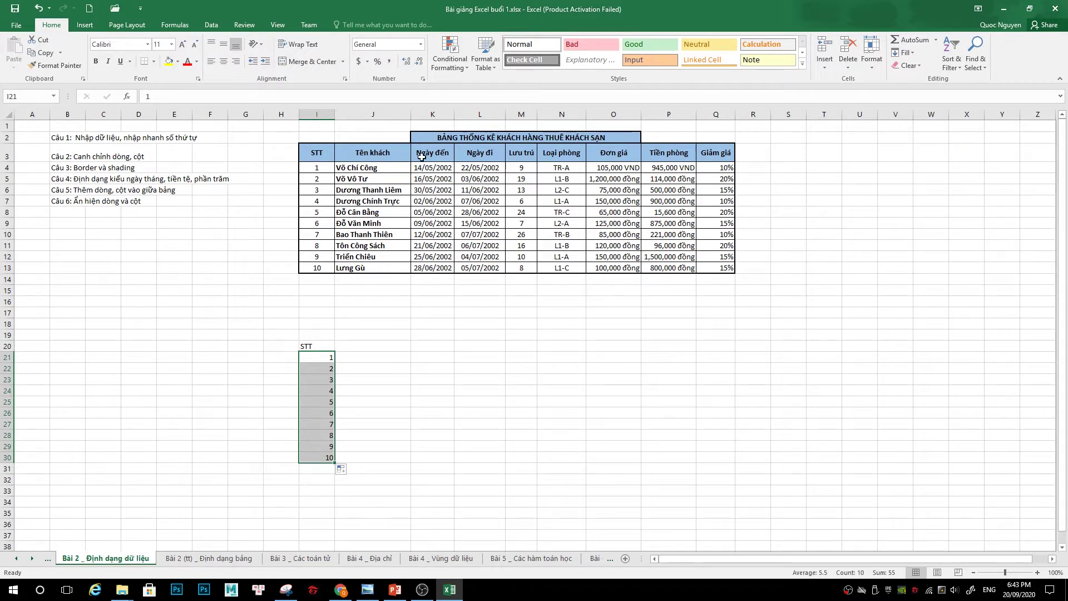
pyautogui.click(434, 168)
pyautogui.hotkey('ctrl', 'c')
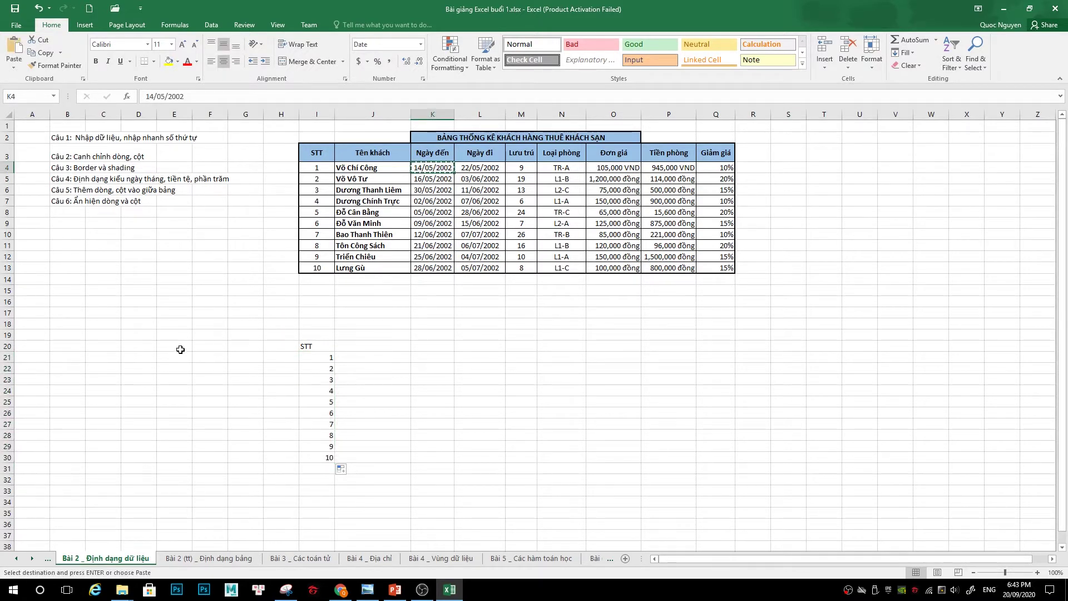
# Paste the date 14/05/2002 into E20 and widen column E to show it fully
pyautogui.click(177, 348)
pyautogui.hotkey('ctrl', 'v')
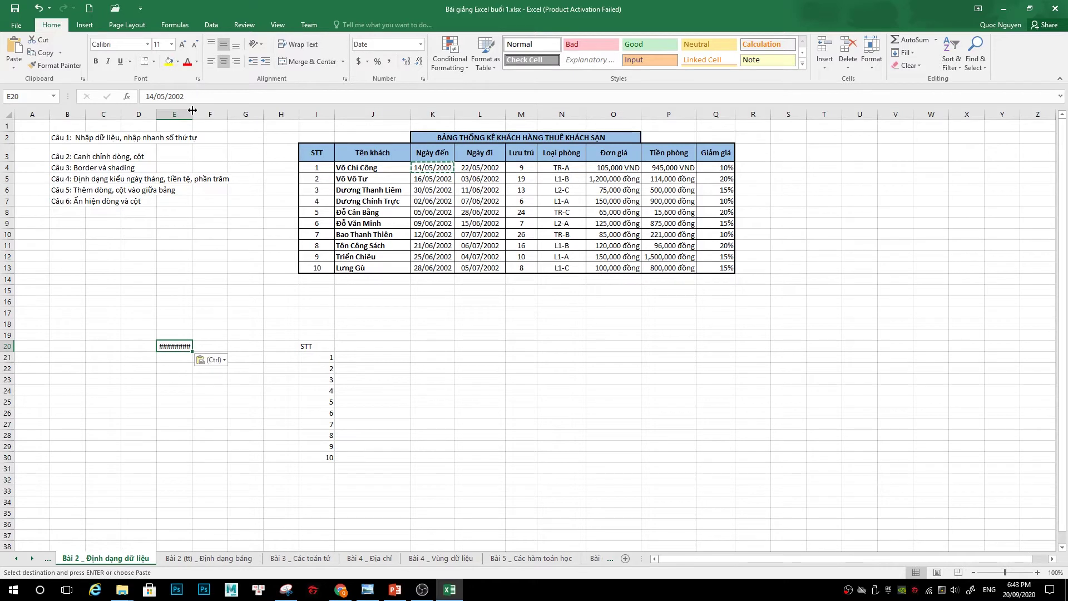
pyautogui.doubleClick(196, 114)
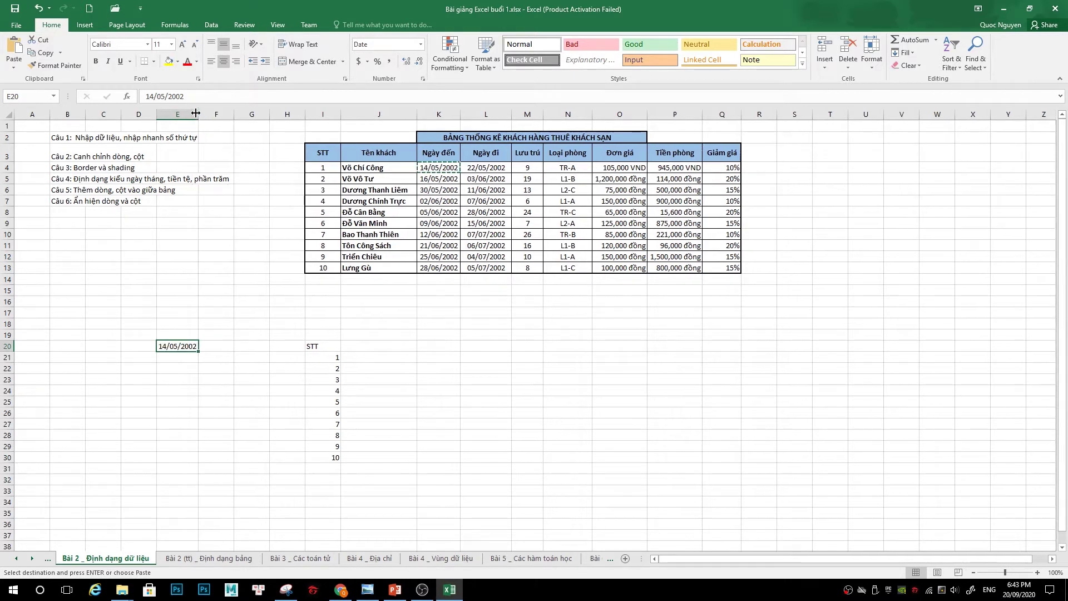
pyautogui.moveTo(198, 351); pyautogui.dragTo(206, 463)
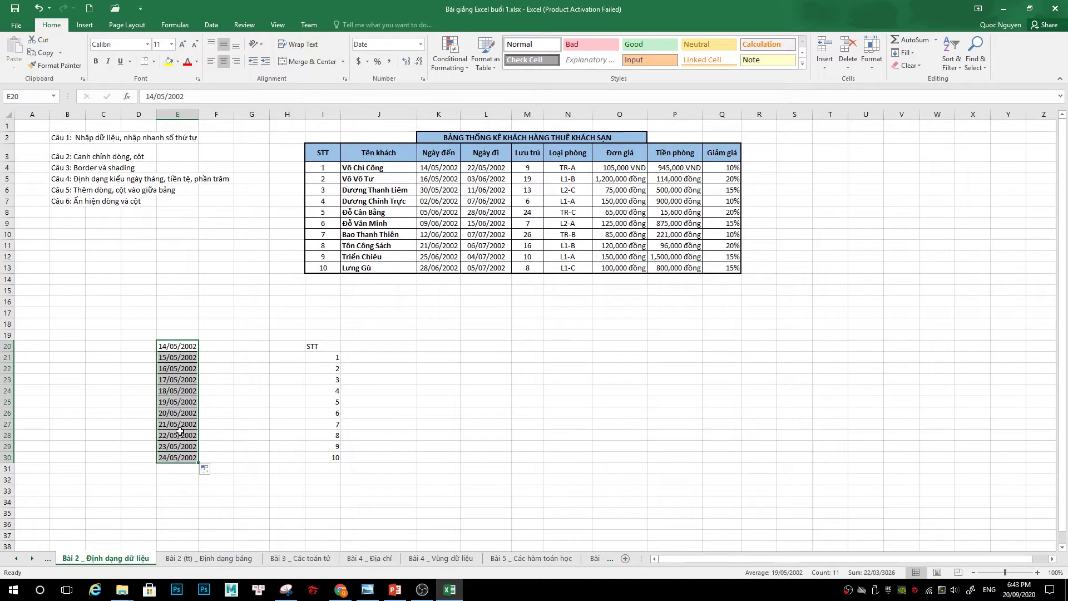
pyautogui.hotkey('ctrl', 'z')
# Fill F20 through F31 with the months Jan to Dec
pyautogui.click(214, 342)
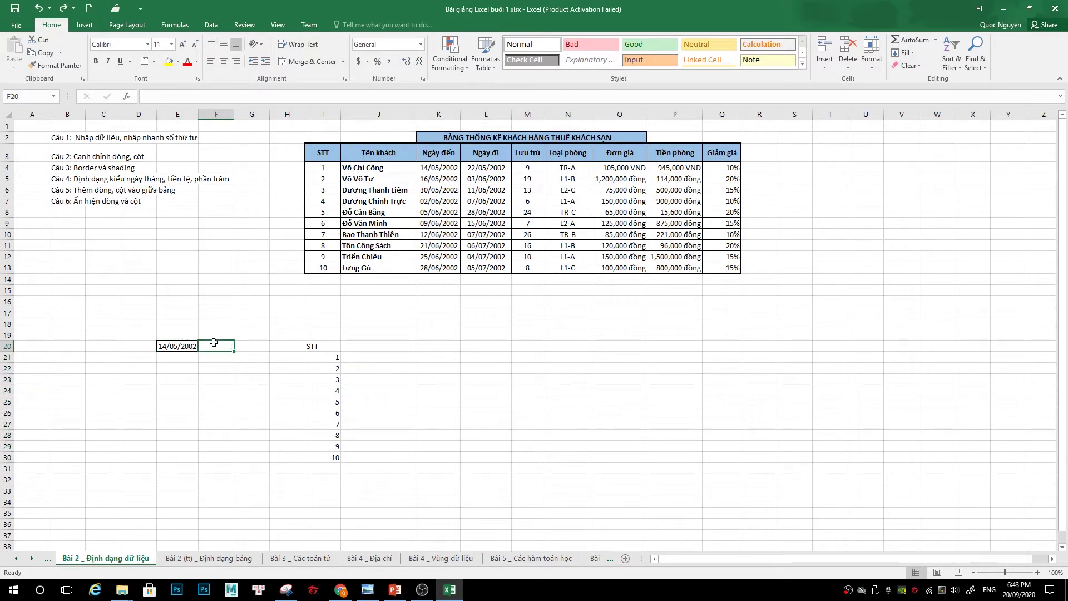
pyautogui.write('jAN')
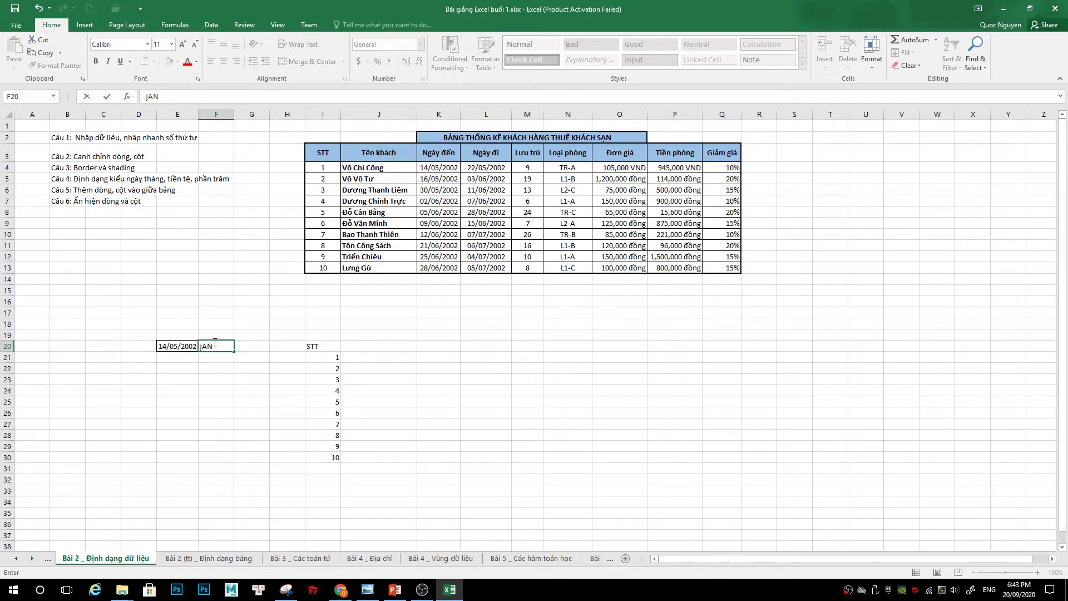
pyautogui.press('Return')
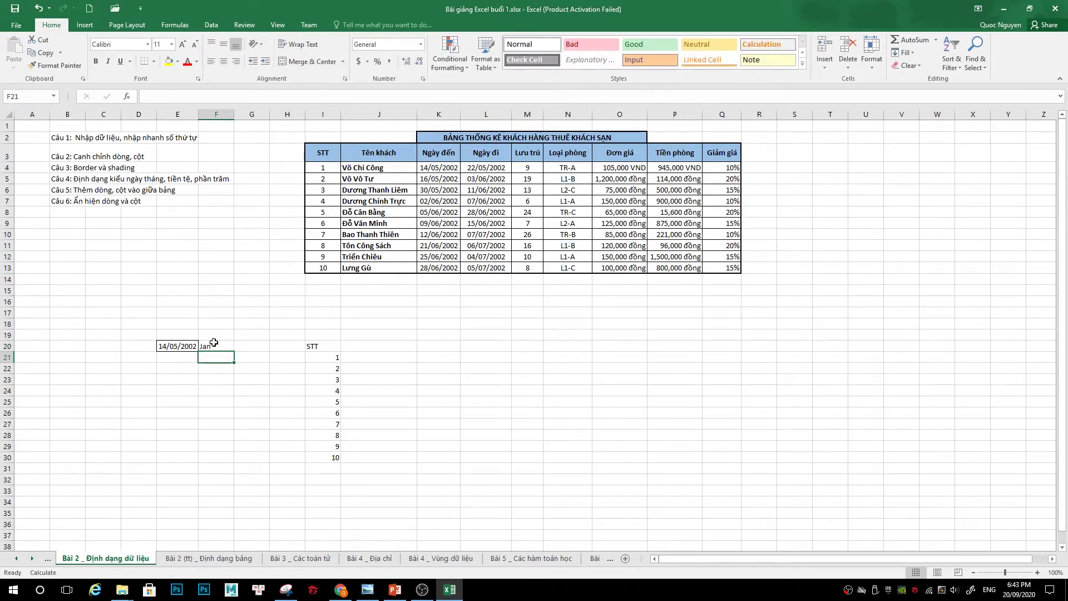
pyautogui.click(213, 343)
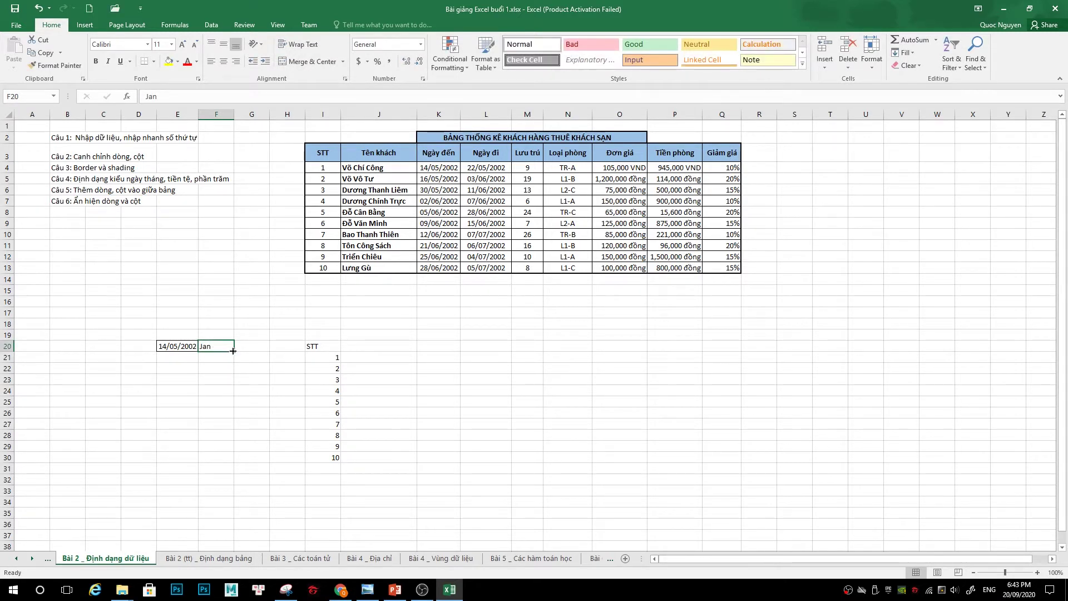
pyautogui.moveTo(236, 364); pyautogui.dragTo(237, 464)
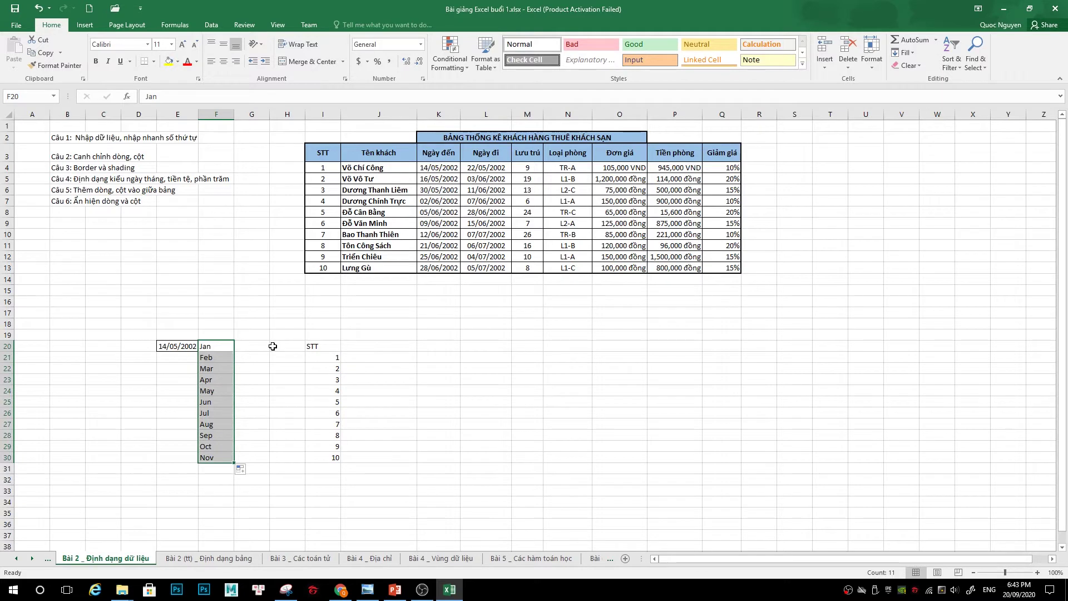
pyautogui.moveTo(235, 463); pyautogui.dragTo(234, 473)
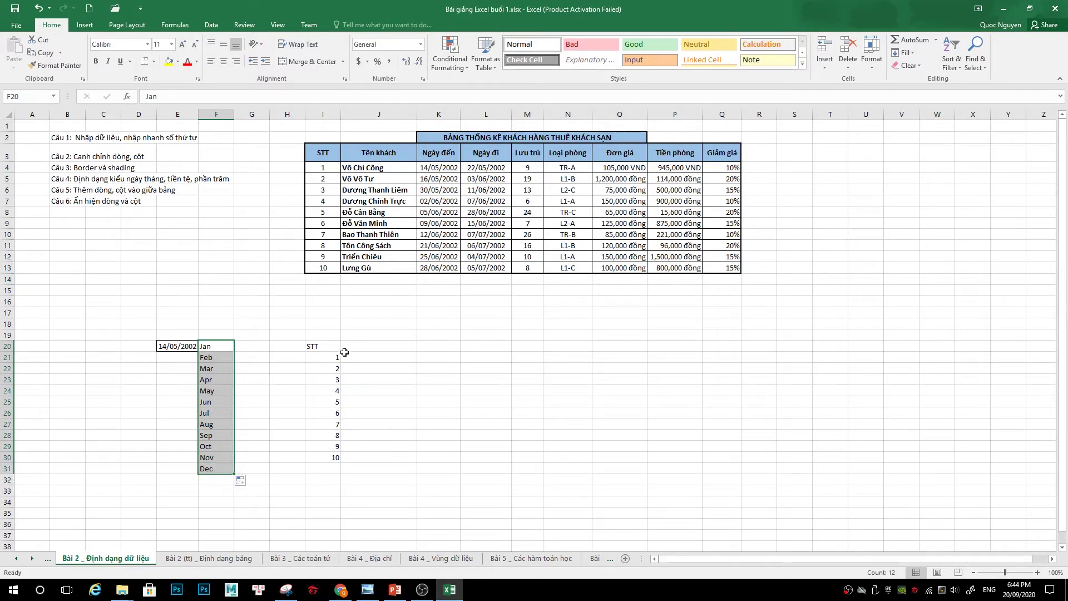
pyautogui.click(330, 356)
pyautogui.scroll(-1, 353, 362)
pyautogui.scroll(1, 353, 361)
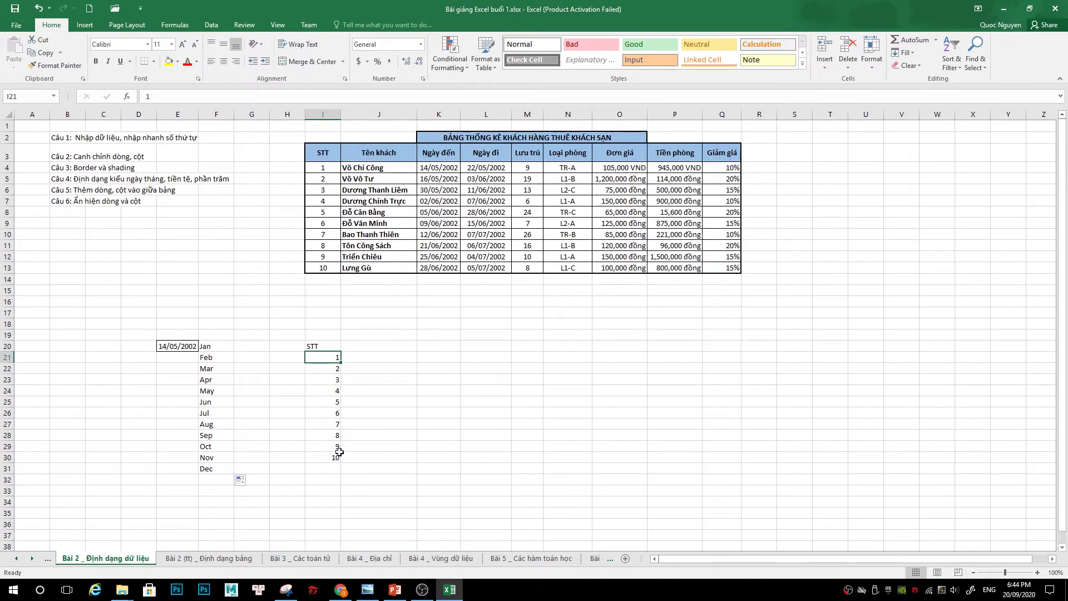
# Paste the Tên khách column from J3:J13 into J20 as plain values
pyautogui.click(376, 346)
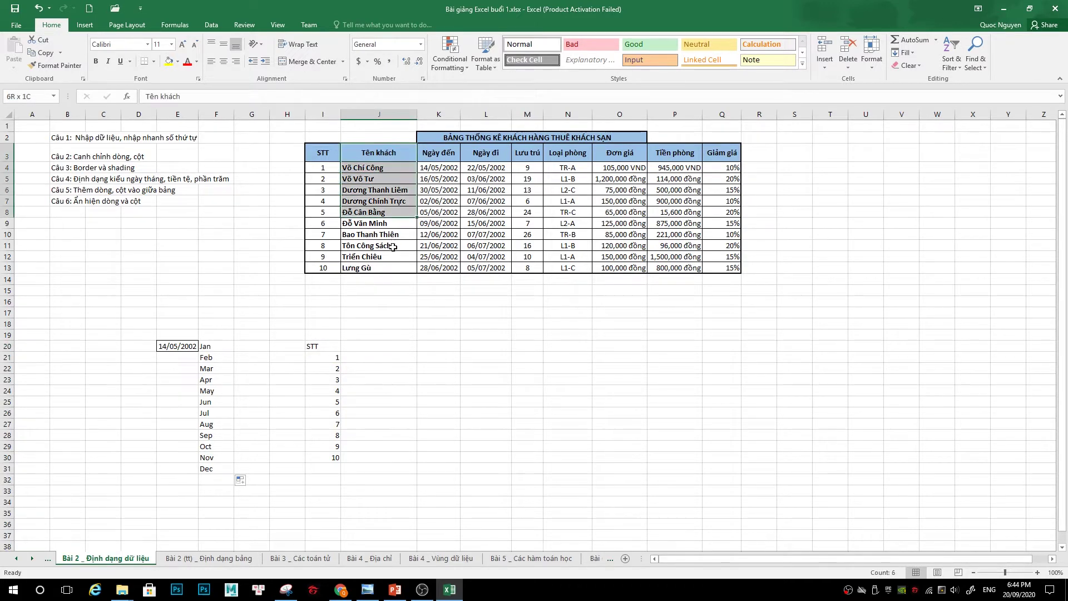
pyautogui.moveTo(389, 155); pyautogui.dragTo(391, 268)
pyautogui.rightClick(392, 157)
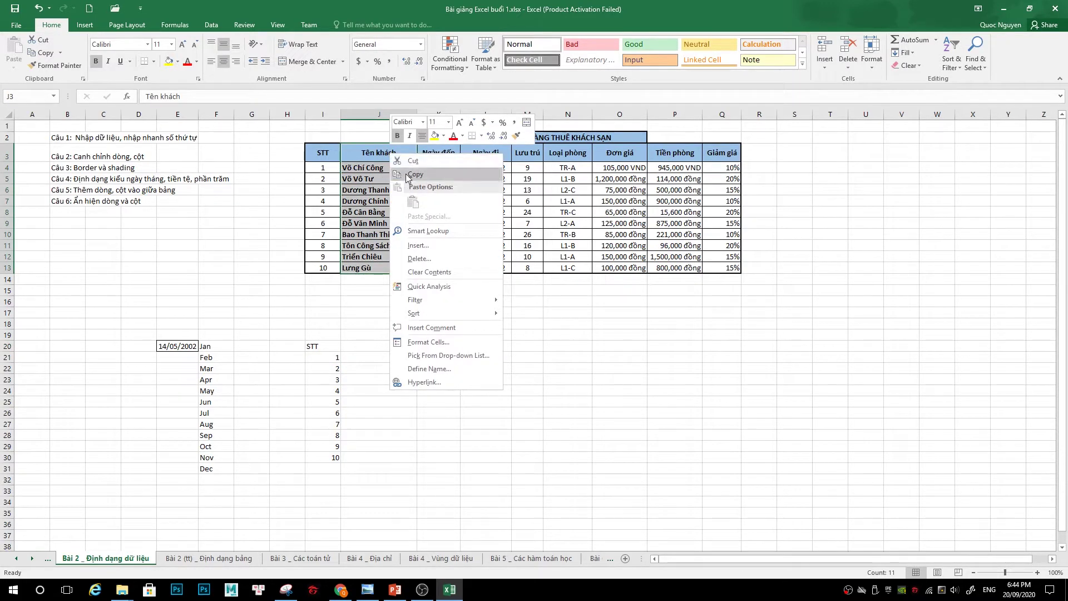
pyautogui.click(412, 174)
pyautogui.click(373, 346)
pyautogui.rightClick(372, 347)
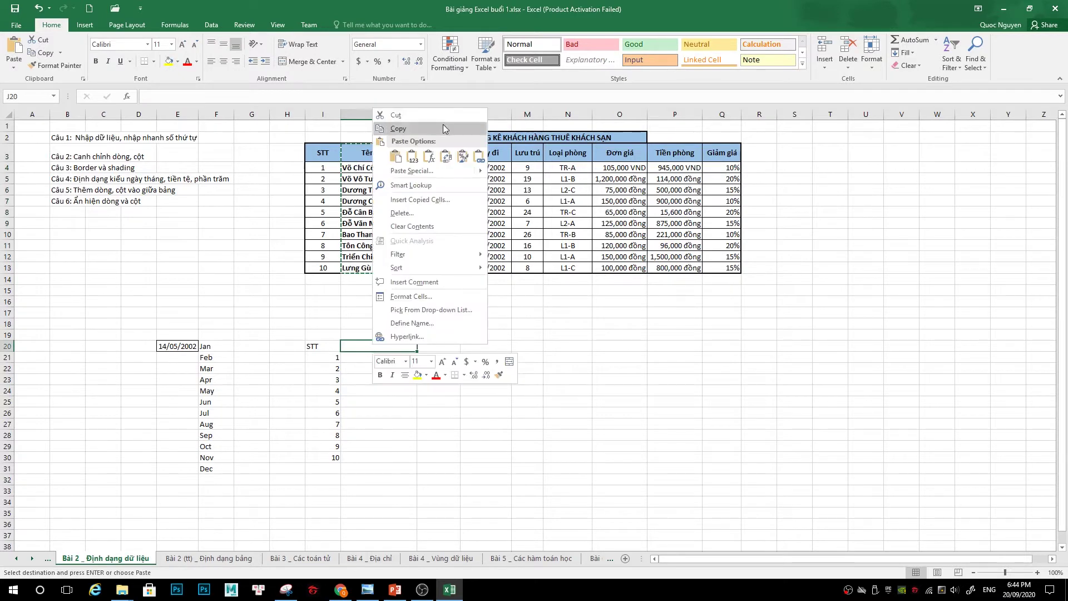
pyautogui.click(413, 156)
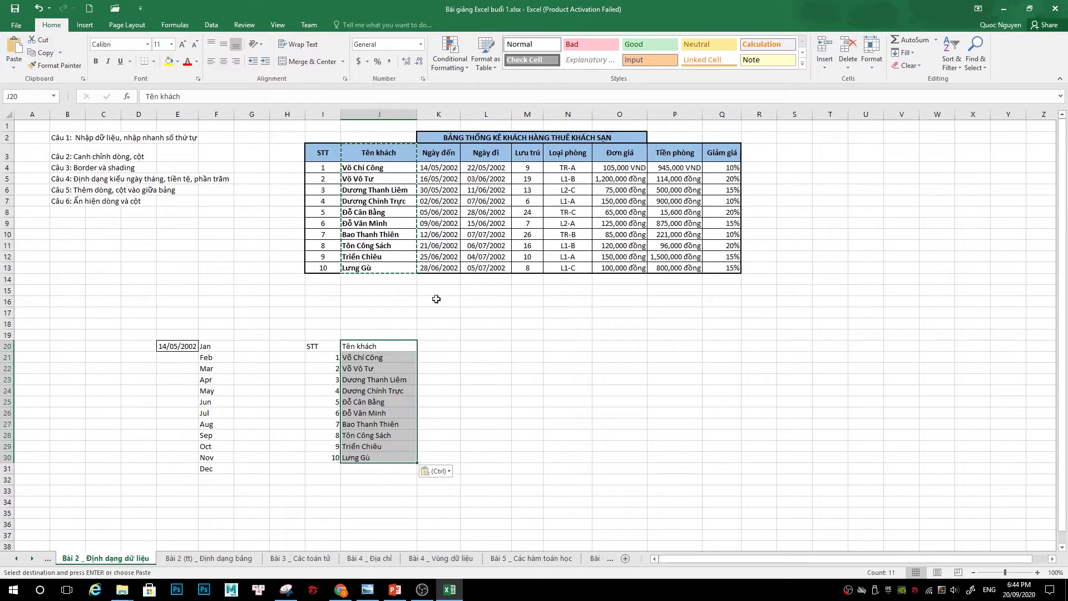
# Paste the headers Ngày đến to Giảm giá from K3:Q3 into K20 as plain values
pyautogui.click(437, 349)
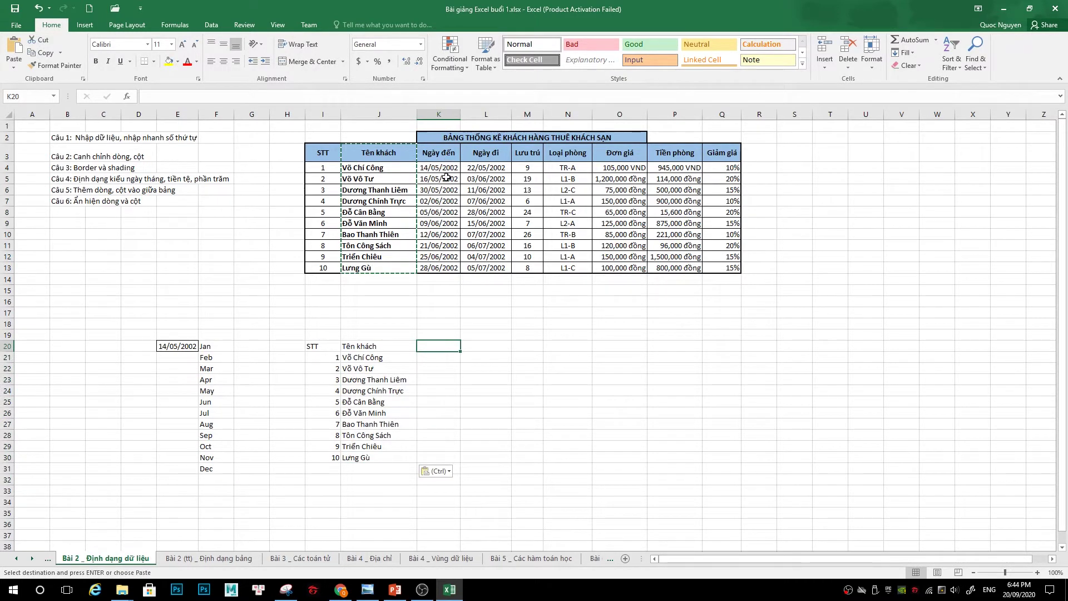
pyautogui.moveTo(441, 153)
pyautogui.mouseDown()
pyautogui.moveTo(746, 162)
pyautogui.moveTo(722, 154)
pyautogui.mouseUp()
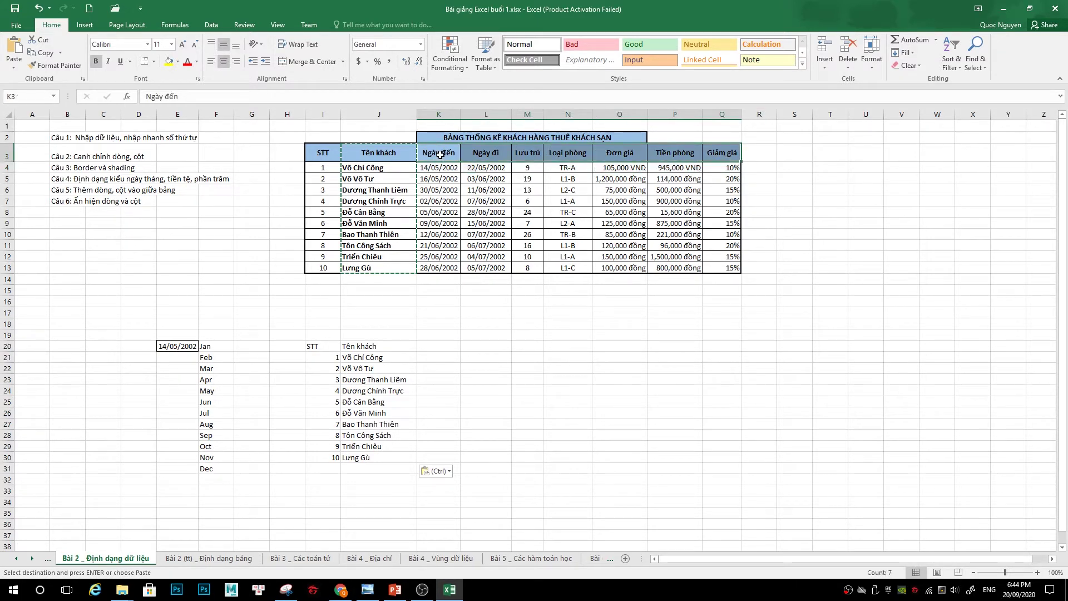
pyautogui.rightClick(439, 156)
pyautogui.press('Escape')
pyautogui.hotkey('ctrl', 'c')
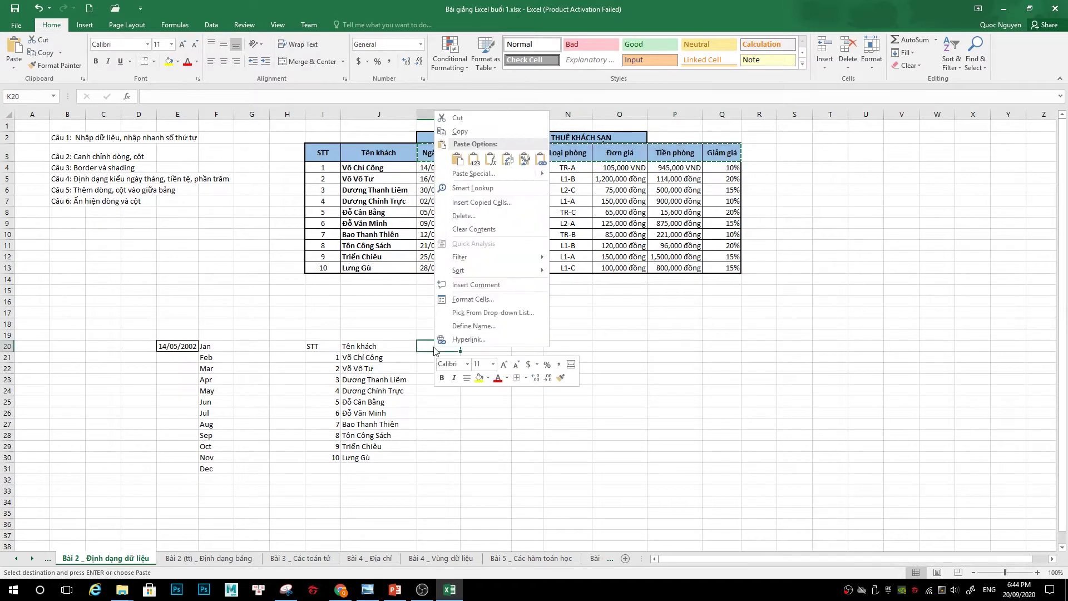
pyautogui.rightClick(437, 346)
pyautogui.click(478, 161)
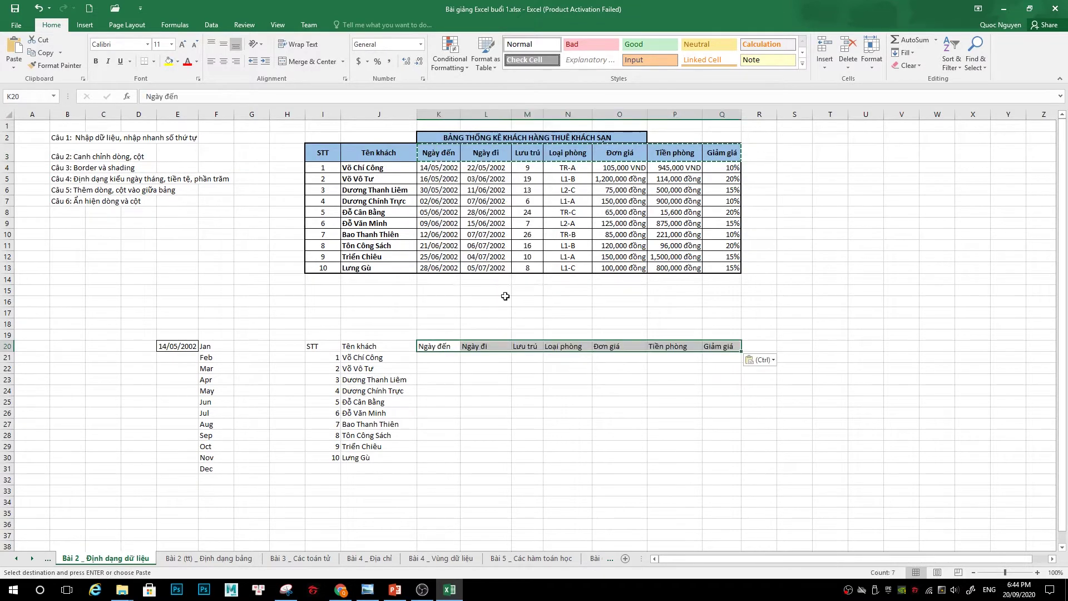
pyautogui.click(444, 357)
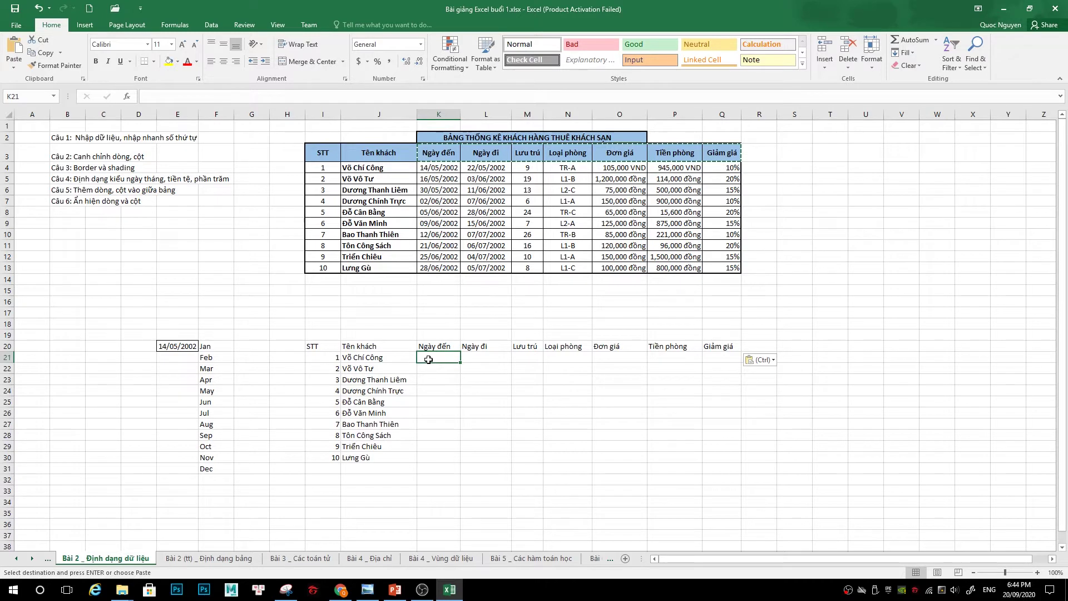
# Enter 15/10/2020 in K21 and widen column K so the date fits
pyautogui.write('10/')
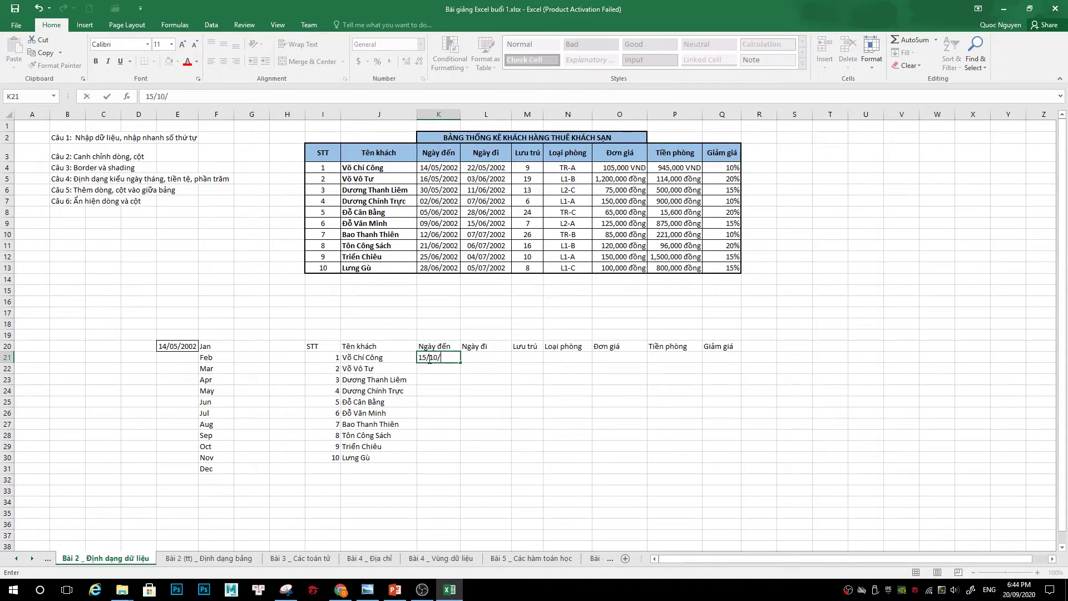
pyautogui.write('2020')
pyautogui.press('Return')
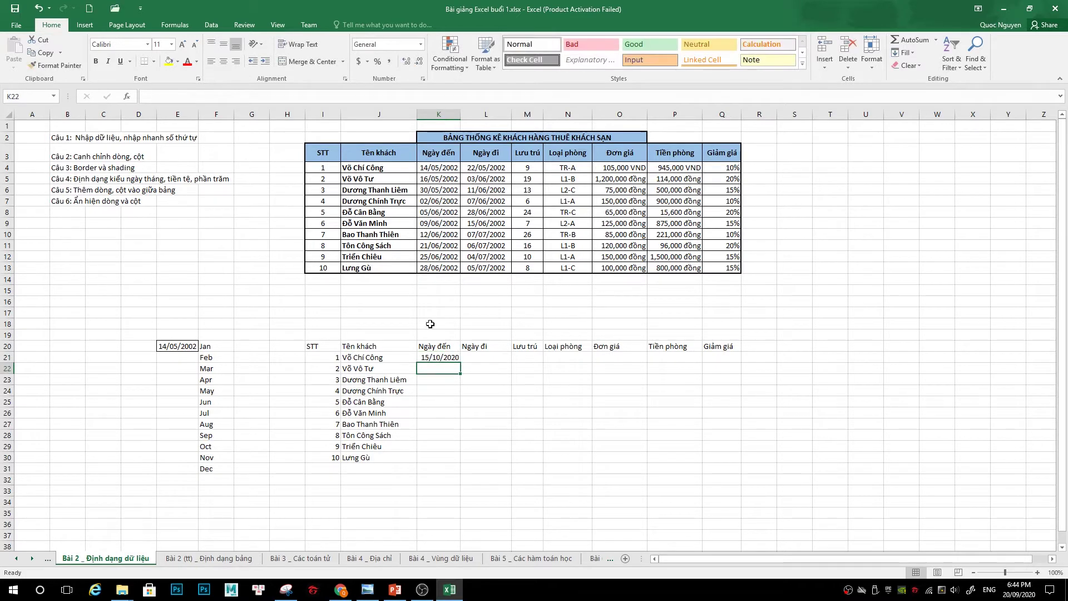
pyautogui.moveTo(465, 110); pyautogui.dragTo(488, 111)
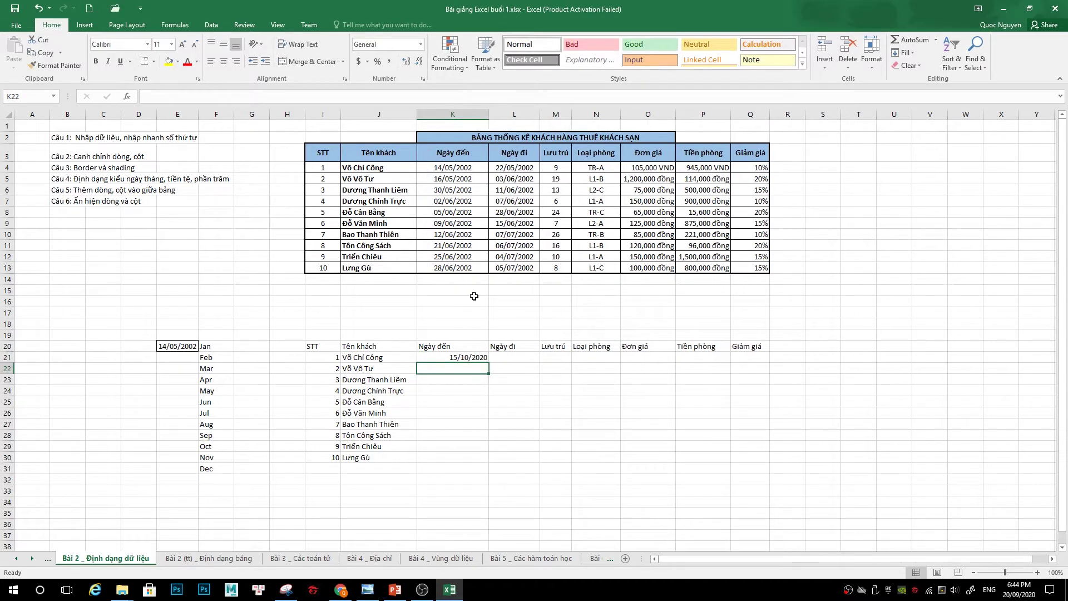
pyautogui.click(472, 357)
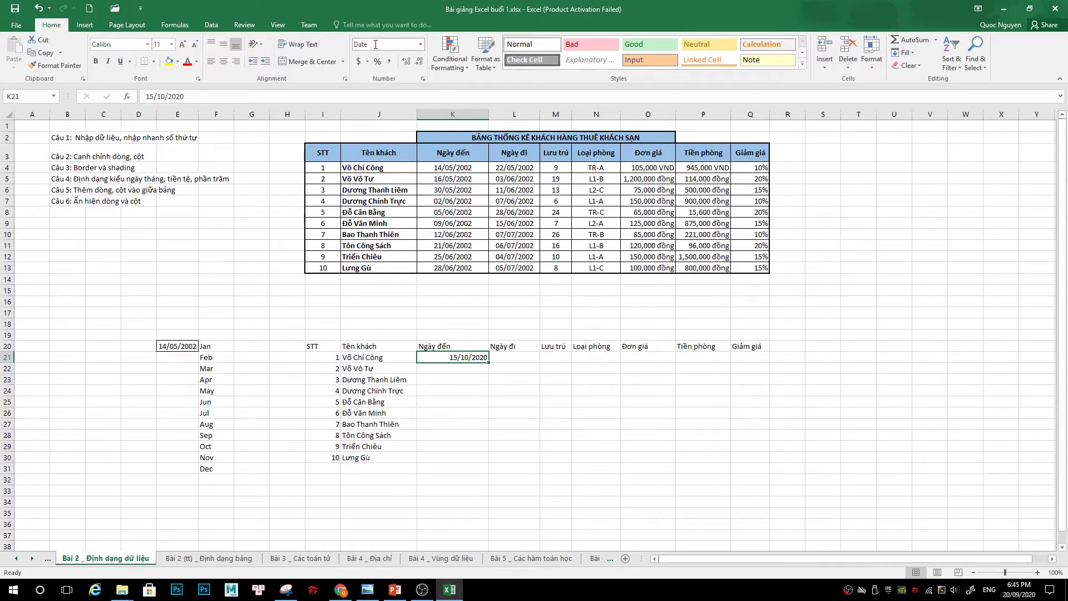
# Test entering 10/25/2020 in K22, then clear it again
pyautogui.click(453, 368)
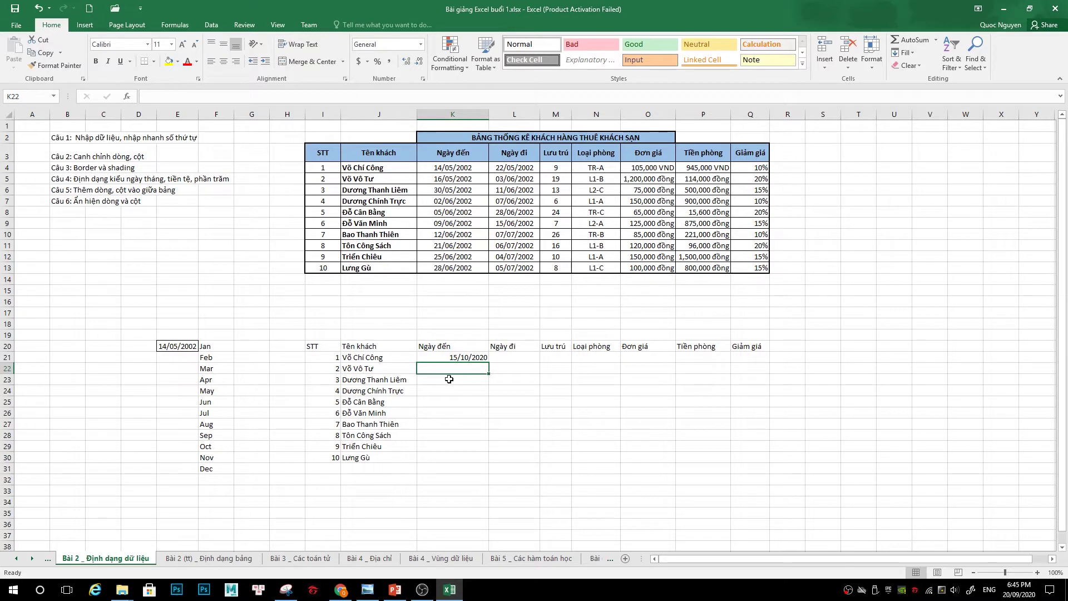
pyautogui.write('10/')
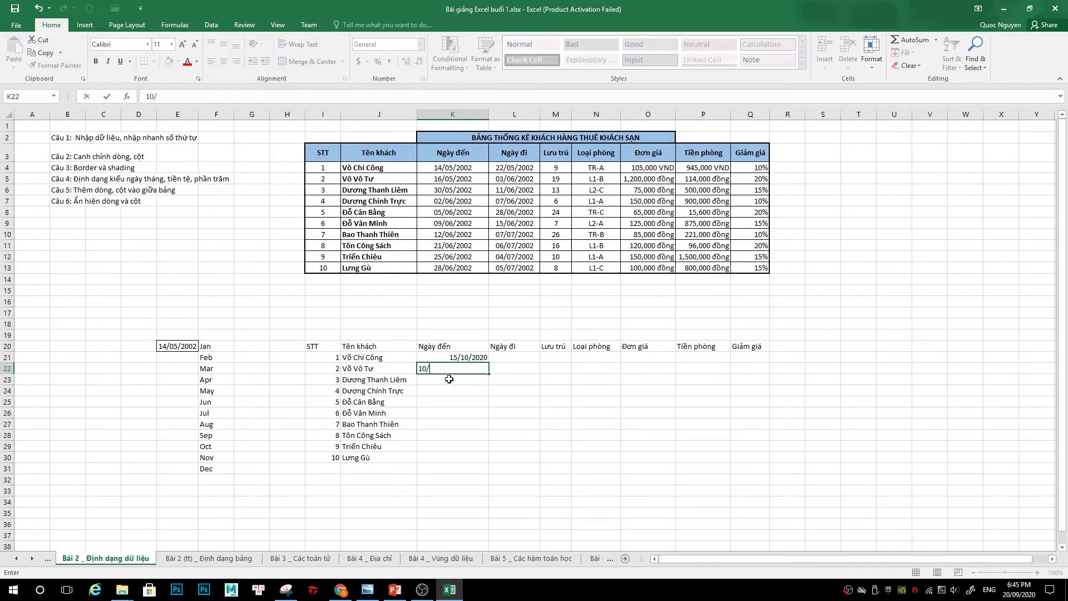
pyautogui.write('25/2')
pyautogui.write('02')
pyautogui.press('Return')
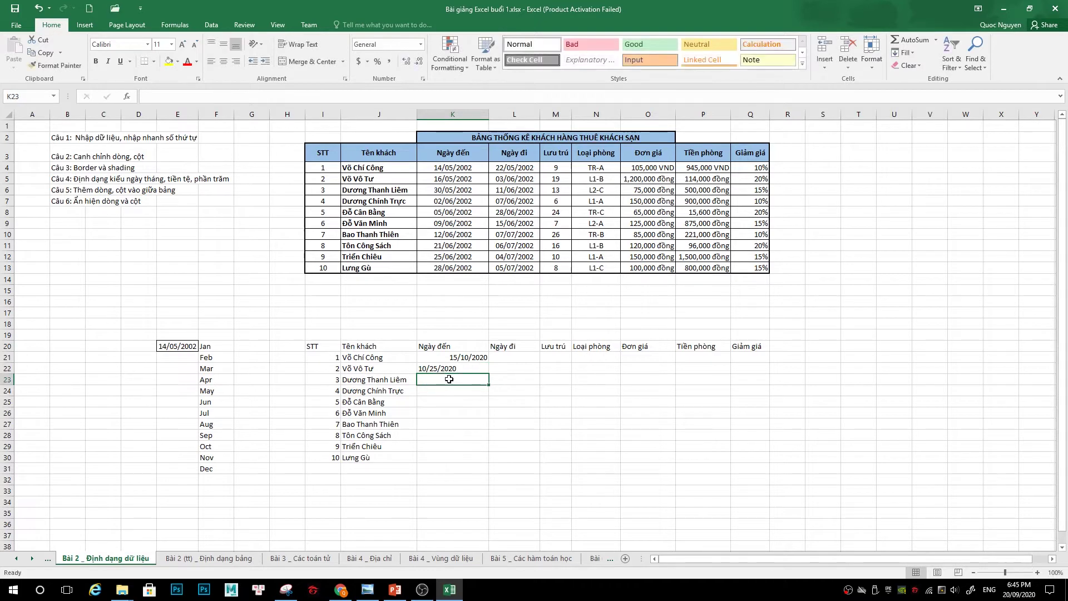
pyautogui.click(450, 368)
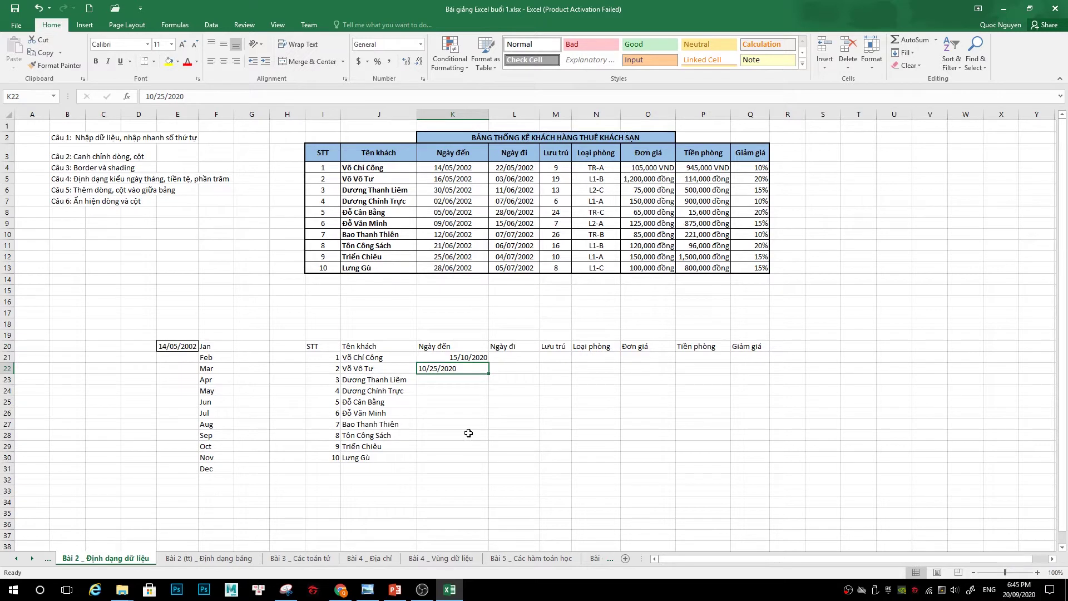
pyautogui.press('Delete')
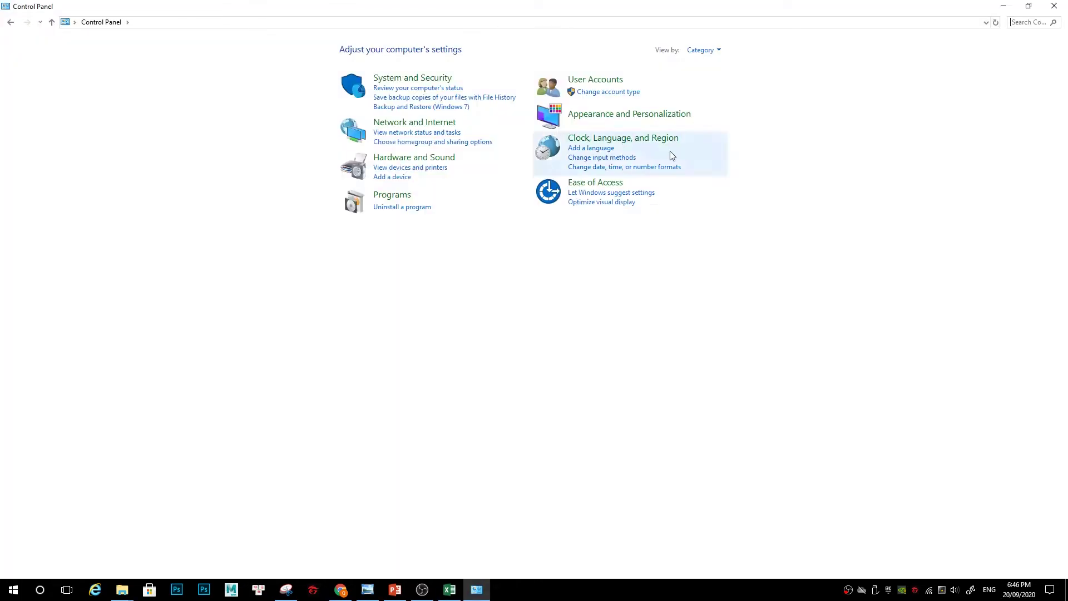
# Set the Windows short date format to MM/dd/yyyy under Region's Additional settings and apply it
pyautogui.click(605, 167)
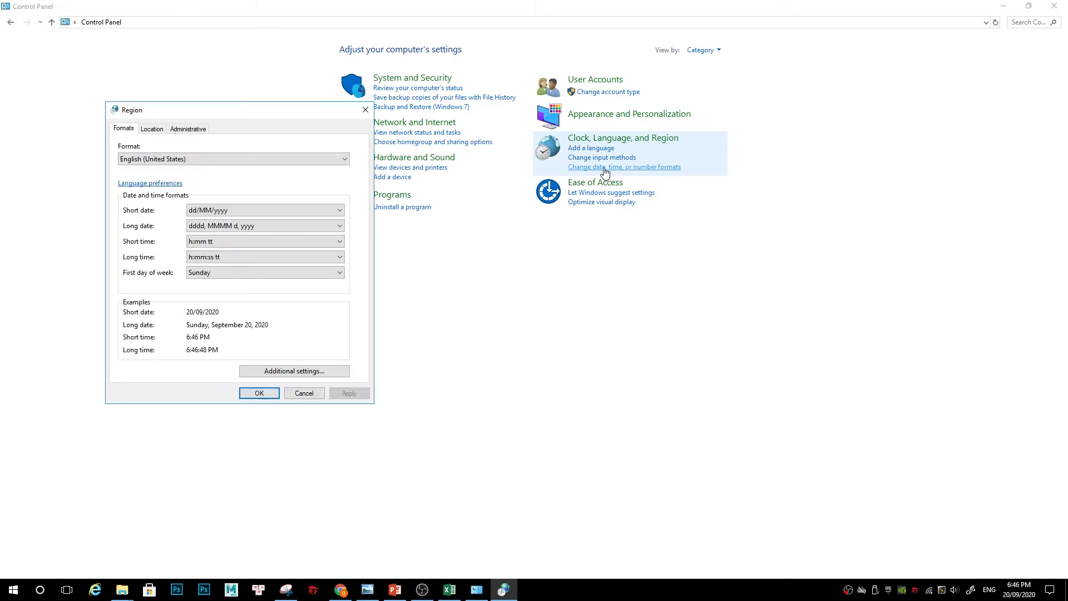
pyautogui.moveTo(216, 109); pyautogui.dragTo(328, 136)
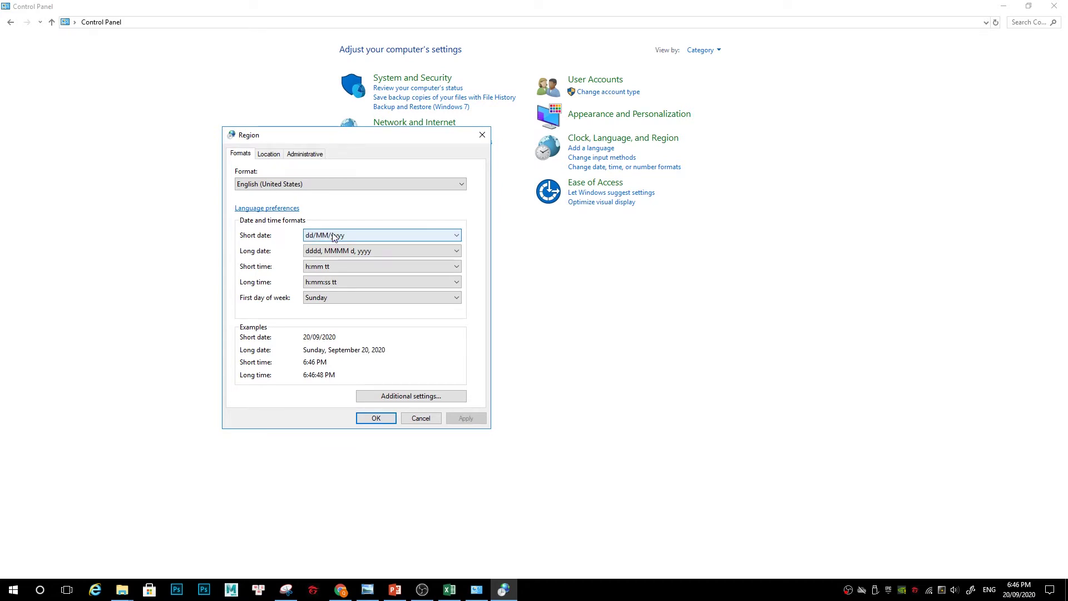
pyautogui.click(426, 396)
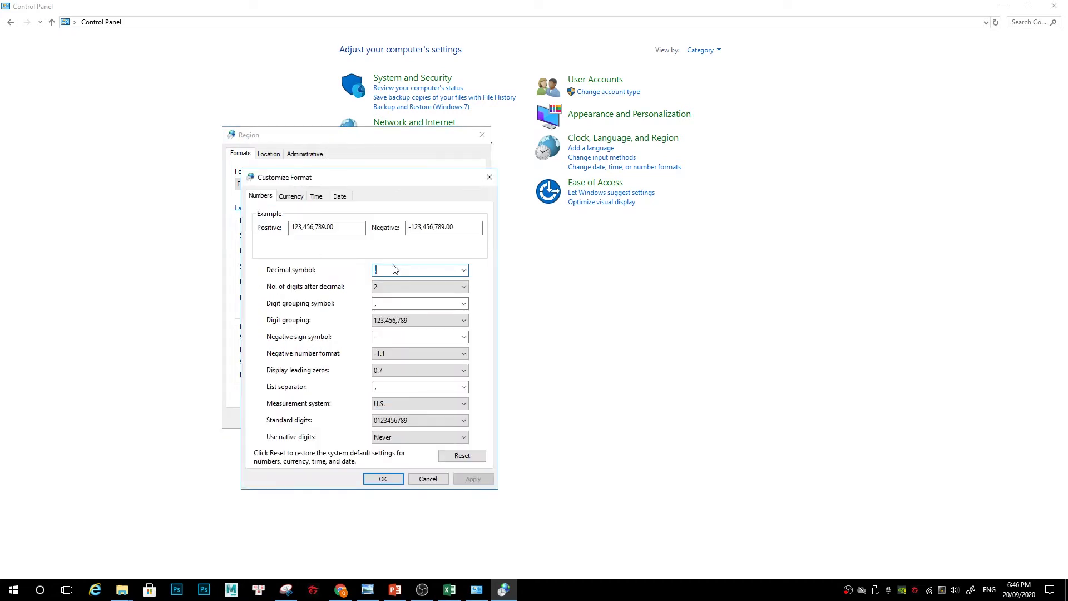
pyautogui.click(342, 198)
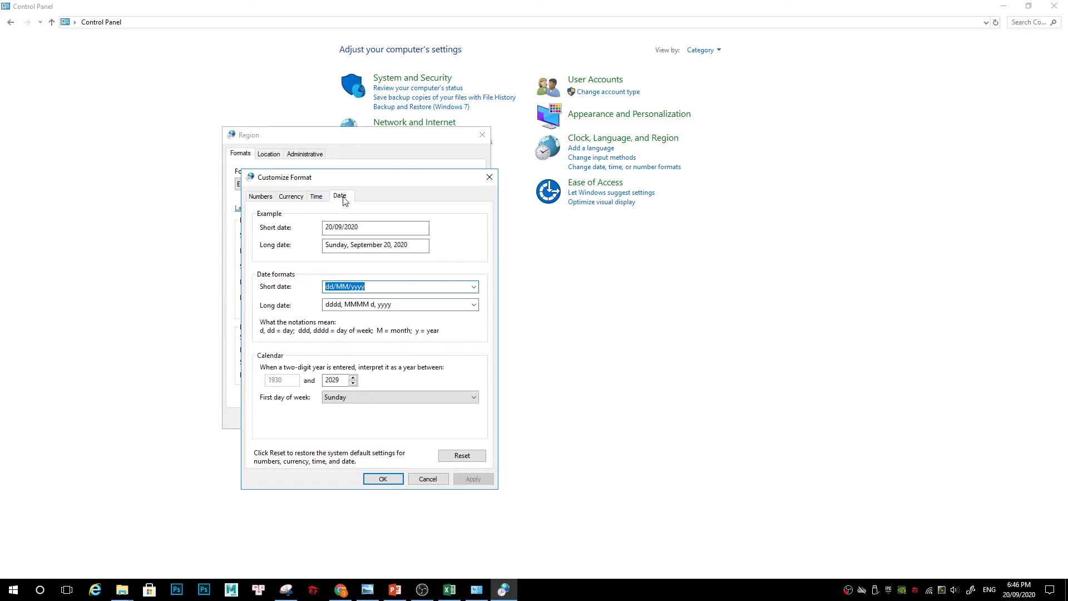
pyautogui.moveTo(405, 178); pyautogui.dragTo(717, 173)
pyautogui.click(786, 281)
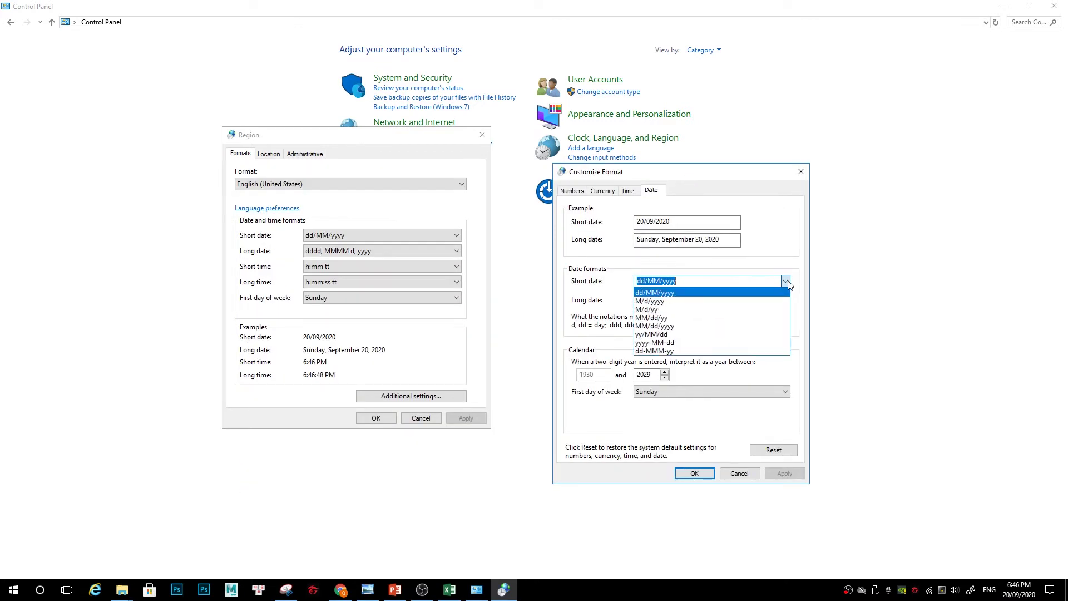
pyautogui.click(649, 301)
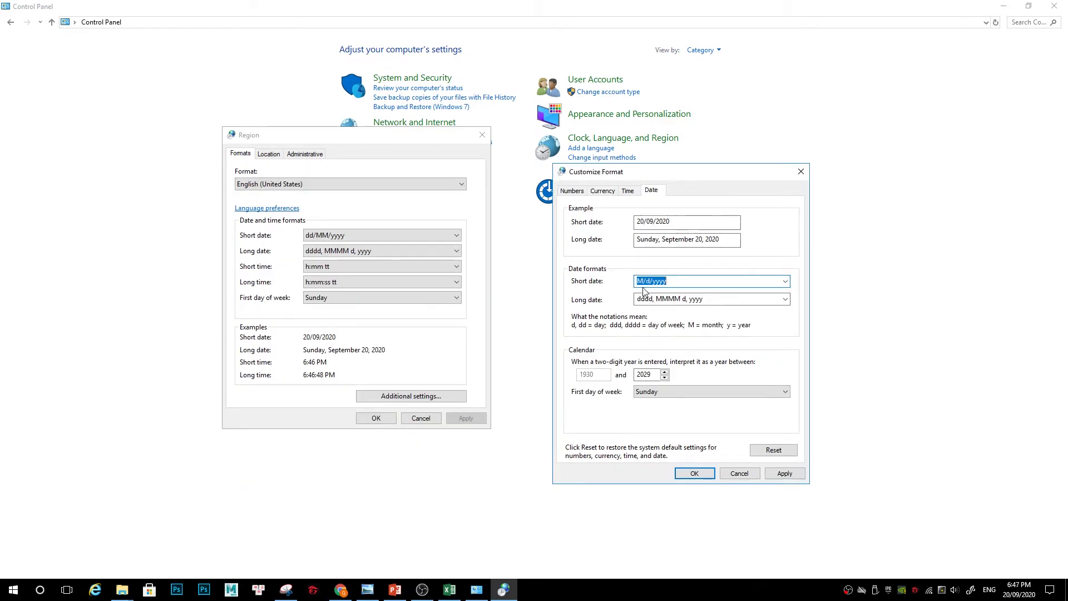
pyautogui.write('m/')
pyautogui.write('d')
pyautogui.click(785, 474)
pyautogui.click(689, 473)
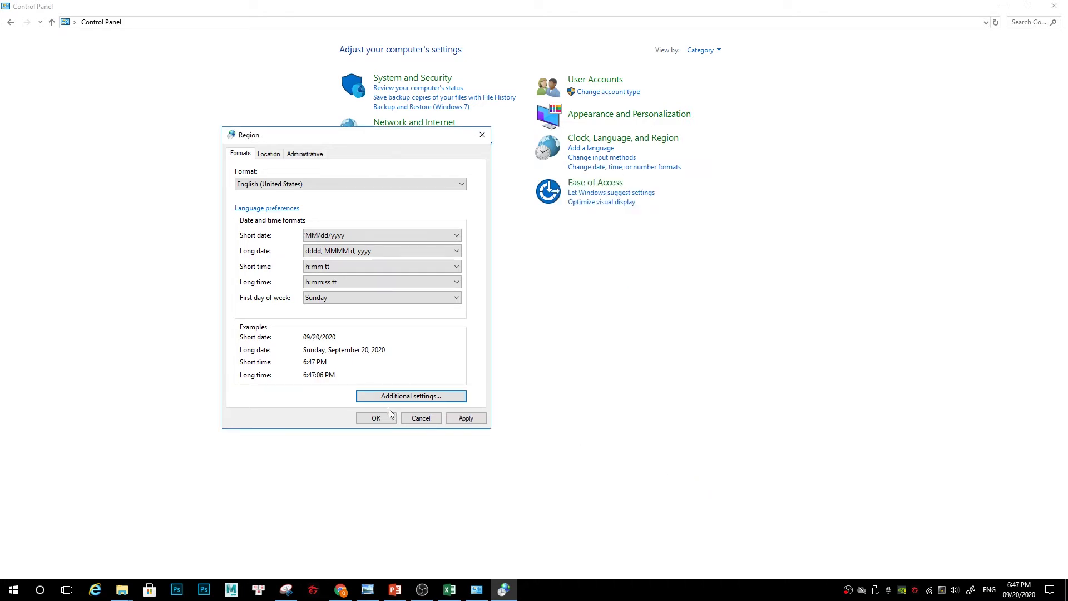
pyautogui.click(374, 418)
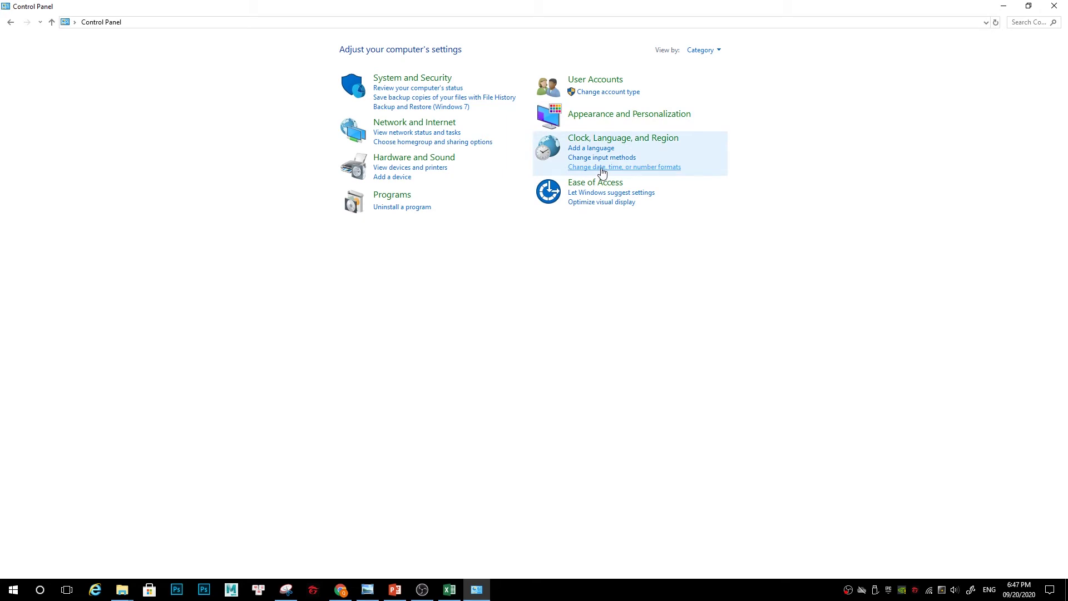
pyautogui.moveTo(449, 590)
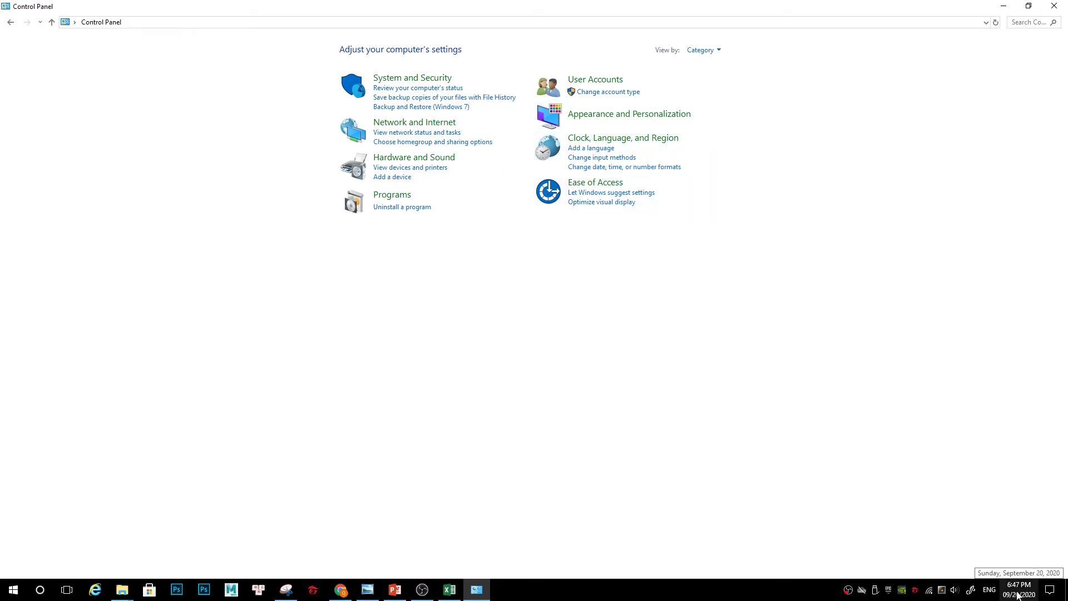
# Back in Excel, enter 10/20/2020 as the second arrival date in K22
pyautogui.click(450, 589)
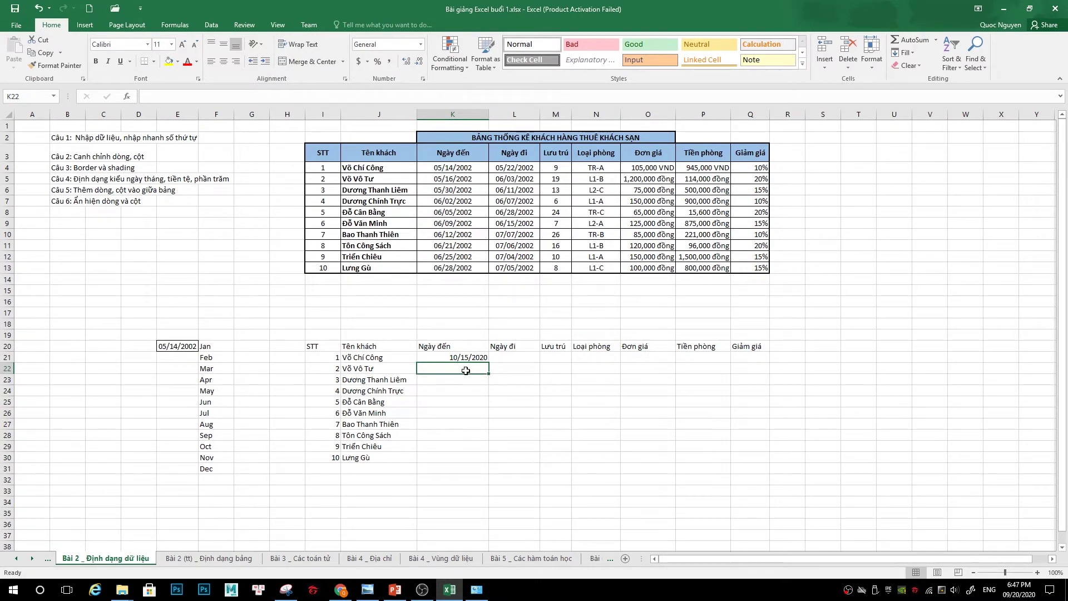
pyautogui.write('10/20/')
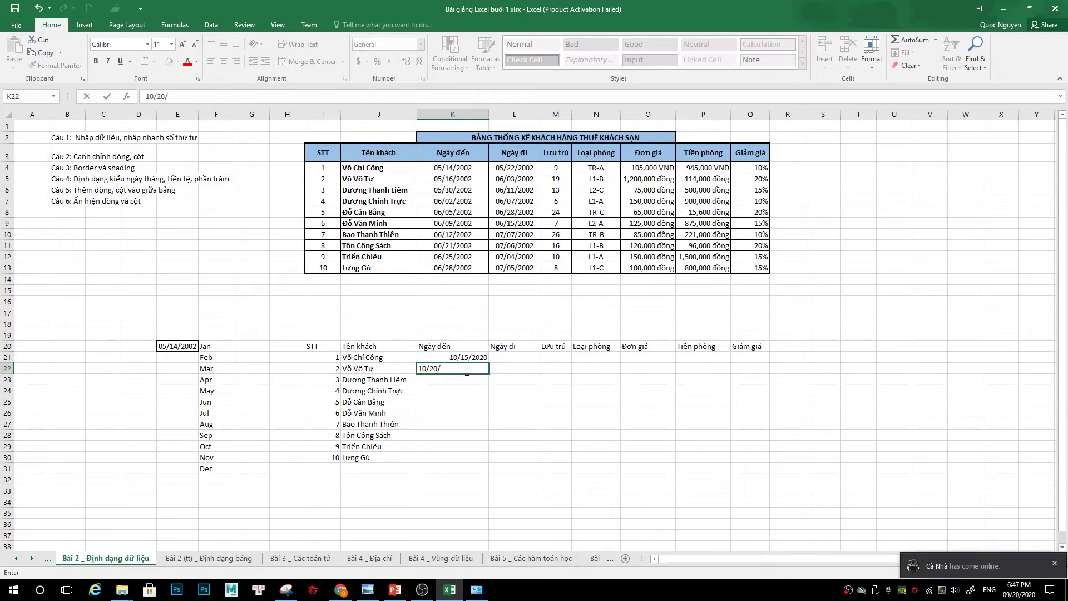
pyautogui.write('2020')
pyautogui.press('Return')
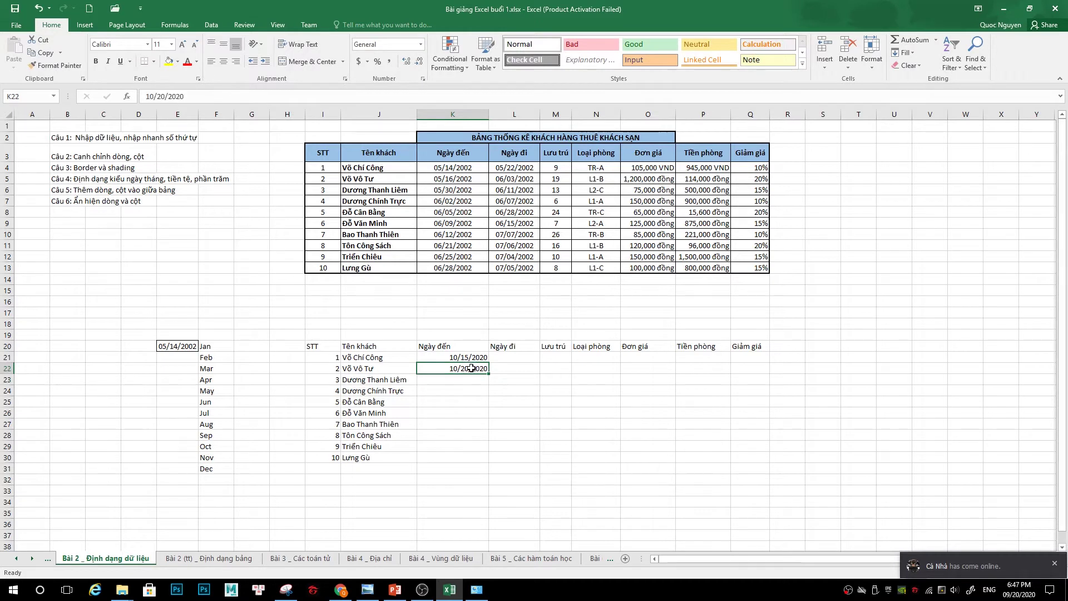
pyautogui.click(470, 371)
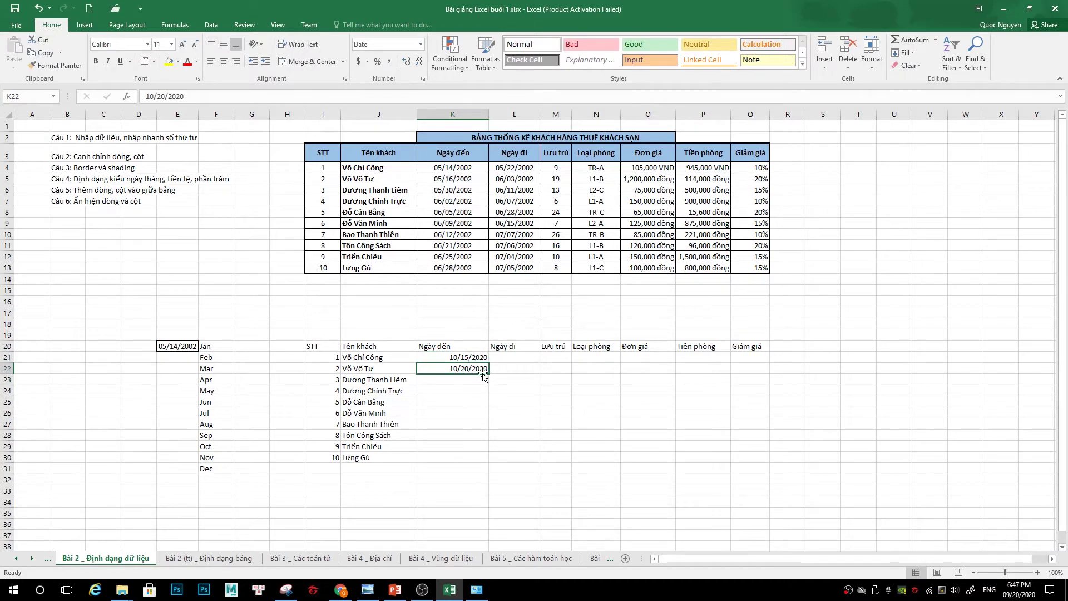
# Check that K21 and K22 now read 10/15/2020 and 10/20/2020
pyautogui.click(476, 360)
pyautogui.click(476, 368)
pyautogui.click(477, 361)
pyautogui.click(477, 370)
pyautogui.click(478, 359)
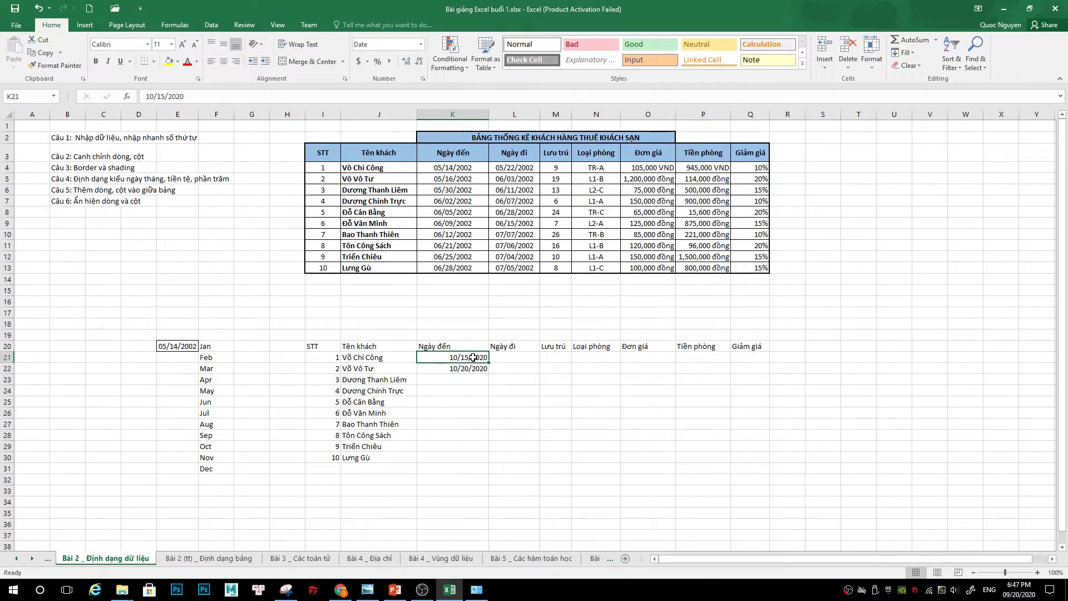
pyautogui.click(476, 371)
pyautogui.click(436, 354)
pyautogui.click(457, 367)
pyautogui.click(438, 355)
# Give K21:K22 the custom number format dd/mm/yyyy through More Number Formats
pyautogui.moveTo(458, 356); pyautogui.dragTo(457, 368)
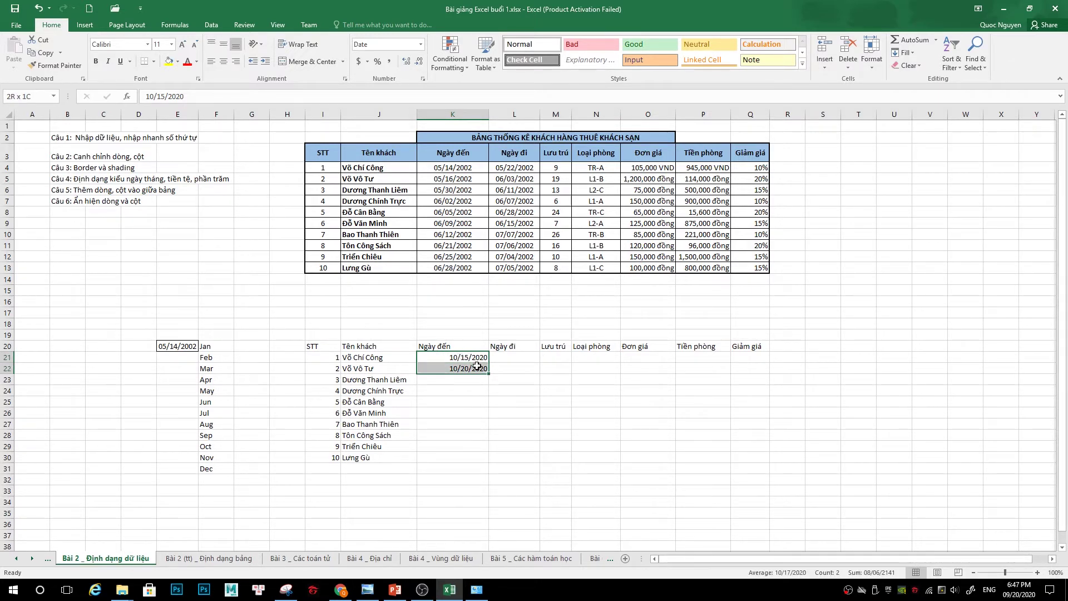
pyautogui.click(420, 45)
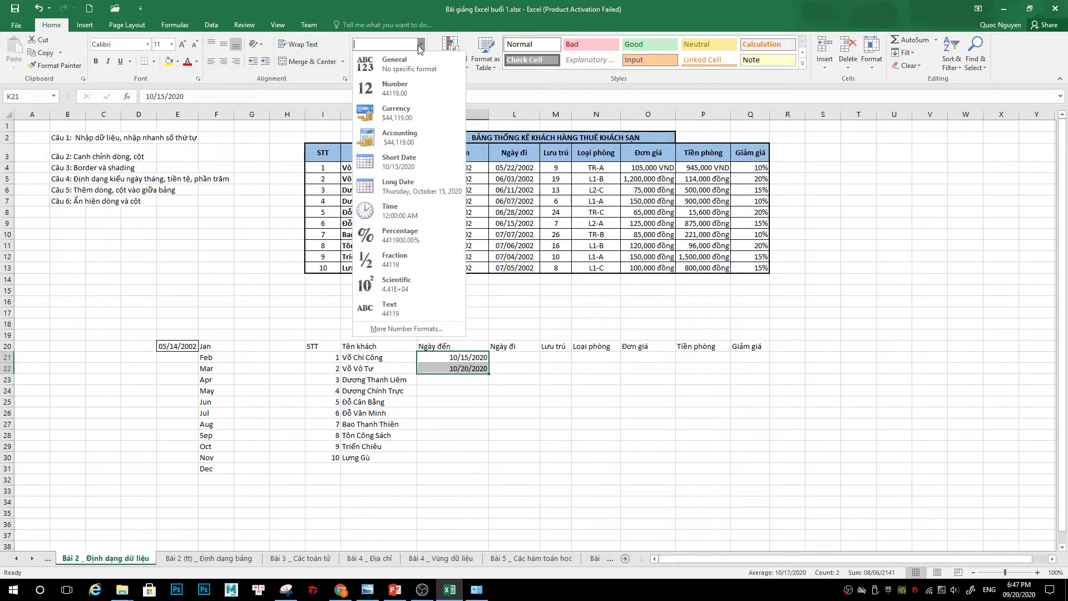
pyautogui.click(412, 325)
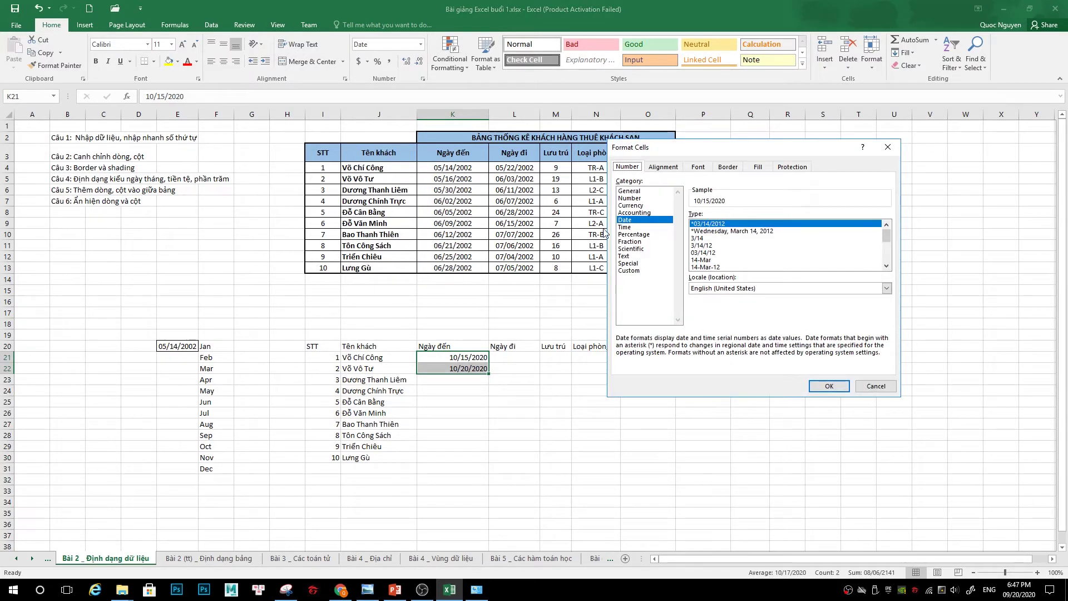
pyautogui.click(630, 270)
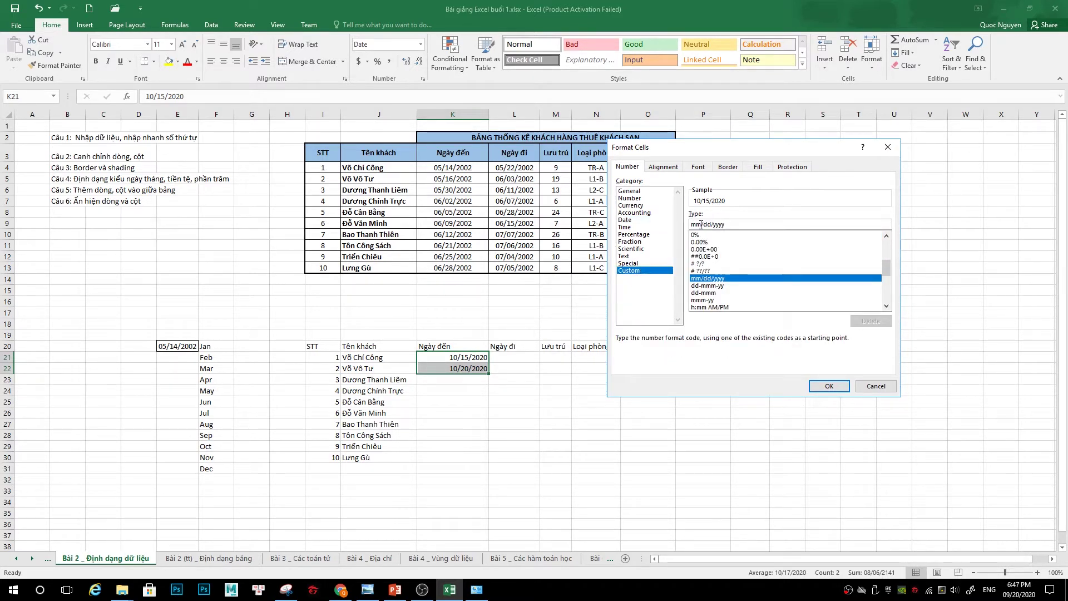
pyautogui.doubleClick(695, 224)
pyautogui.write('dd')
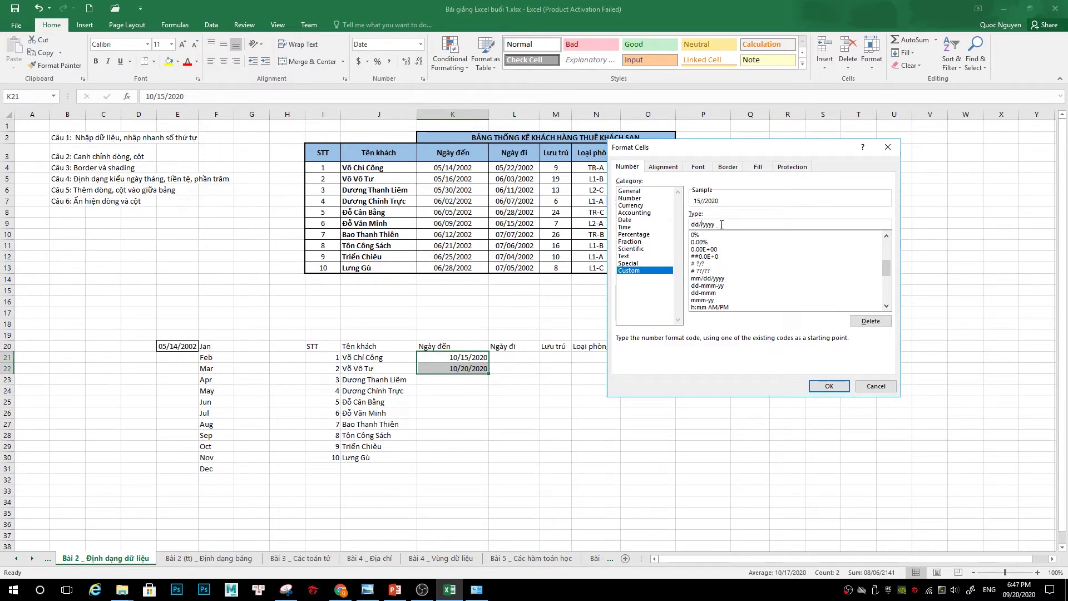
pyautogui.write('mm')
pyautogui.write('m')
pyautogui.press('Return')
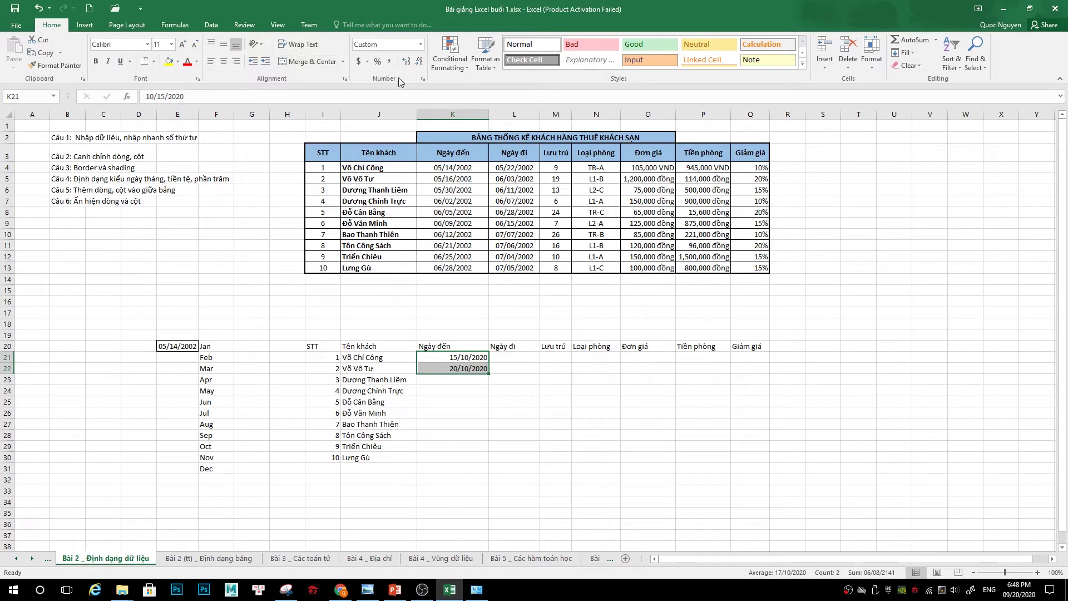
# Change the arrival dates' custom format to dd-mm-yyyy so they read 15-10-2020 and 20-10-2020
pyautogui.click(421, 49)
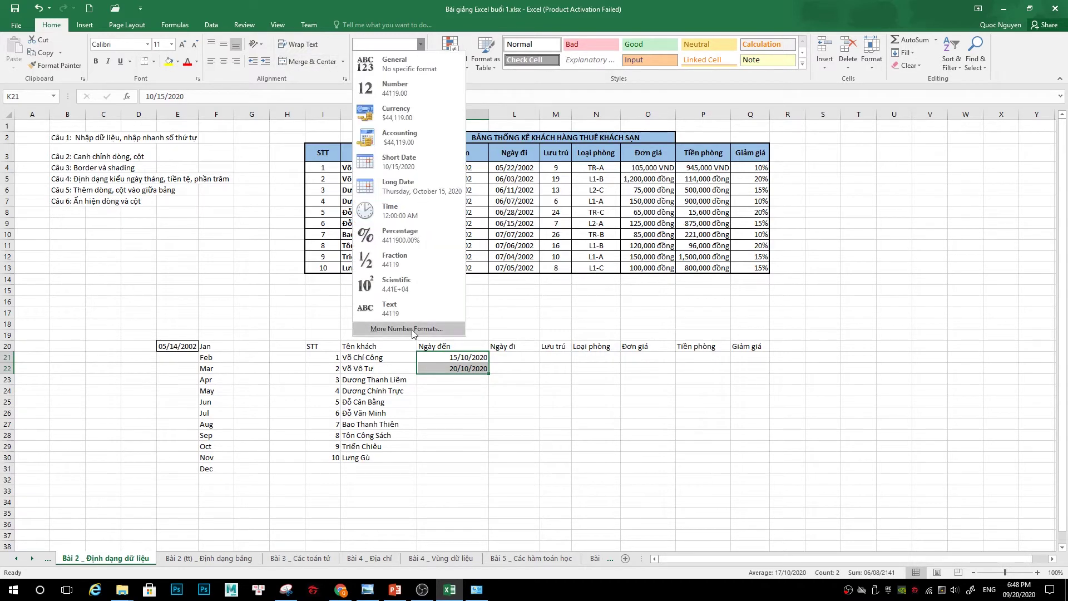
pyautogui.click(411, 329)
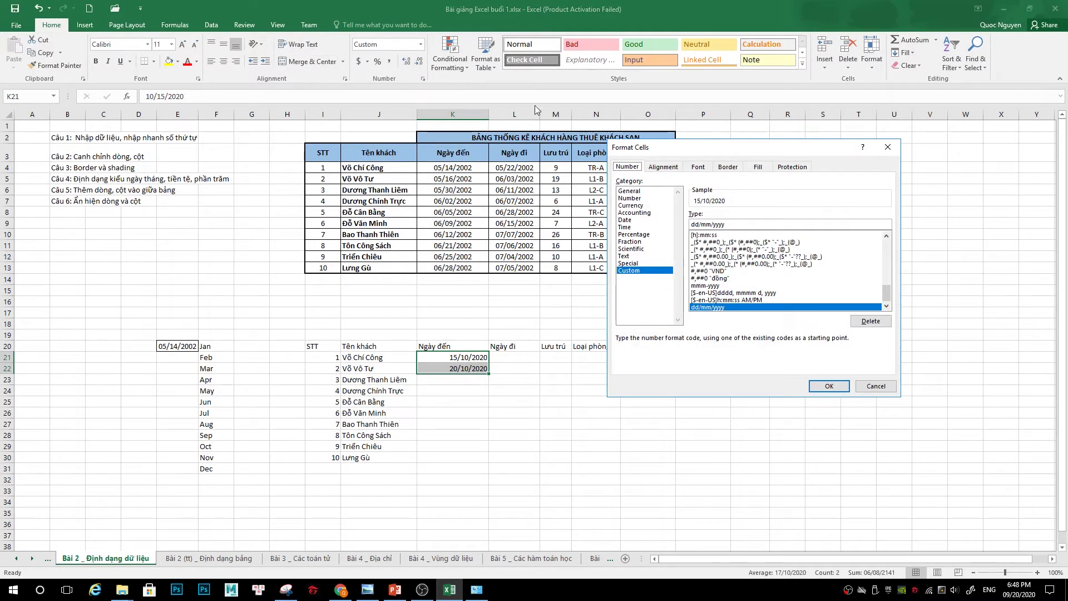
pyautogui.moveTo(674, 148); pyautogui.dragTo(663, 150)
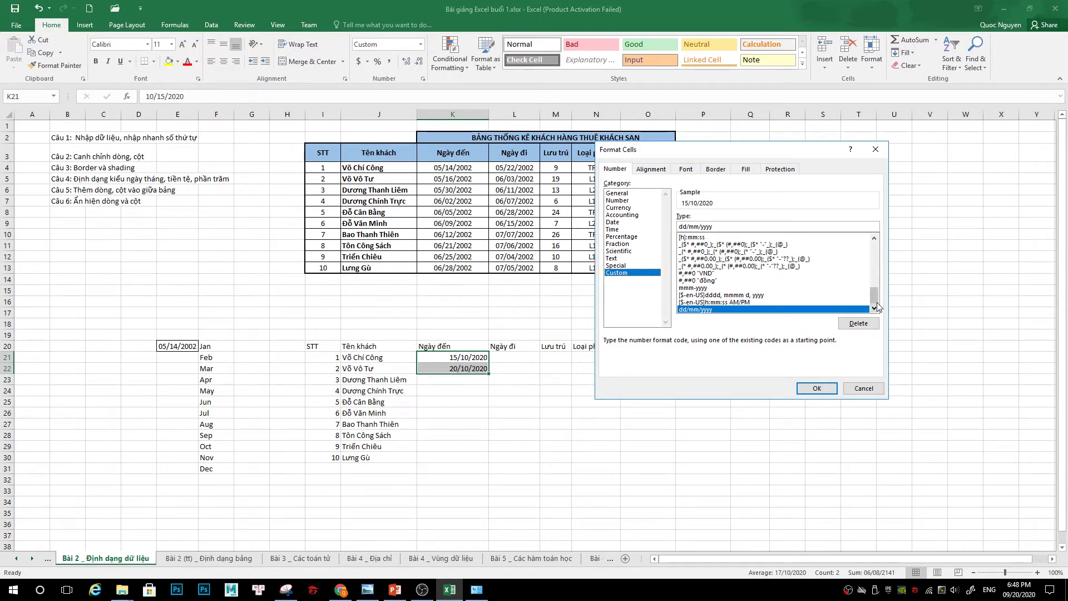
pyautogui.moveTo(874, 298); pyautogui.dragTo(875, 279)
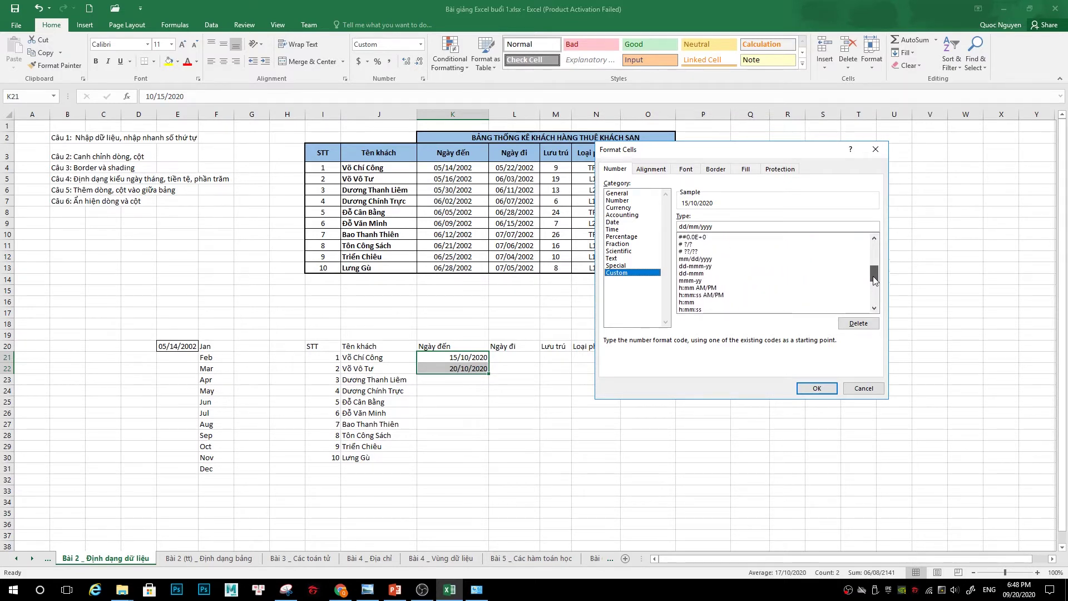
pyautogui.click(689, 227)
pyautogui.press('BackSpace')
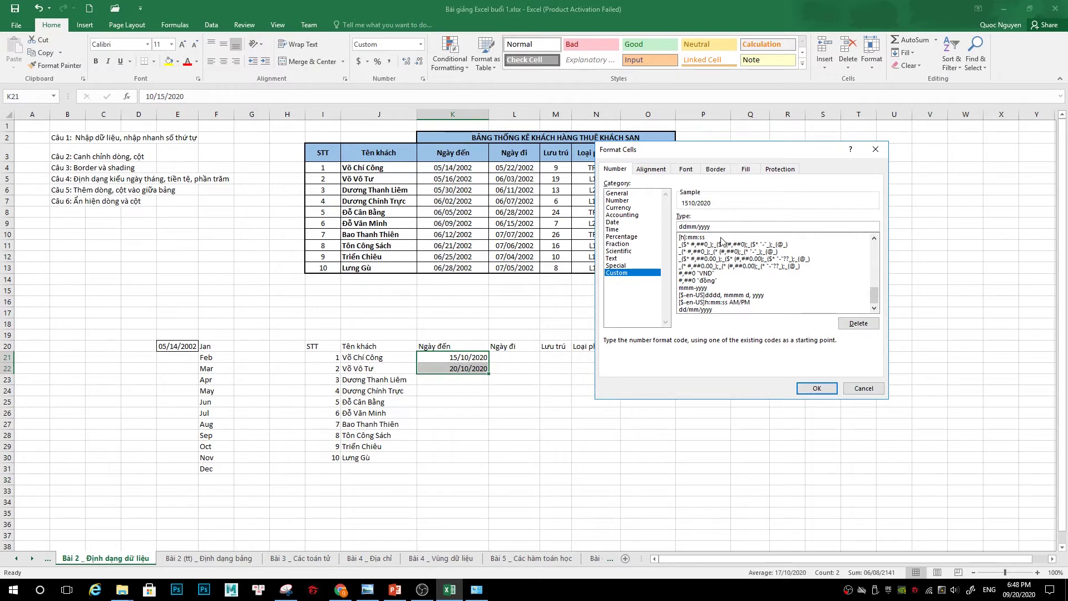
pyautogui.write('-')
pyautogui.press('Delete')
pyautogui.write('-')
pyautogui.press('Return')
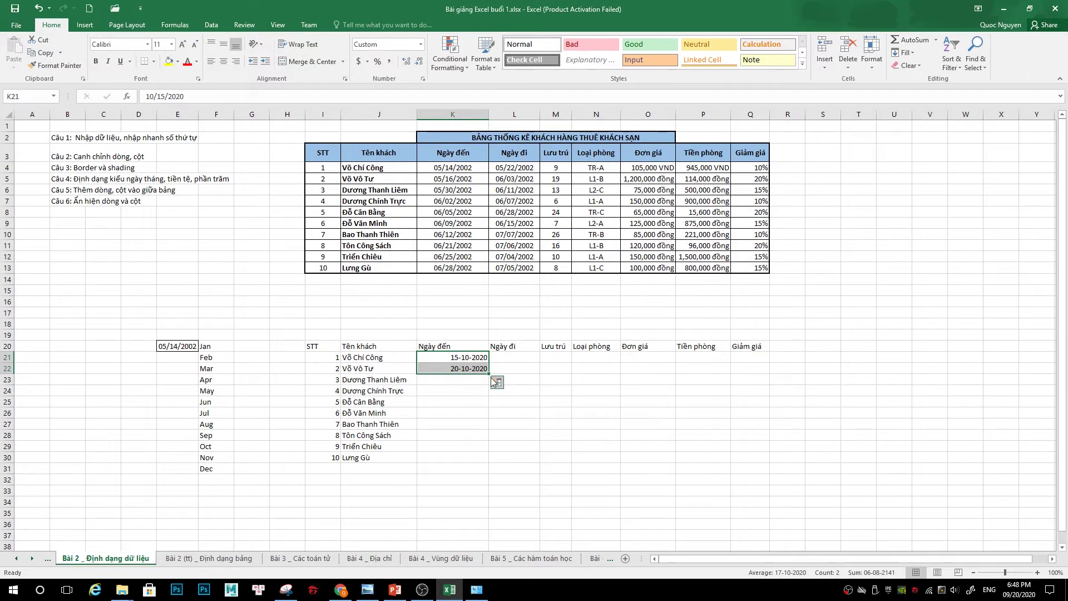
pyautogui.click(462, 383)
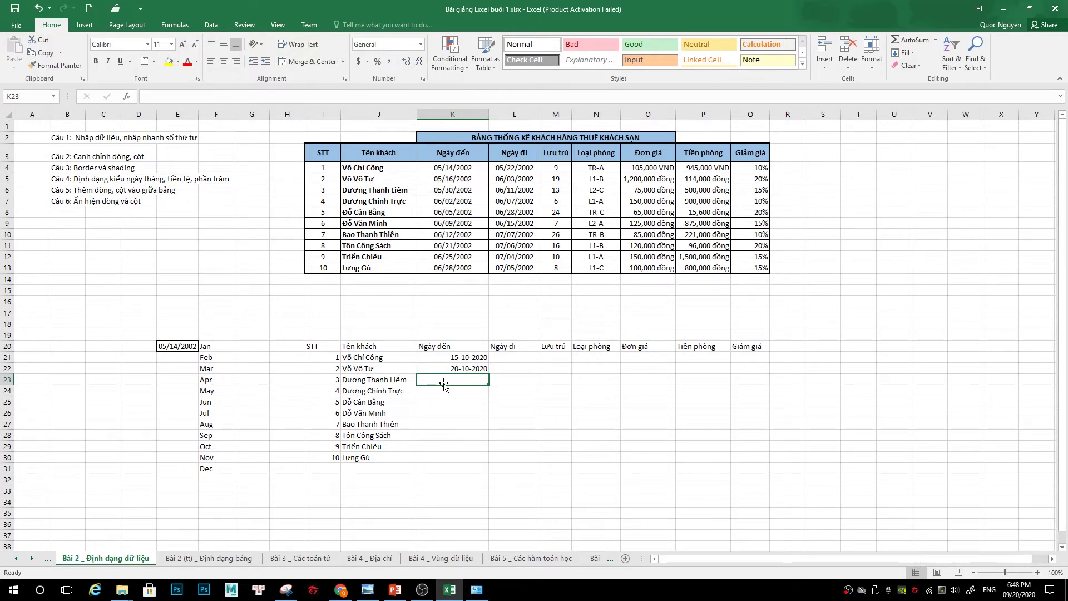
pyautogui.write('20-12')
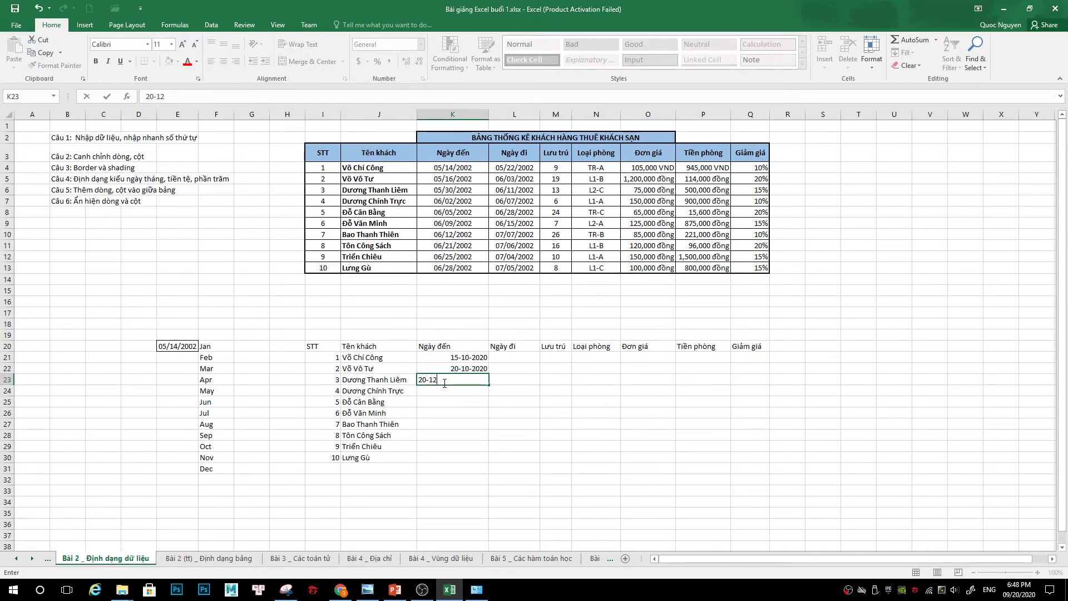
pyautogui.write('-2020')
pyautogui.press('Return')
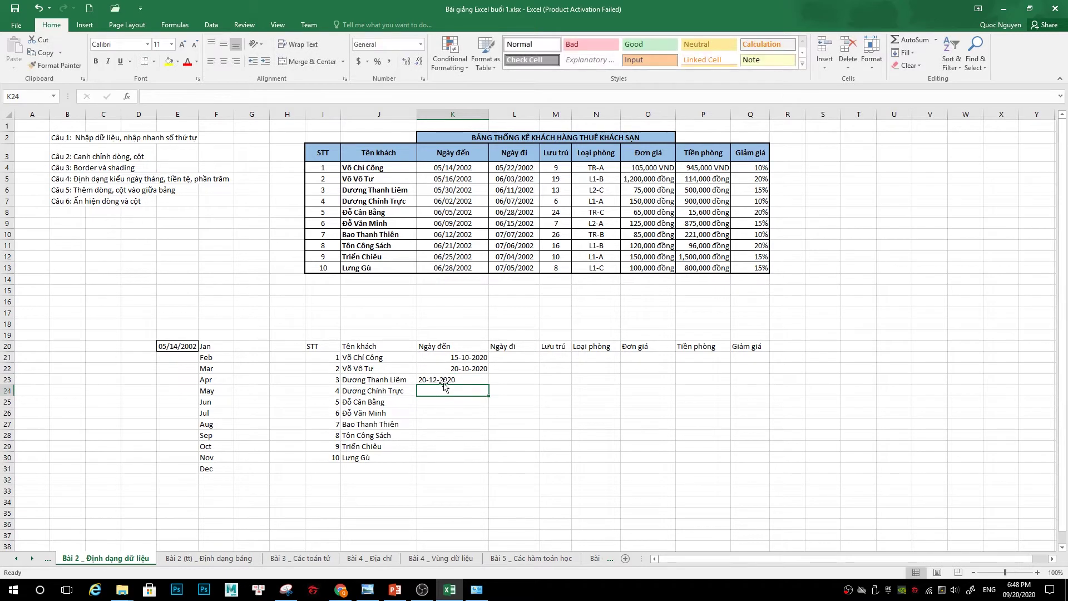
pyautogui.click(448, 380)
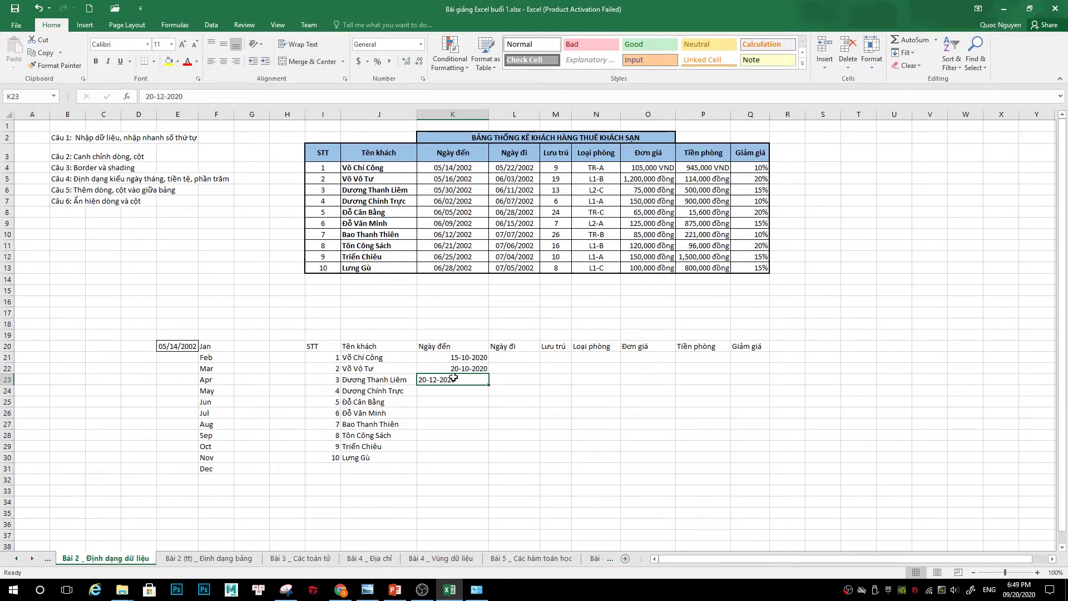
pyautogui.press('Delete')
# Copy the arrival dates K4:K13 into K21, keeping their formatting
pyautogui.moveTo(461, 170); pyautogui.dragTo(462, 267)
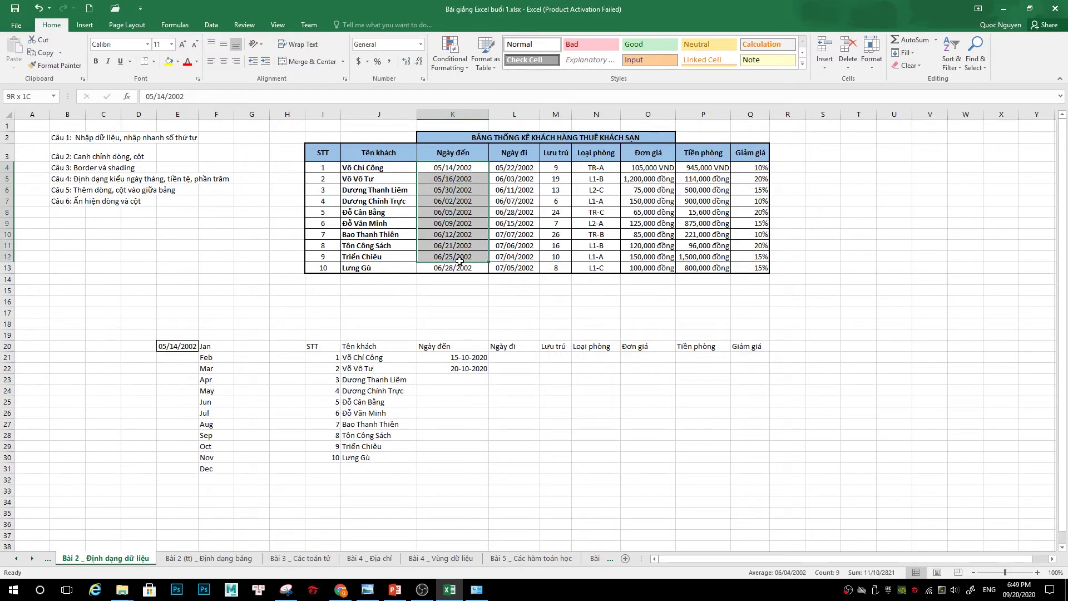
pyautogui.rightClick(469, 167)
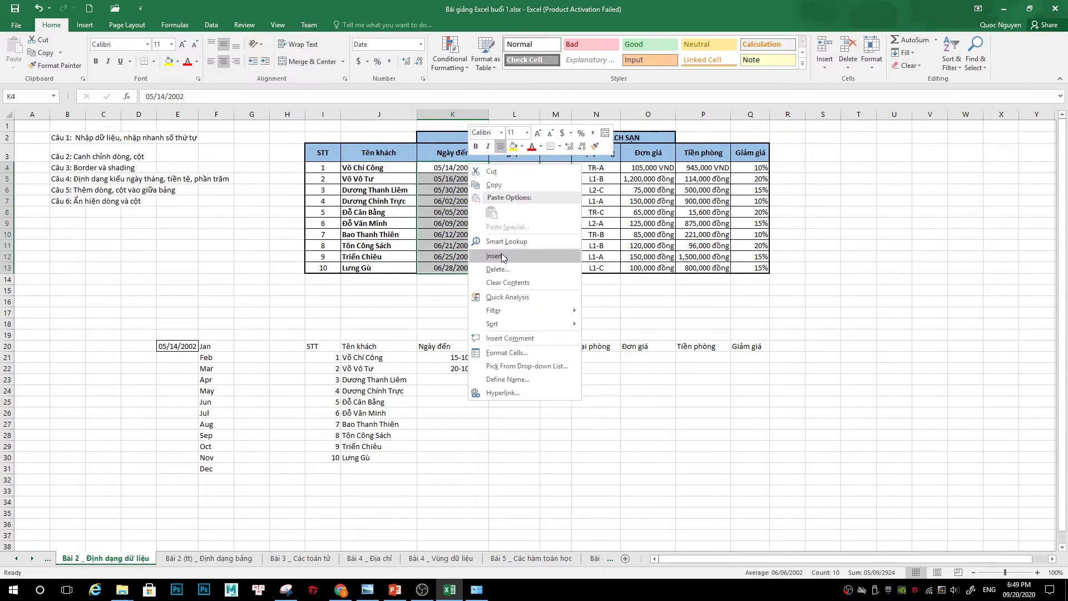
pyautogui.click(495, 185)
pyautogui.click(463, 360)
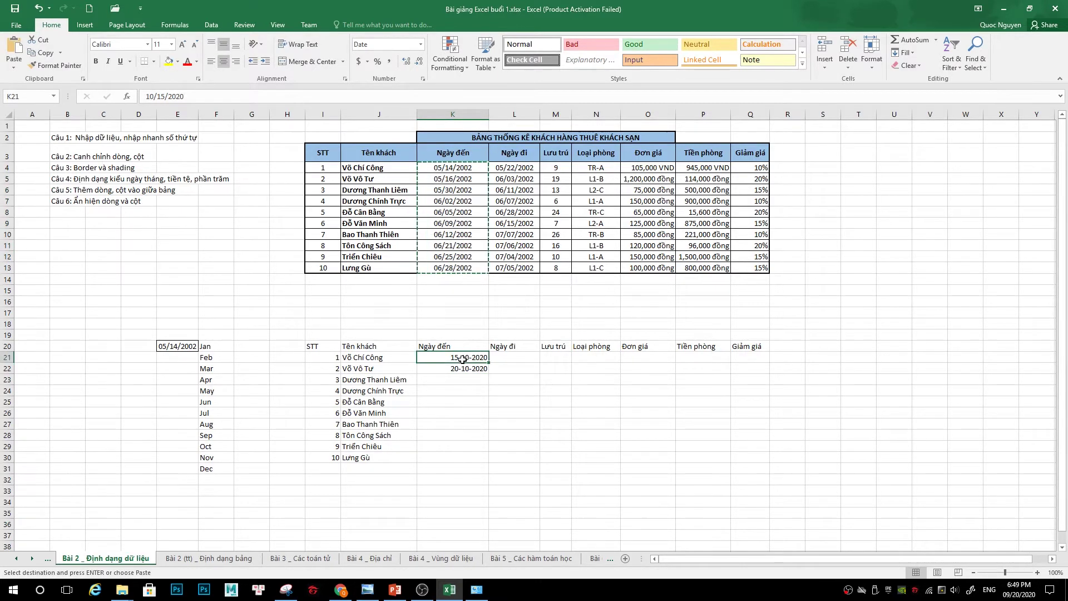
pyautogui.rightClick(465, 362)
pyautogui.click(502, 172)
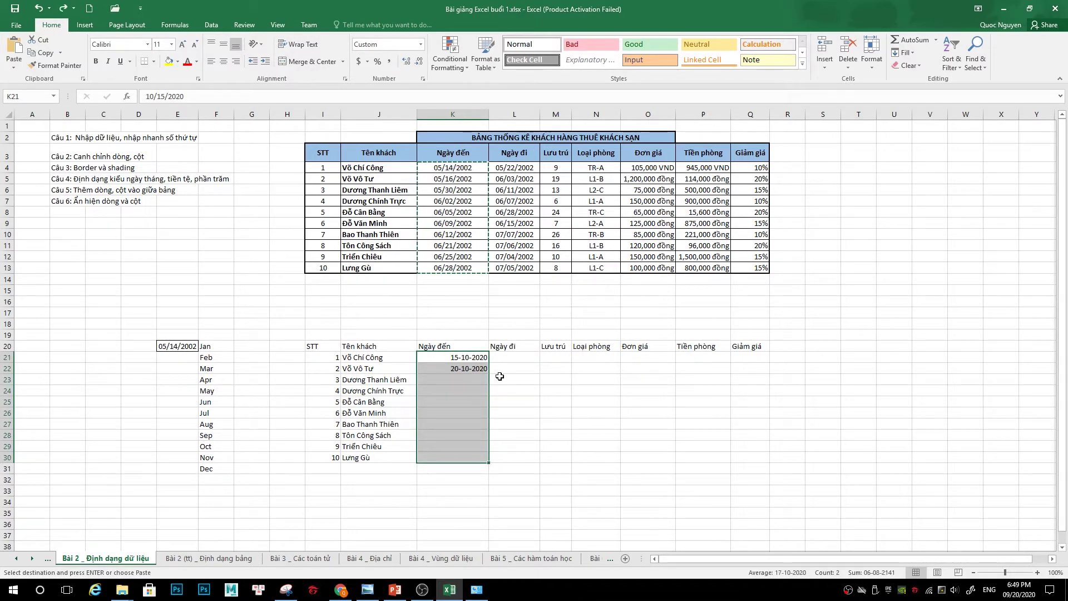
pyautogui.hotkey('ctrl', 'z')
pyautogui.rightClick(470, 363)
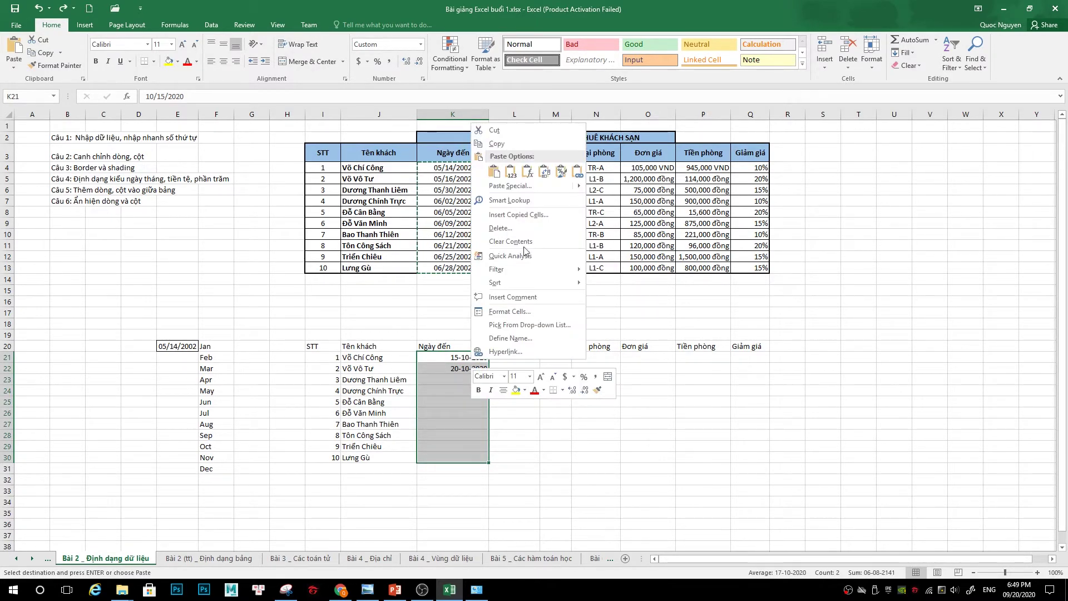
pyautogui.click(495, 174)
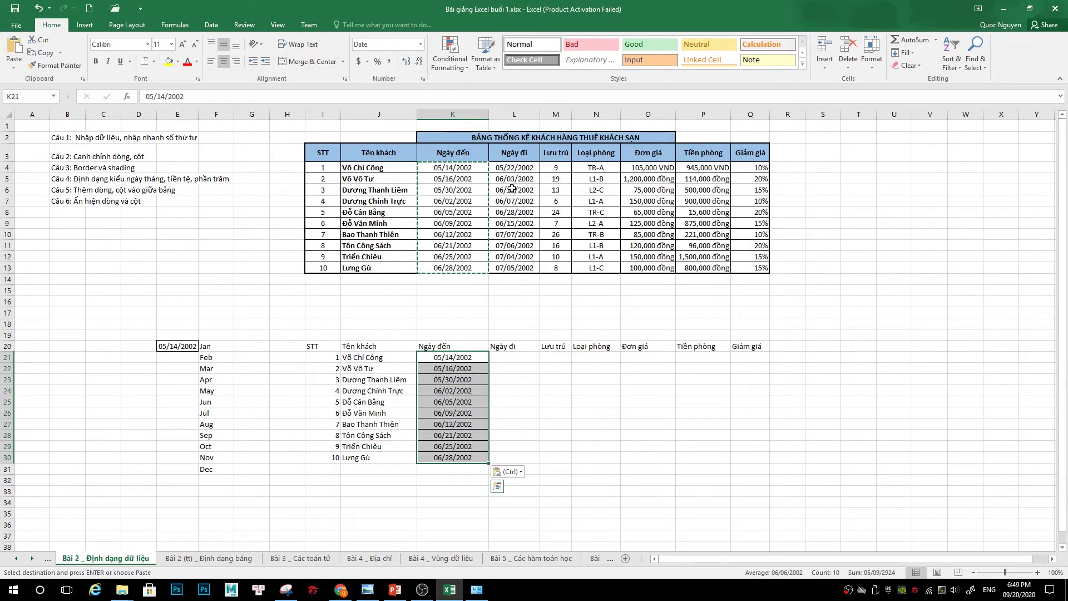
# Copy the departure dates L4:L13 into L21
pyautogui.moveTo(511, 169); pyautogui.dragTo(518, 269)
pyautogui.hotkey('ctrl', 'c')
pyautogui.click(511, 357)
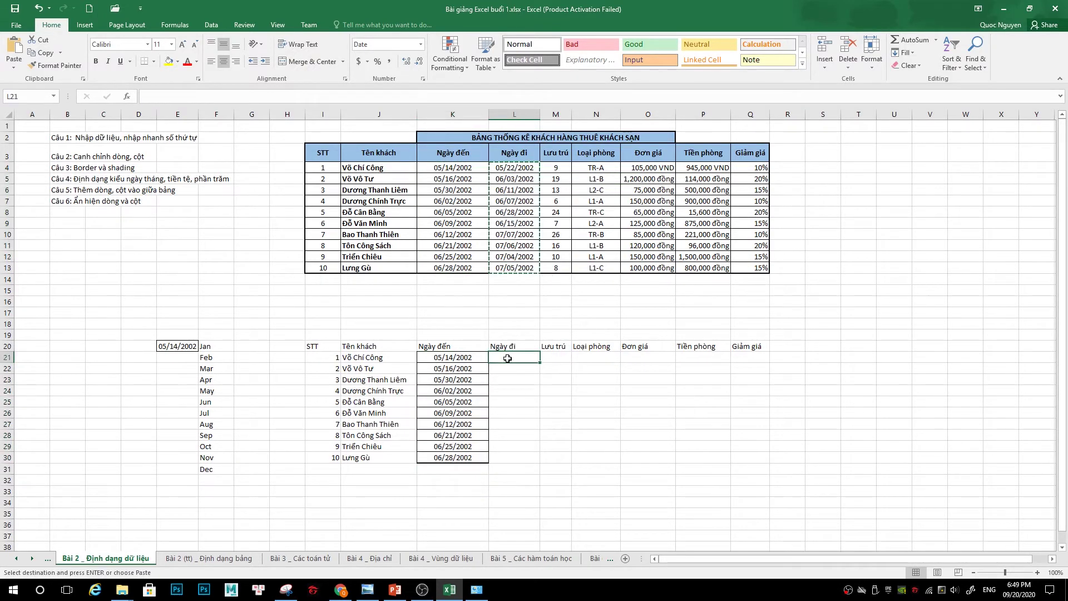
pyautogui.hotkey('ctrl', 'v')
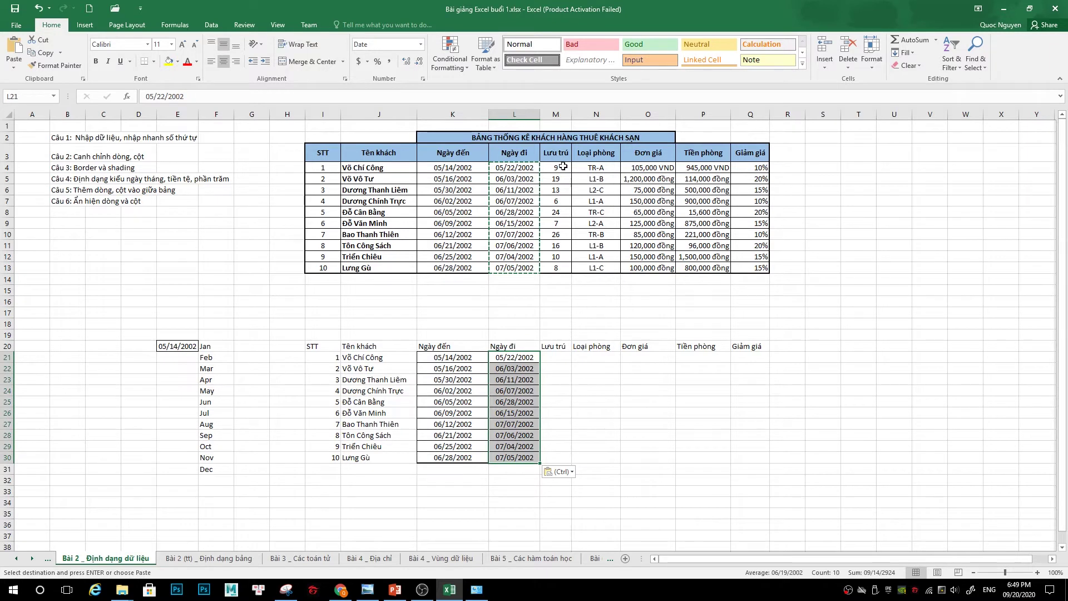
# Copy the stay lengths M4:M13 into M21
pyautogui.click(556, 167)
pyautogui.hotkey('ctrl', 'c')
pyautogui.click(561, 357)
pyautogui.hotkey('ctrl', 'v')
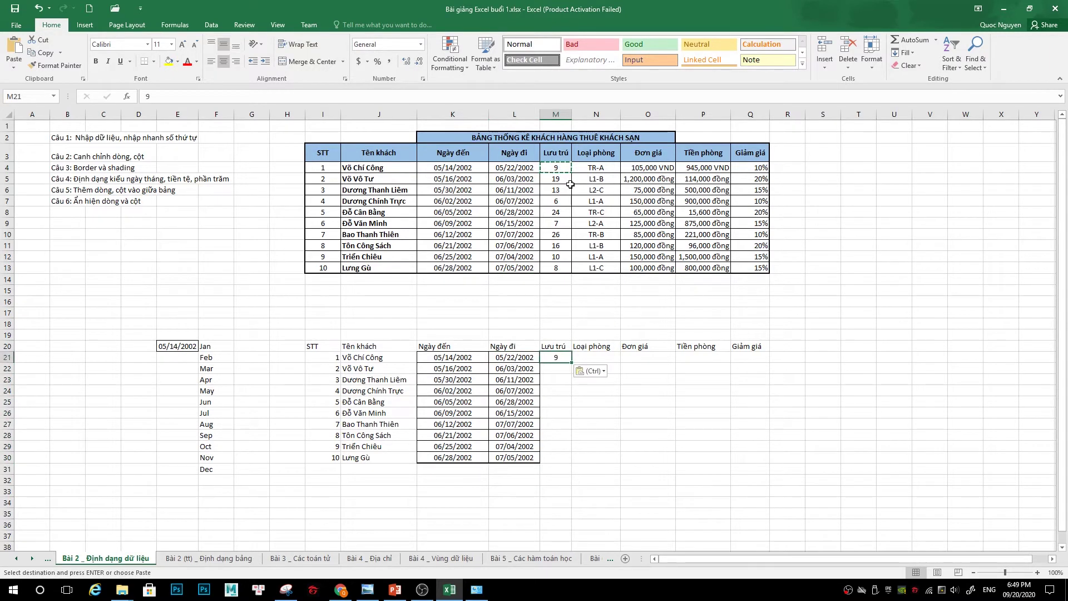
pyautogui.moveTo(555, 168); pyautogui.dragTo(565, 277)
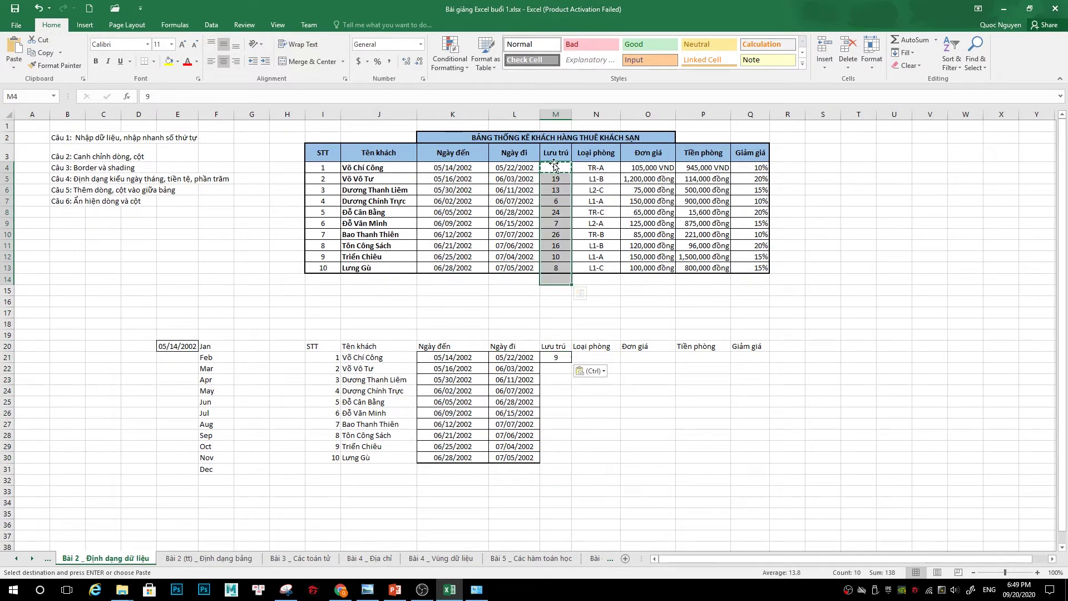
pyautogui.hotkey('ctrl', 'c')
pyautogui.click(556, 356)
pyautogui.hotkey('ctrl', 'v')
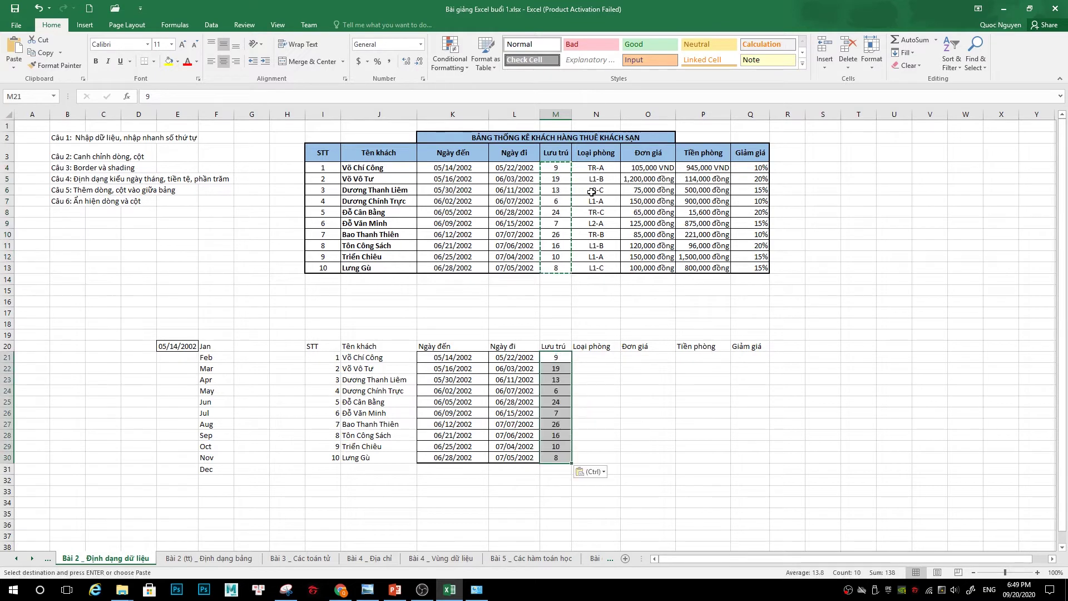
# Copy the room types N4:N13 into N21
pyautogui.moveTo(607, 167); pyautogui.dragTo(609, 269)
pyautogui.hotkey('ctrl', 'c')
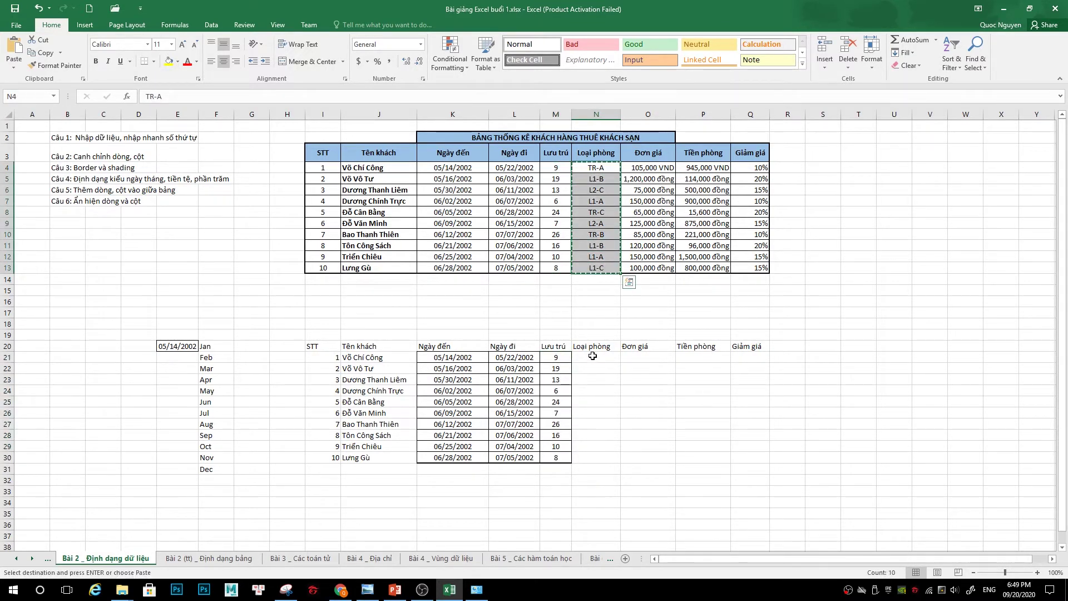
pyautogui.click(595, 356)
pyautogui.hotkey('ctrl', 'v')
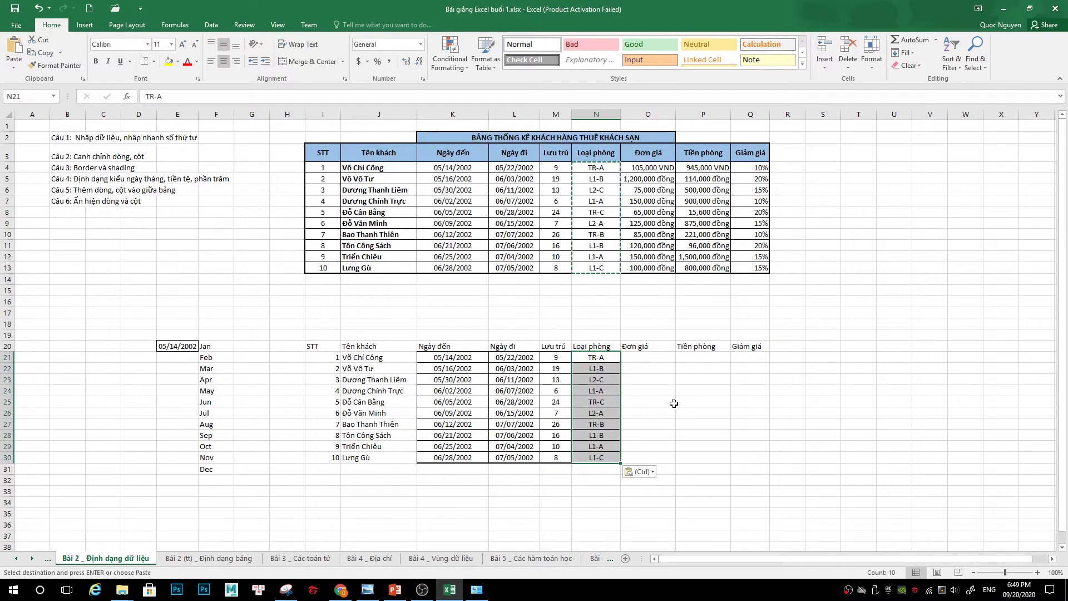
pyautogui.click(645, 361)
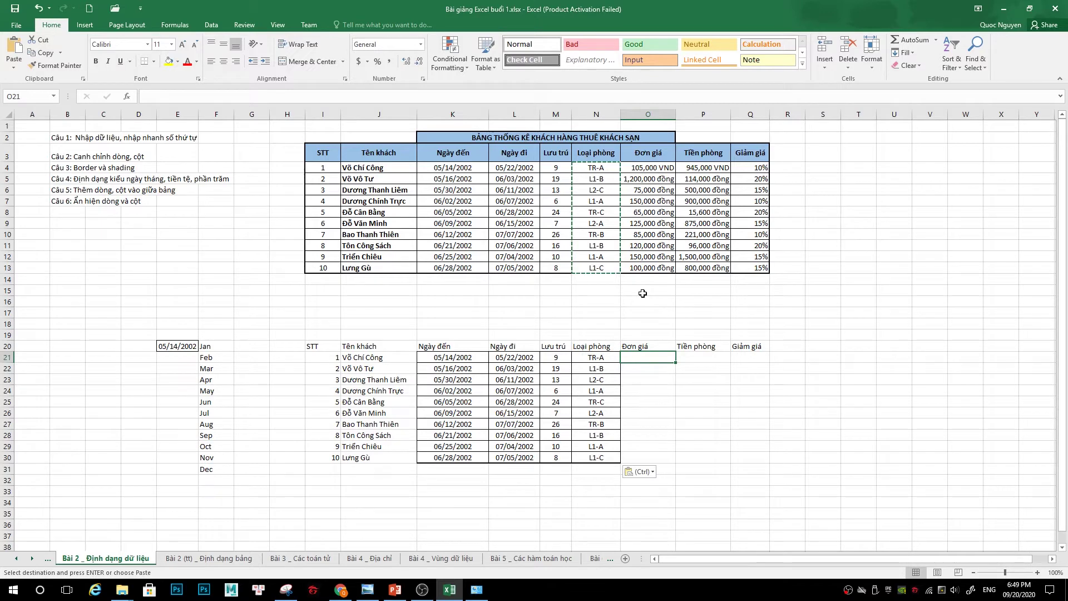
# Enter the first unit price 105000 in O21 and try a currency format on it
pyautogui.write('105')
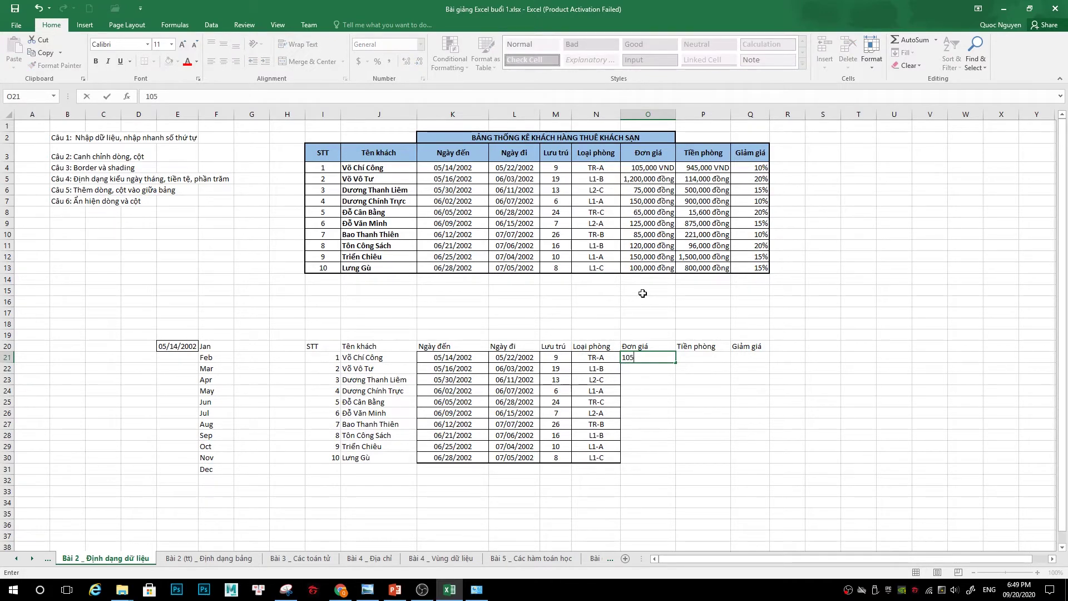
pyautogui.write('00')
pyautogui.press('Return')
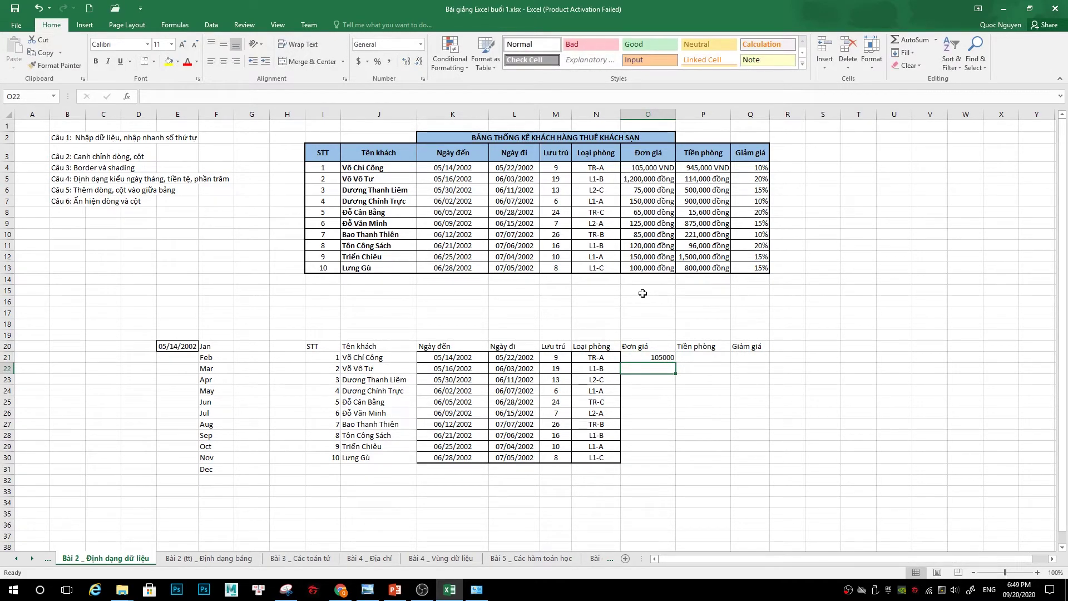
pyautogui.press('Up')
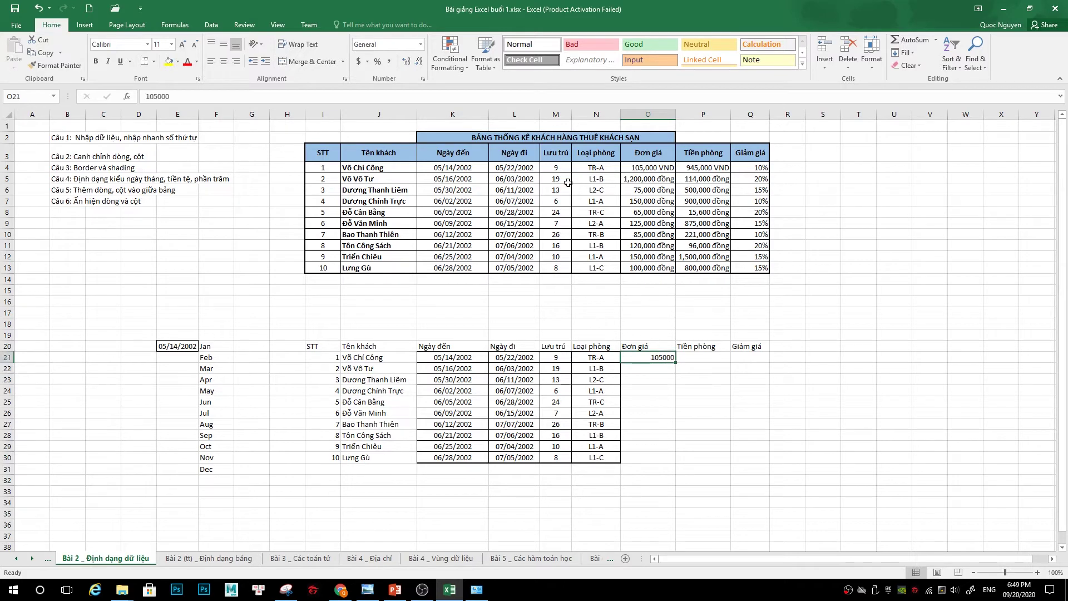
pyautogui.click(421, 44)
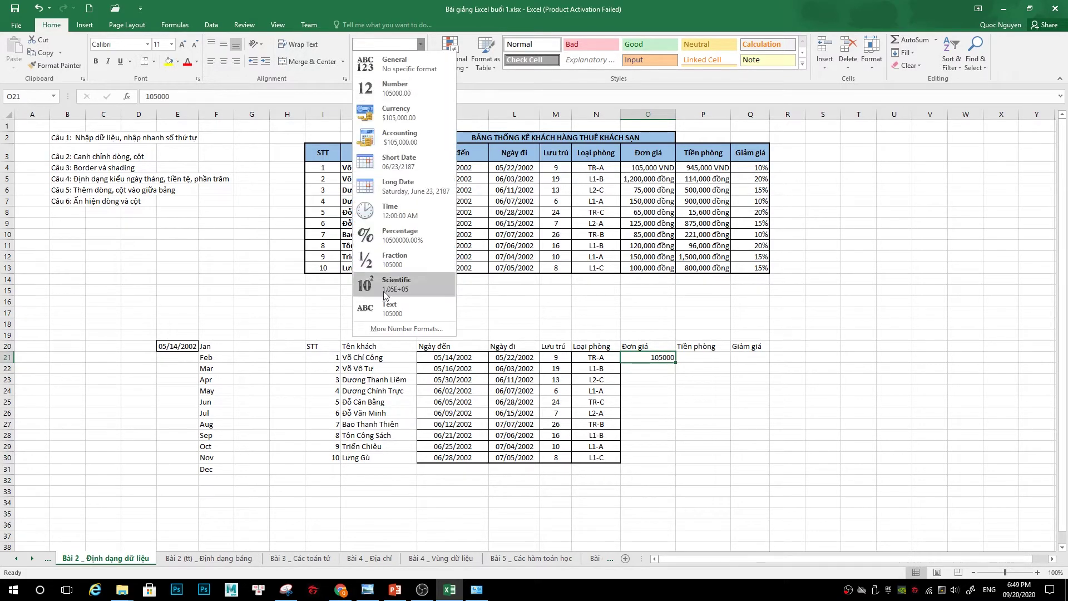
pyautogui.click(393, 120)
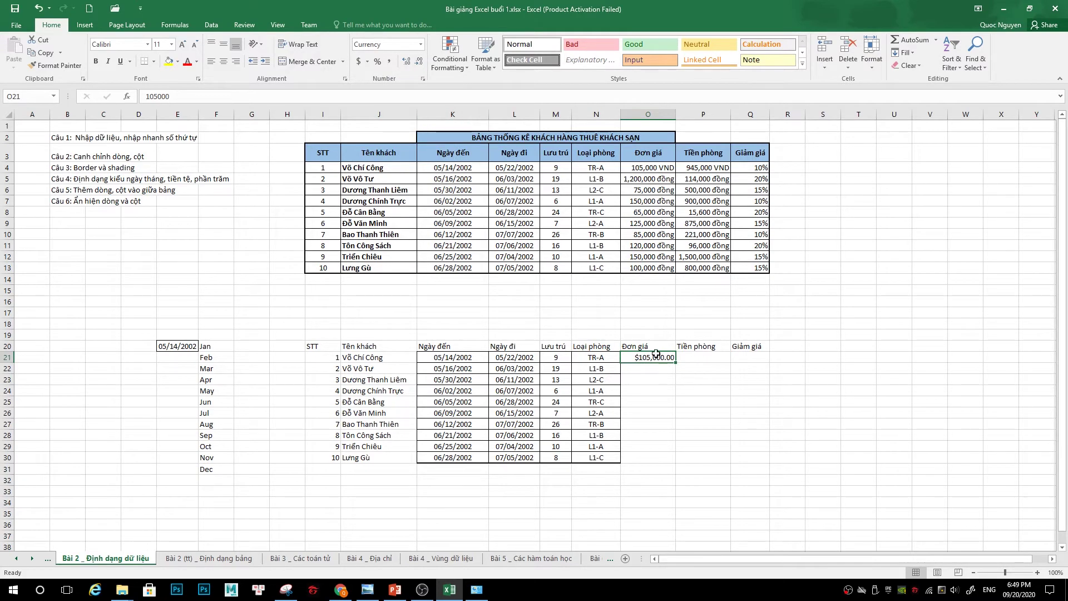
# Give O21 a custom #,##0 "USD" number format so it shows 105,000 USD
pyautogui.click(421, 44)
pyautogui.click(409, 329)
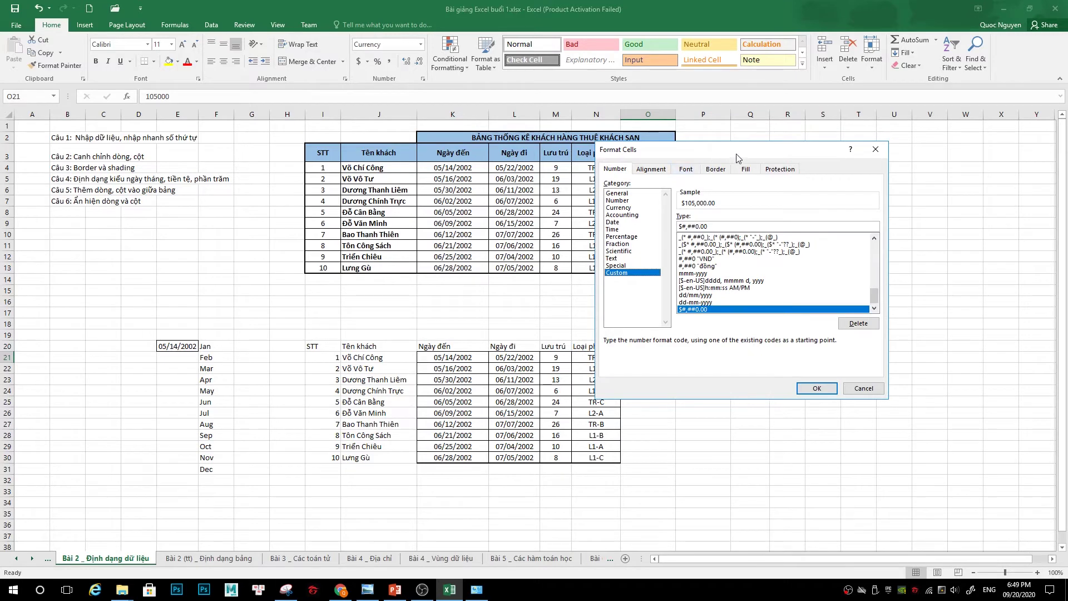
pyautogui.moveTo(745, 147); pyautogui.dragTo(827, 173)
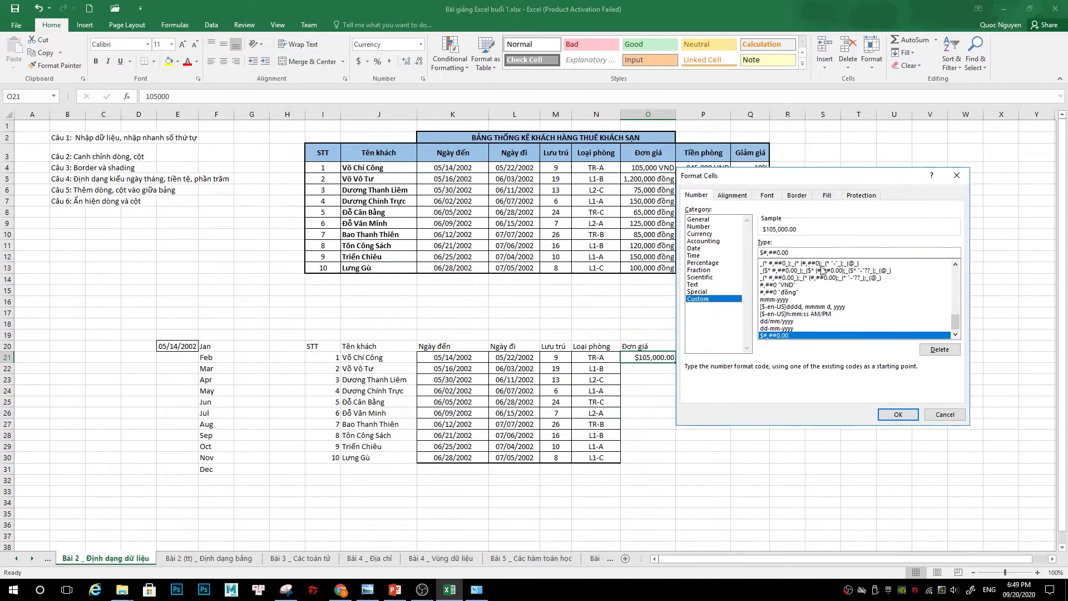
pyautogui.click(778, 285)
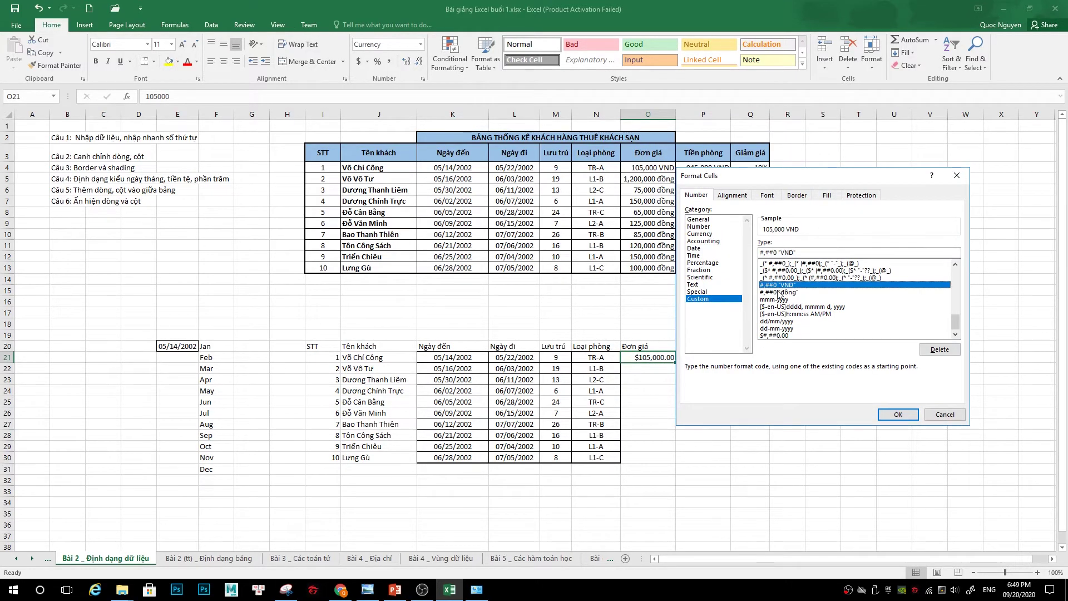
pyautogui.click(778, 292)
pyautogui.click(779, 284)
pyautogui.click(781, 292)
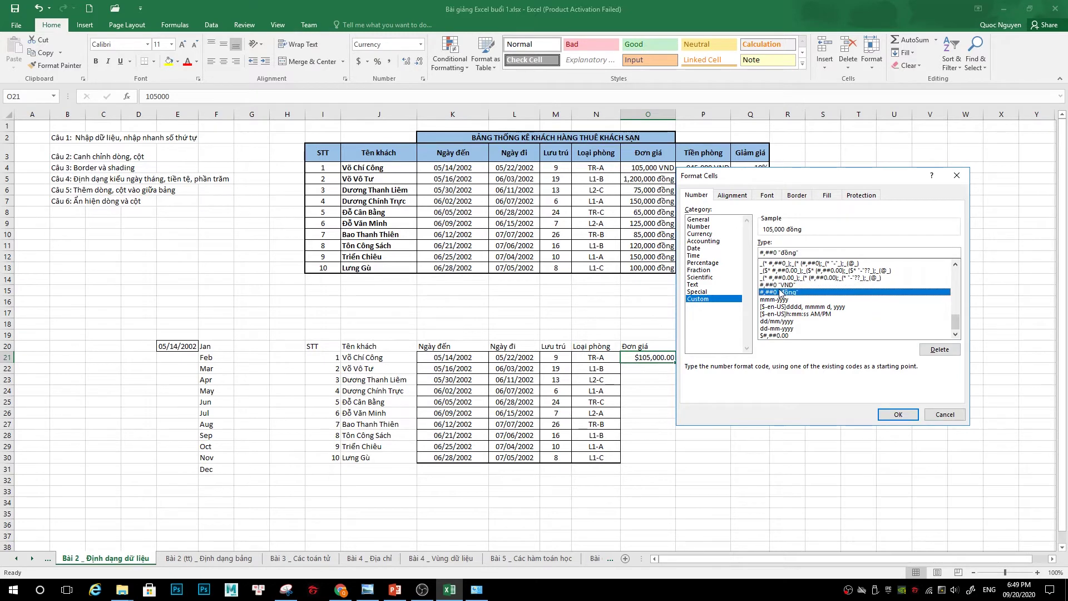
pyautogui.click(781, 285)
pyautogui.click(781, 292)
pyautogui.moveTo(955, 322); pyautogui.dragTo(955, 264)
pyautogui.click(780, 287)
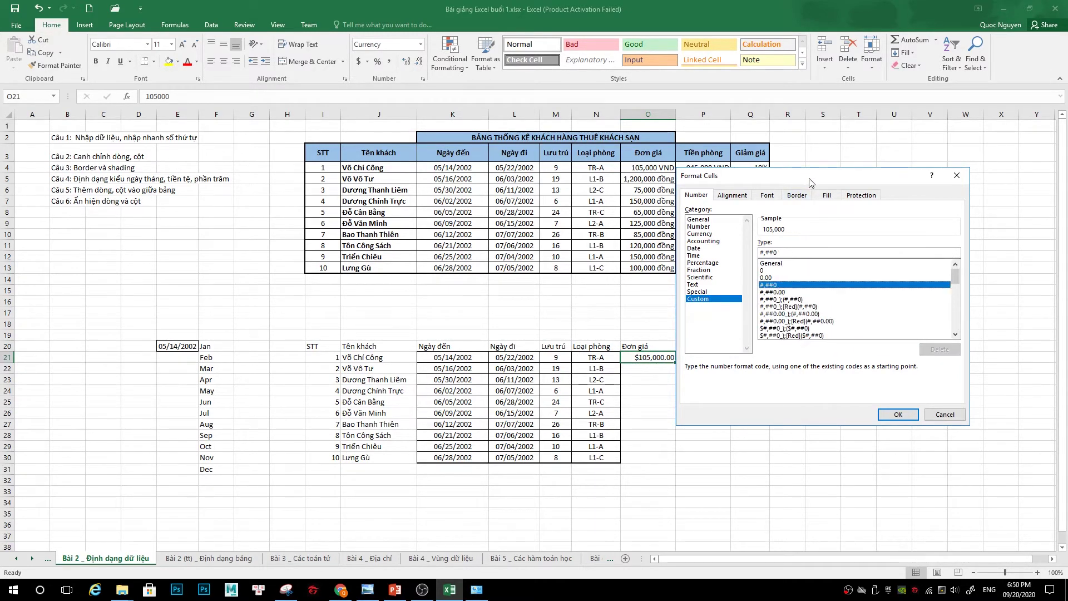
pyautogui.moveTo(810, 182); pyautogui.dragTo(849, 178)
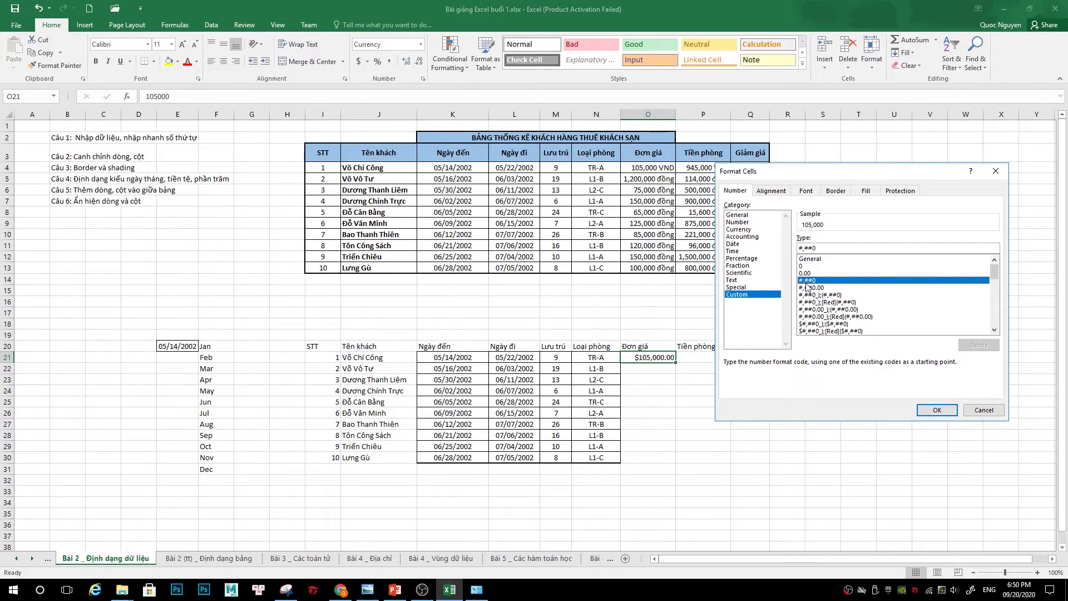
pyautogui.click(821, 248)
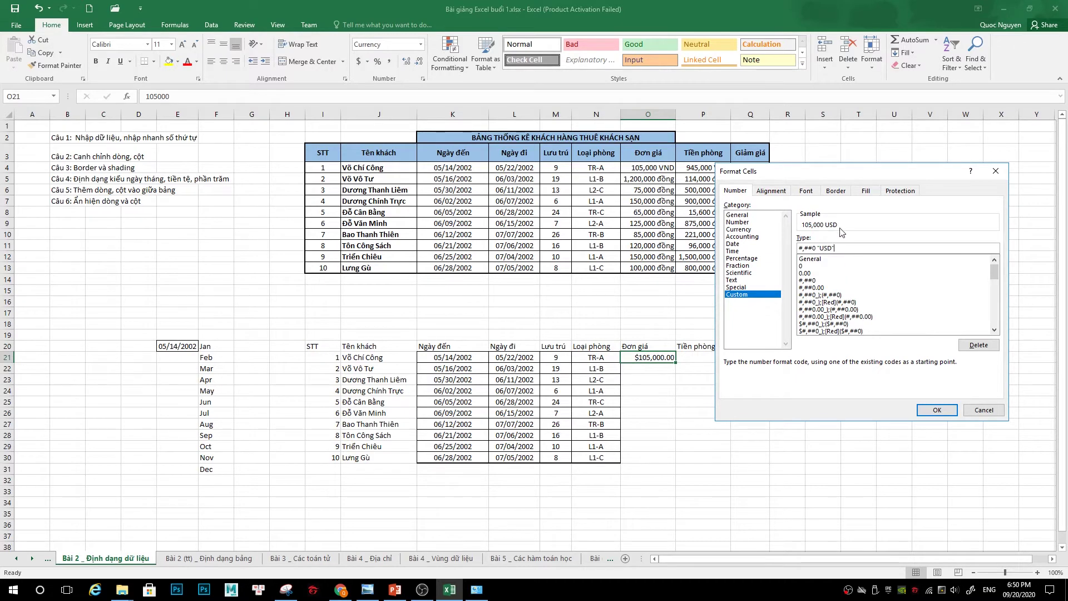
pyautogui.click(929, 411)
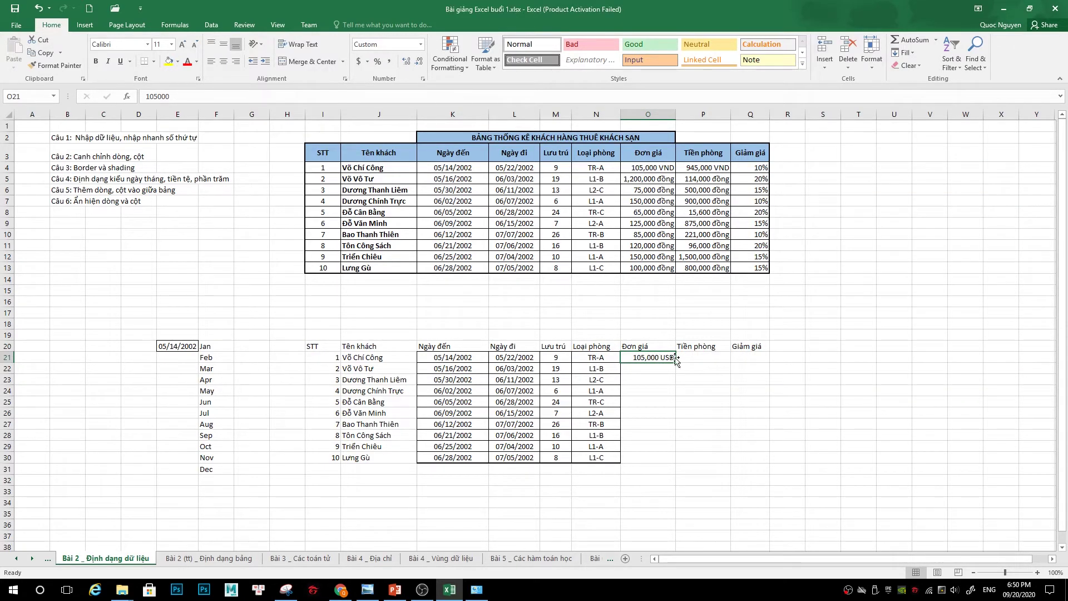
# Fill 105,000 USD down O21:O30, copy it into Tiền phòng P21:P30, and percent-format Q21
pyautogui.moveTo(675, 362); pyautogui.dragTo(658, 465)
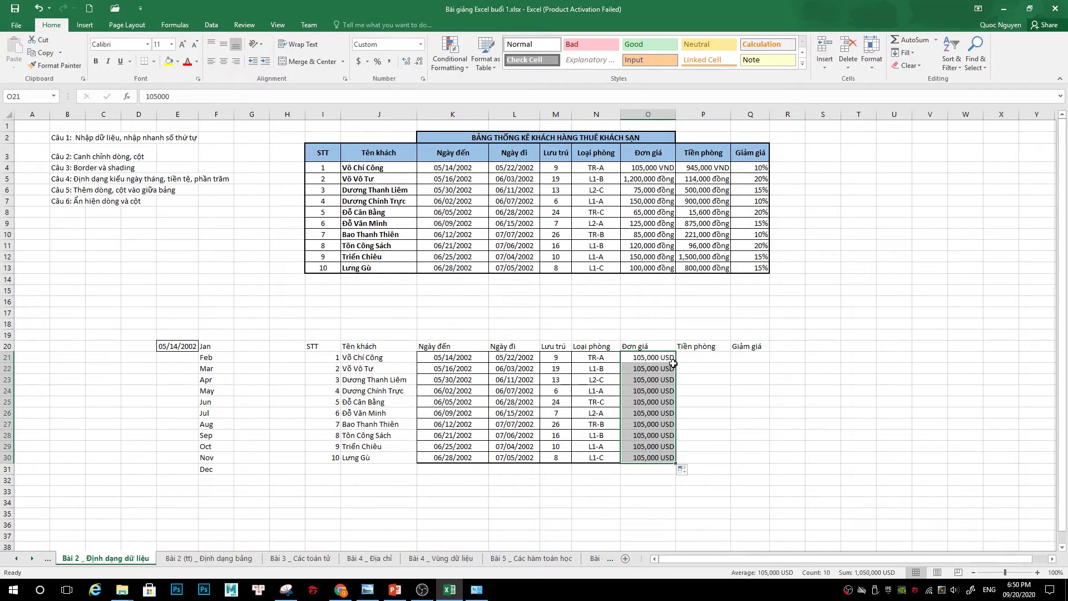
pyautogui.hotkey('ctrl', 'c')
pyautogui.click(702, 358)
pyautogui.hotkey('ctrl', 'v')
pyautogui.click(751, 360)
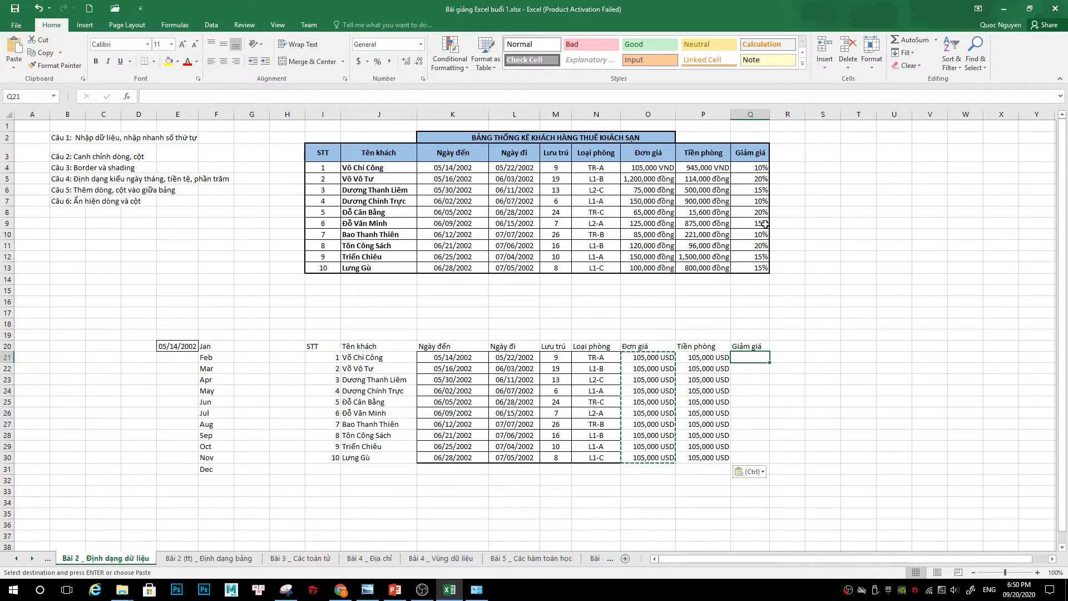
pyautogui.click(378, 62)
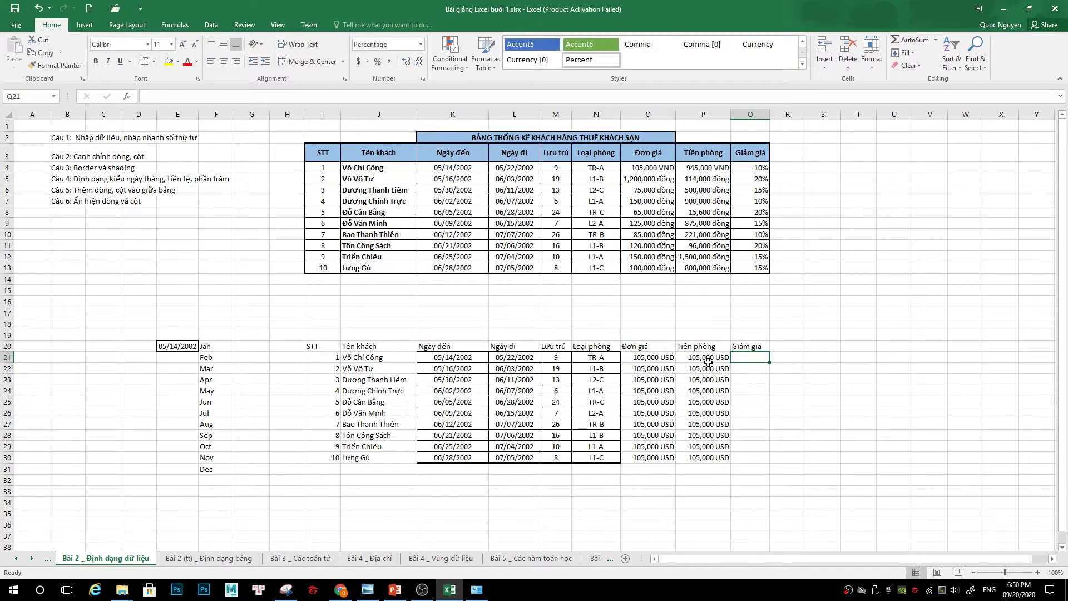
# Enter a 10% discount in Q21 and 5% in Q22, filled down to Q30
pyautogui.write('10')
pyautogui.press('Return')
pyautogui.click(756, 358)
pyautogui.click(755, 370)
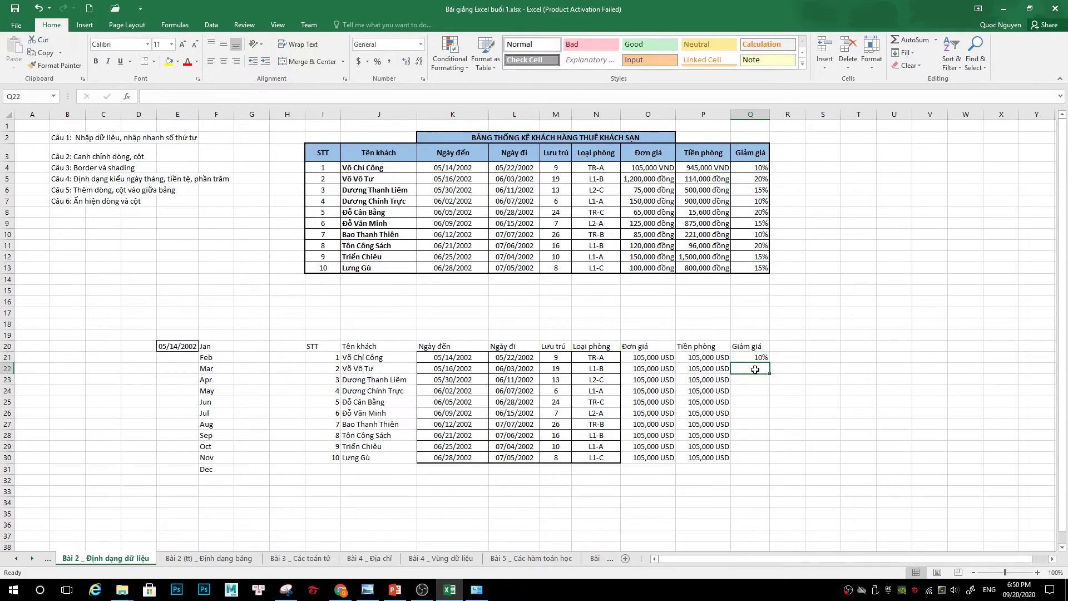
pyautogui.write('0.05')
pyautogui.hotkey('ctrl', 'Return')
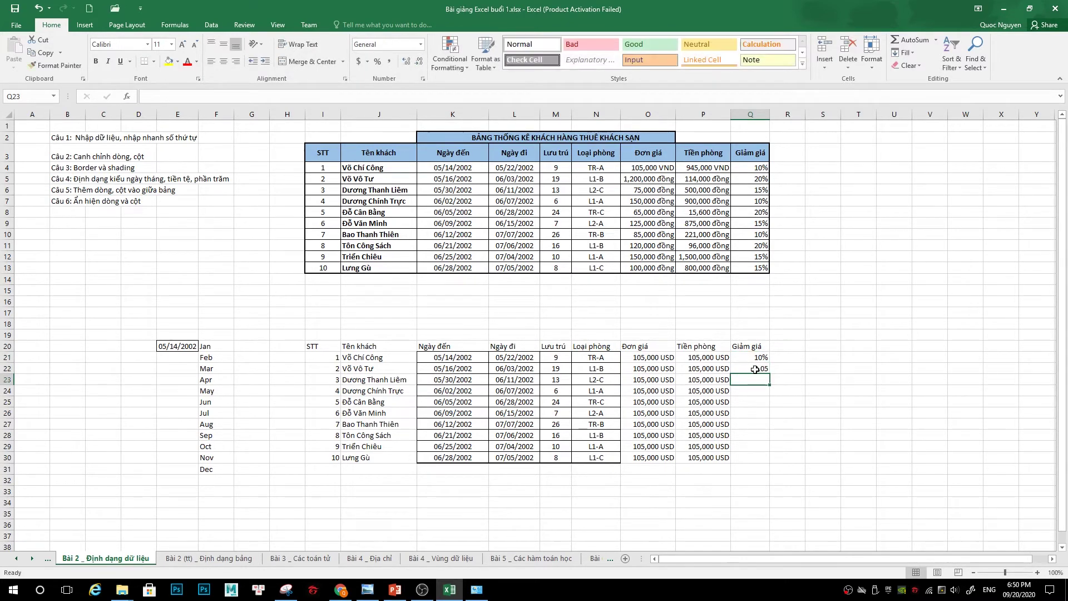
pyautogui.click(379, 65)
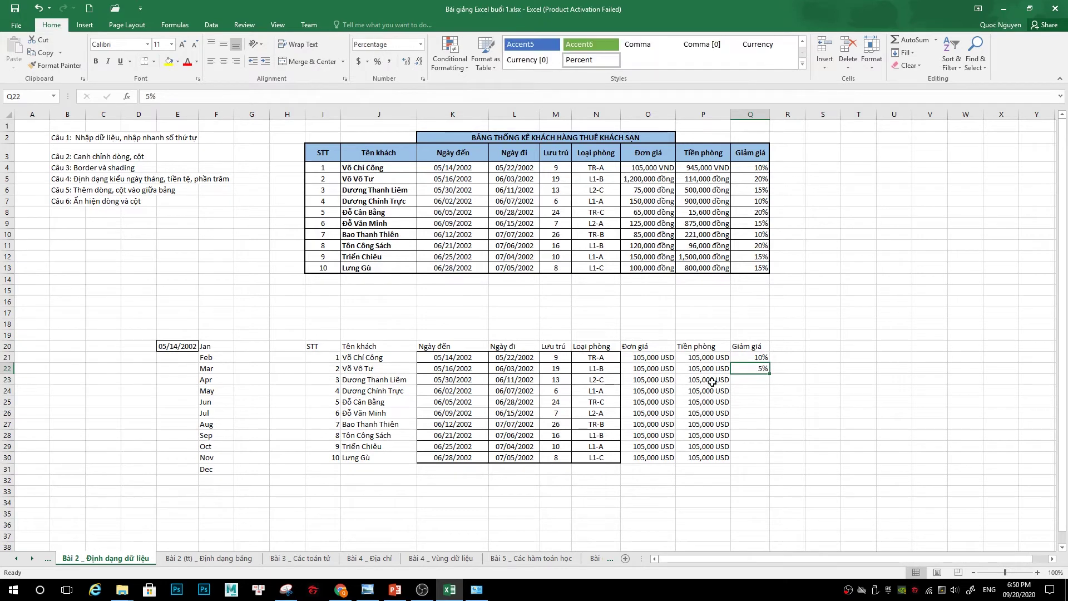
pyautogui.moveTo(771, 374); pyautogui.dragTo(770, 459)
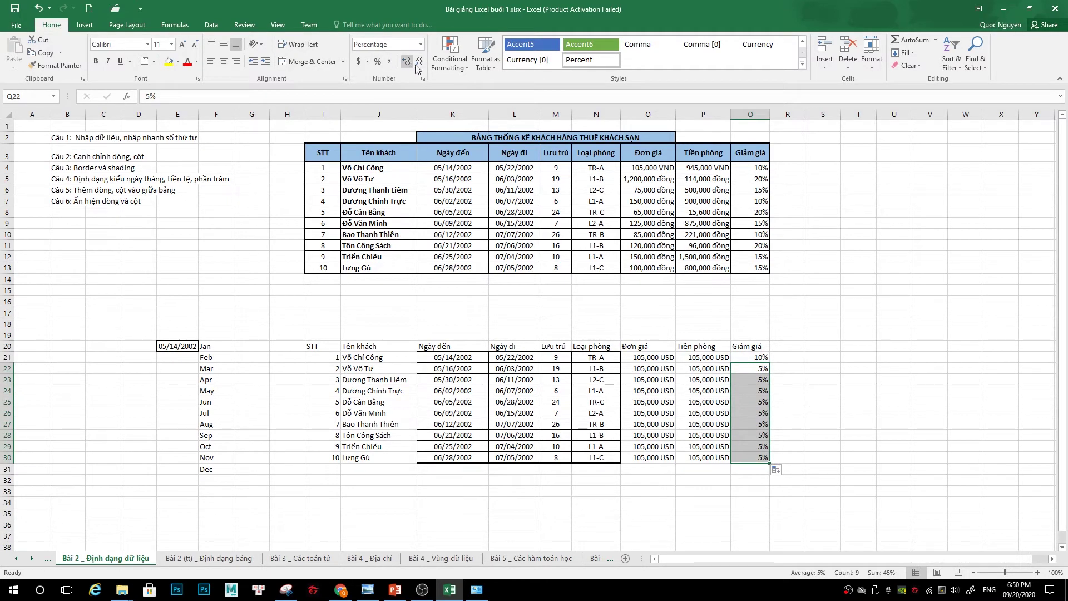
pyautogui.click(420, 44)
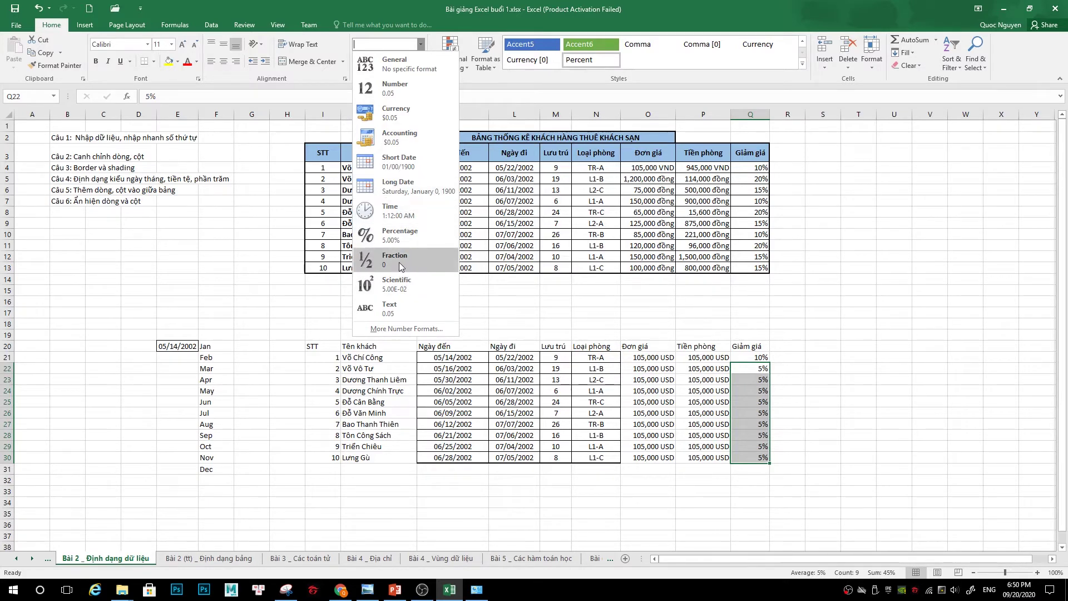
# Browse the Custom number format codes and close the dialog without changing the percentages
pyautogui.click(406, 329)
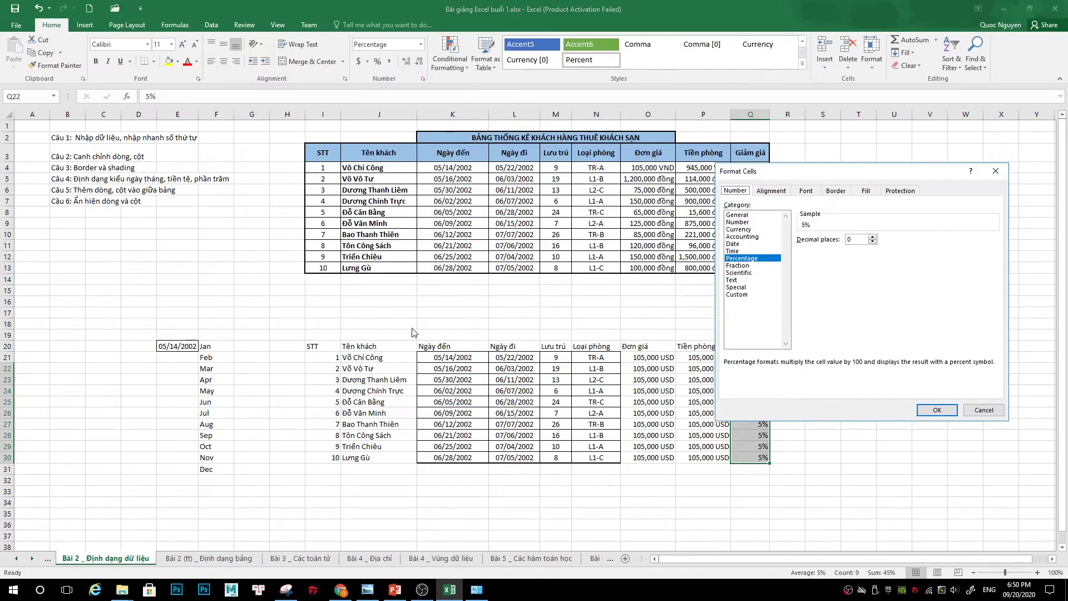
pyautogui.click(745, 294)
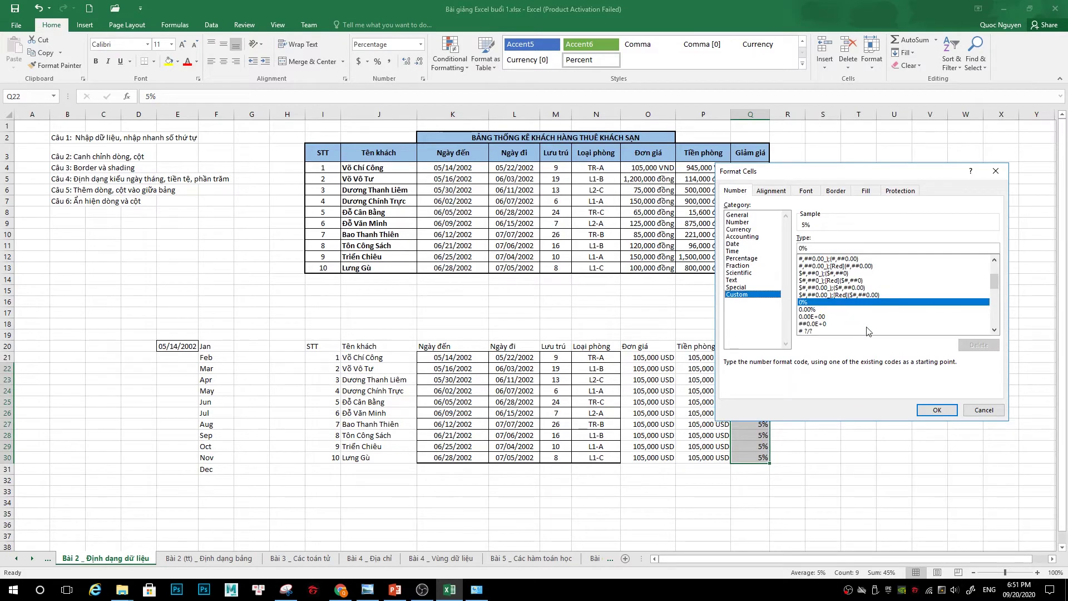
pyautogui.moveTo(995, 282); pyautogui.dragTo(996, 292)
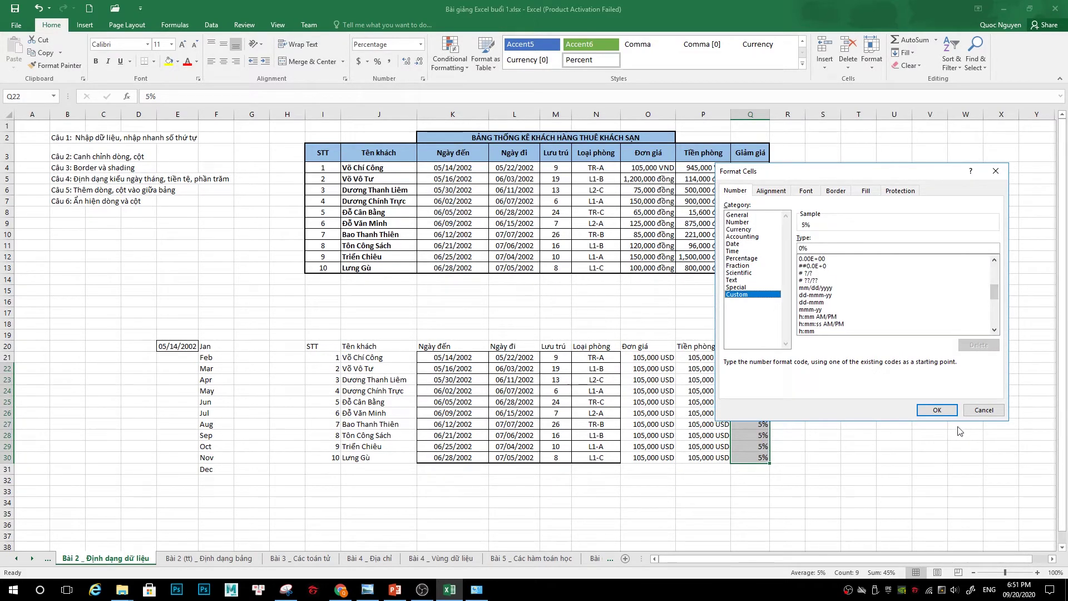
pyautogui.click(945, 413)
pyautogui.click(808, 432)
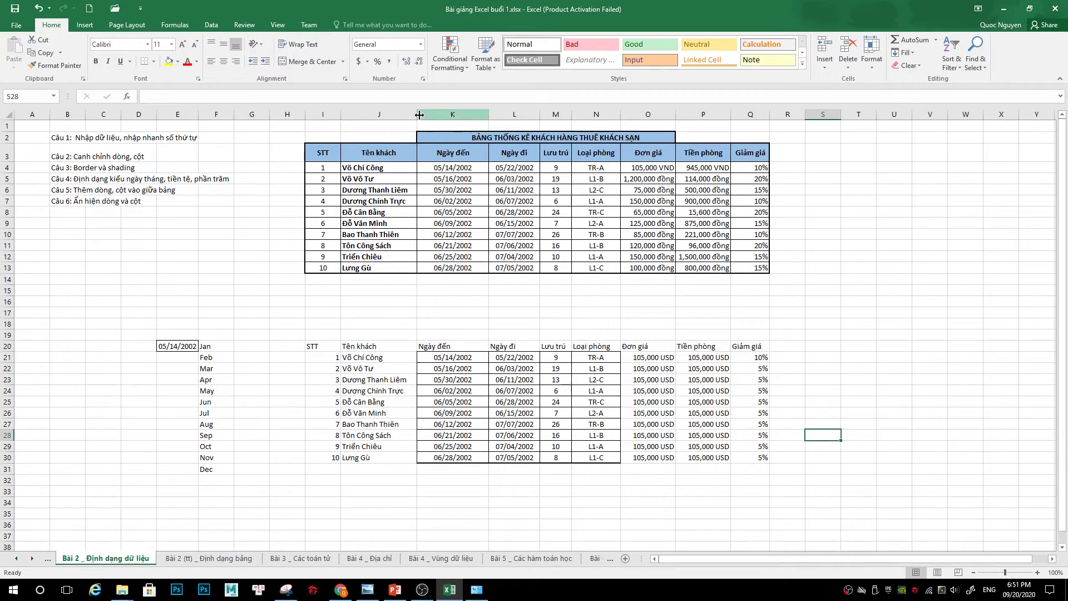
# Adjust the widths of columns J and K and make row 20 taller
pyautogui.moveTo(417, 114)
pyautogui.mouseDown()
pyautogui.moveTo(428, 114)
pyautogui.moveTo(412, 113)
pyautogui.mouseUp()
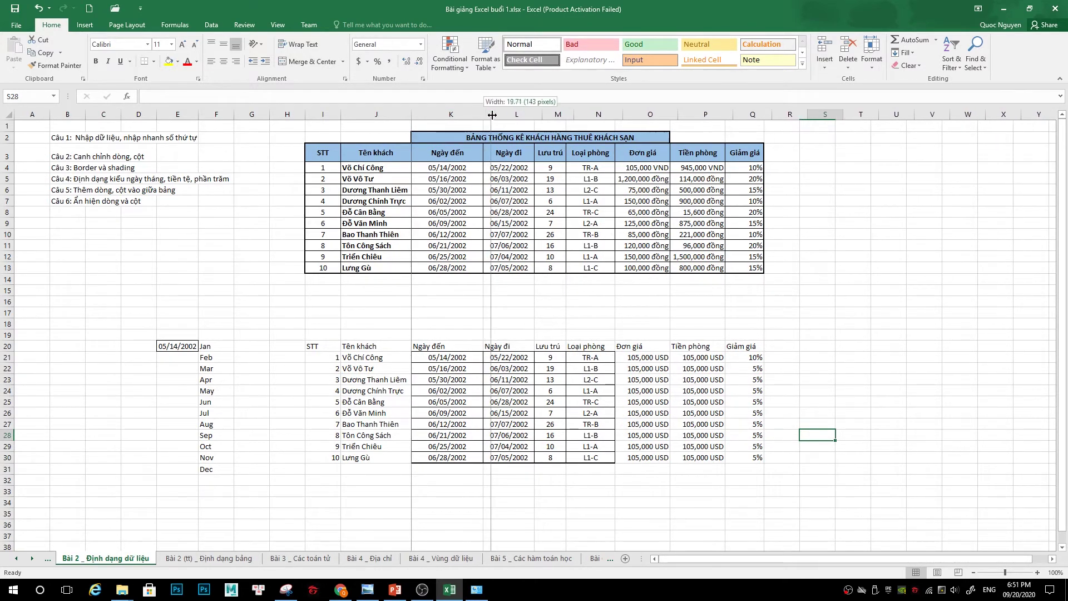
pyautogui.moveTo(483, 114); pyautogui.dragTo(491, 114)
pyautogui.moveTo(411, 114); pyautogui.dragTo(421, 114)
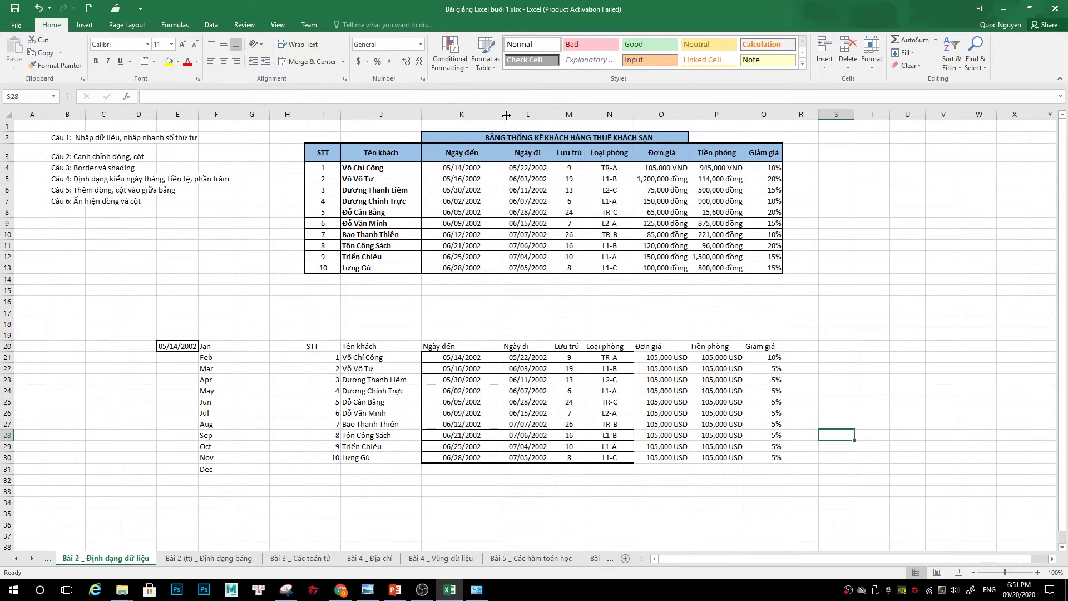
pyautogui.moveTo(502, 114); pyautogui.dragTo(495, 115)
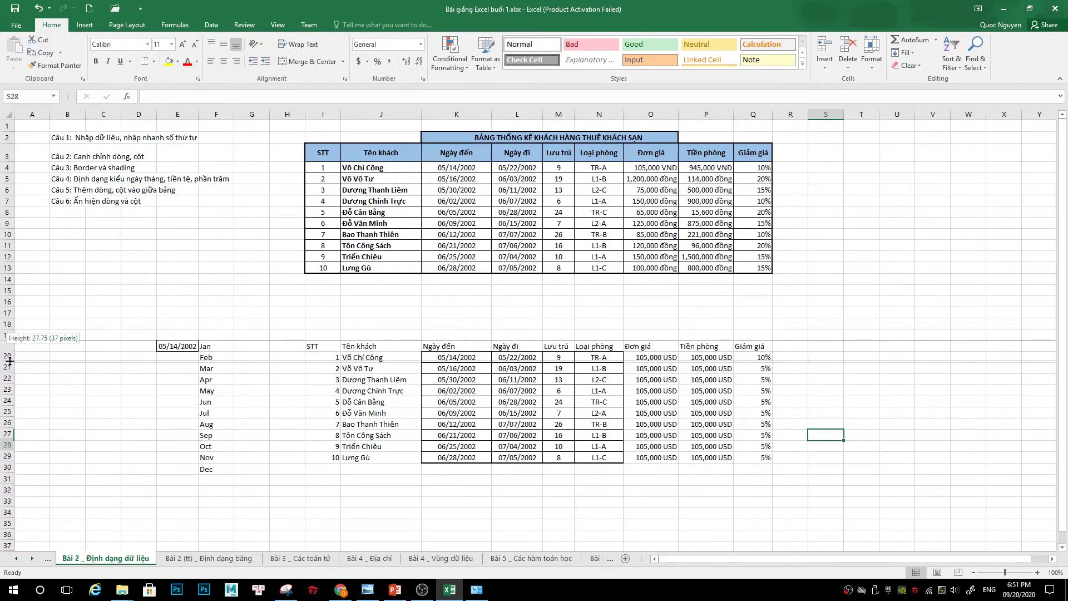
pyautogui.moveTo(7, 352); pyautogui.dragTo(7, 361)
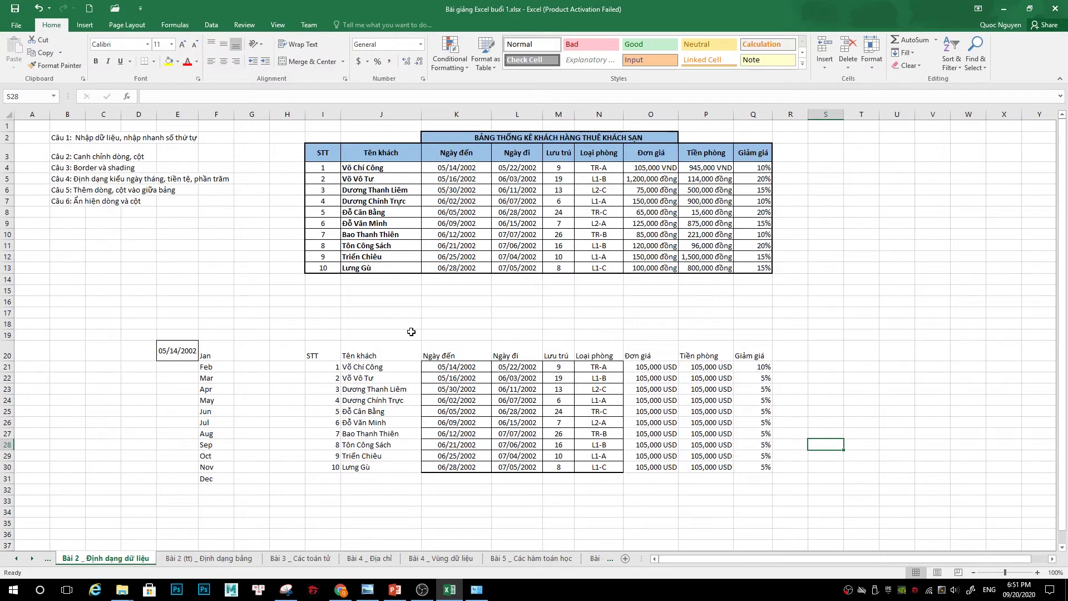
# AutoFit columns J, K and L closely to their customer names and dates
pyautogui.doubleClick(421, 111)
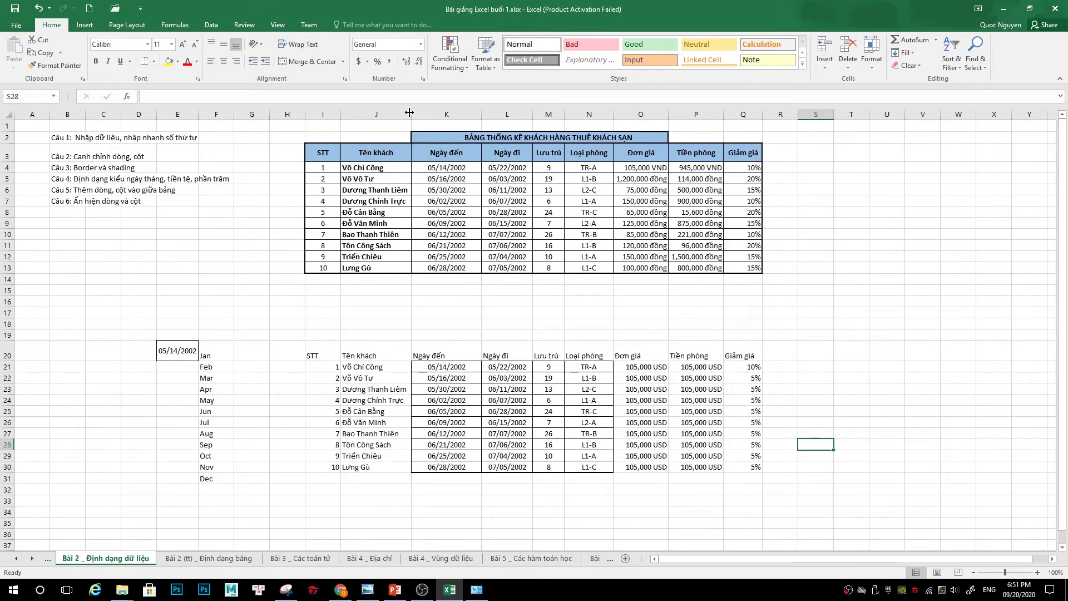
pyautogui.moveTo(408, 113); pyautogui.dragTo(415, 112)
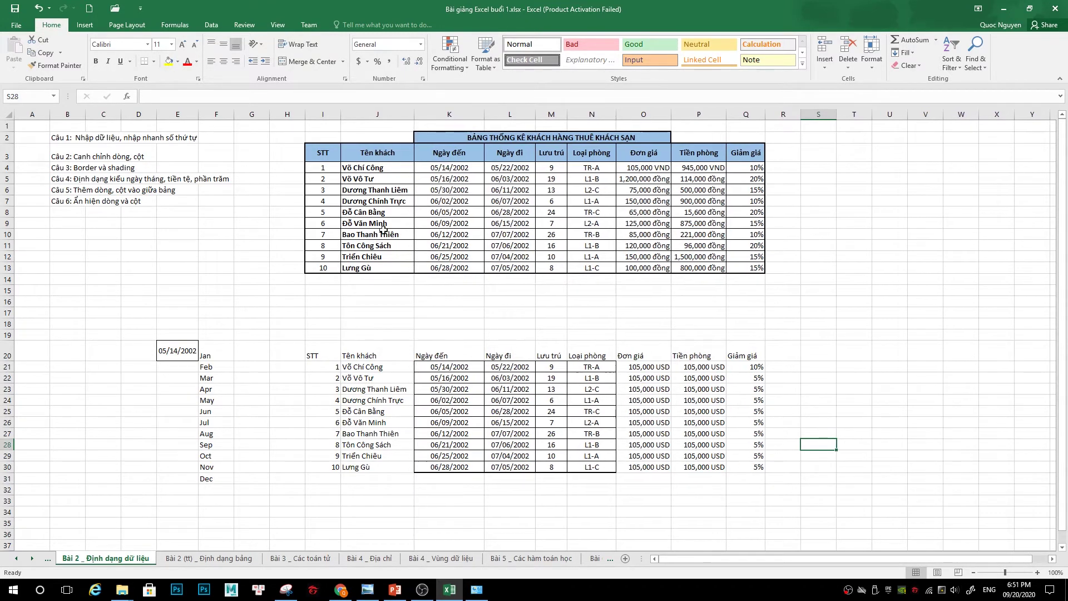
pyautogui.click(377, 191)
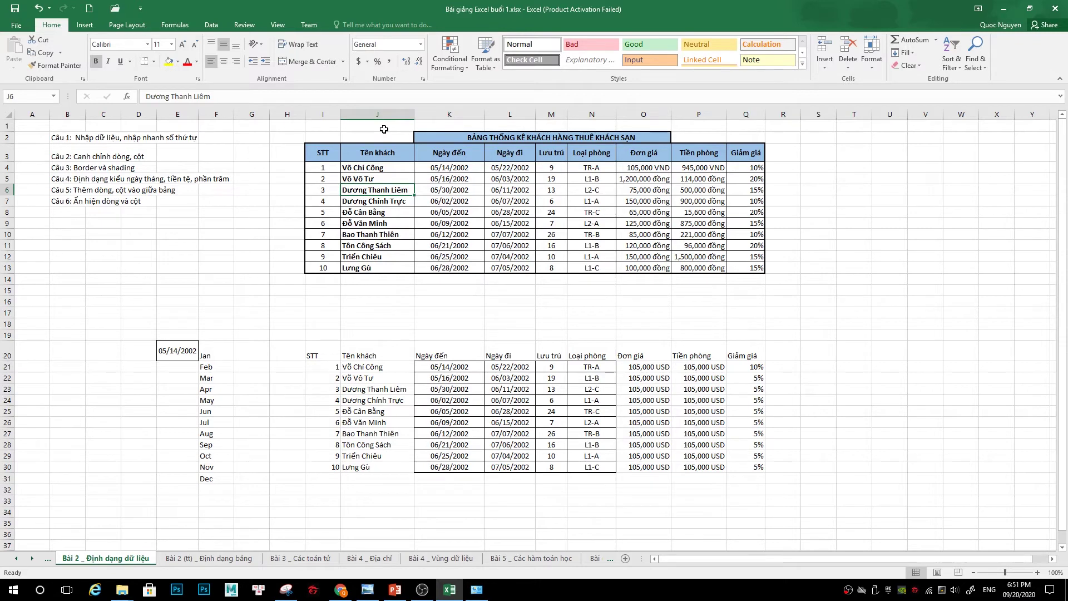
pyautogui.doubleClick(414, 112)
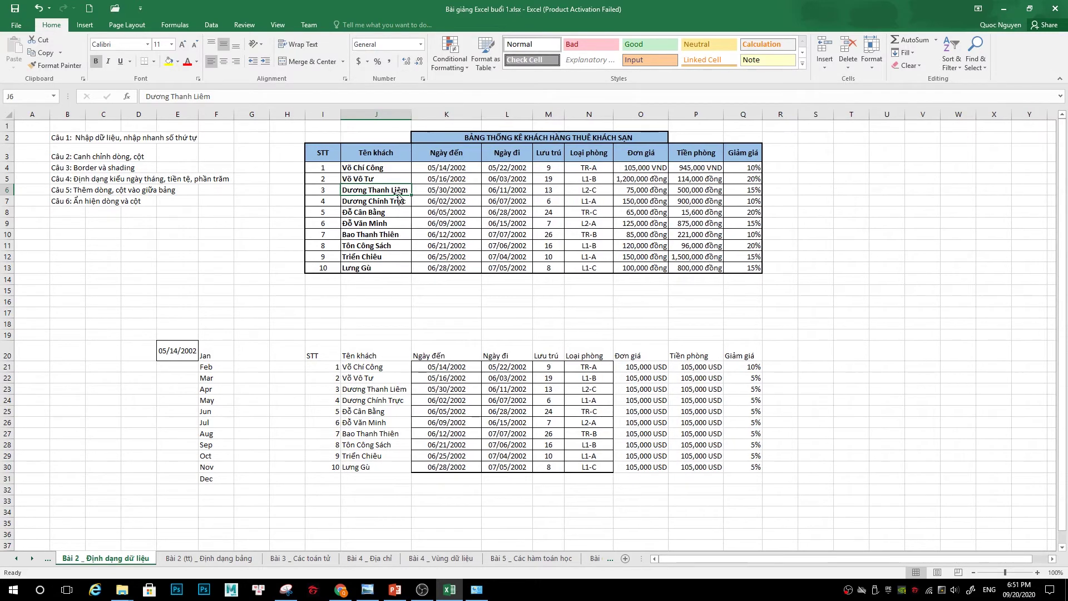
pyautogui.click(413, 113)
pyautogui.doubleClick(482, 115)
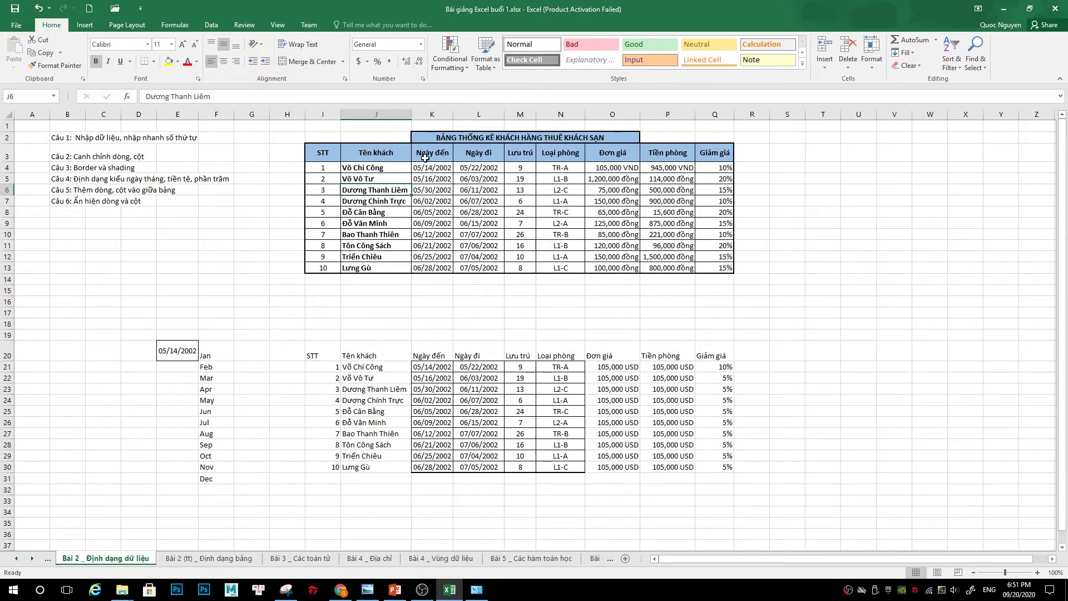
pyautogui.moveTo(453, 113); pyautogui.dragTo(456, 113)
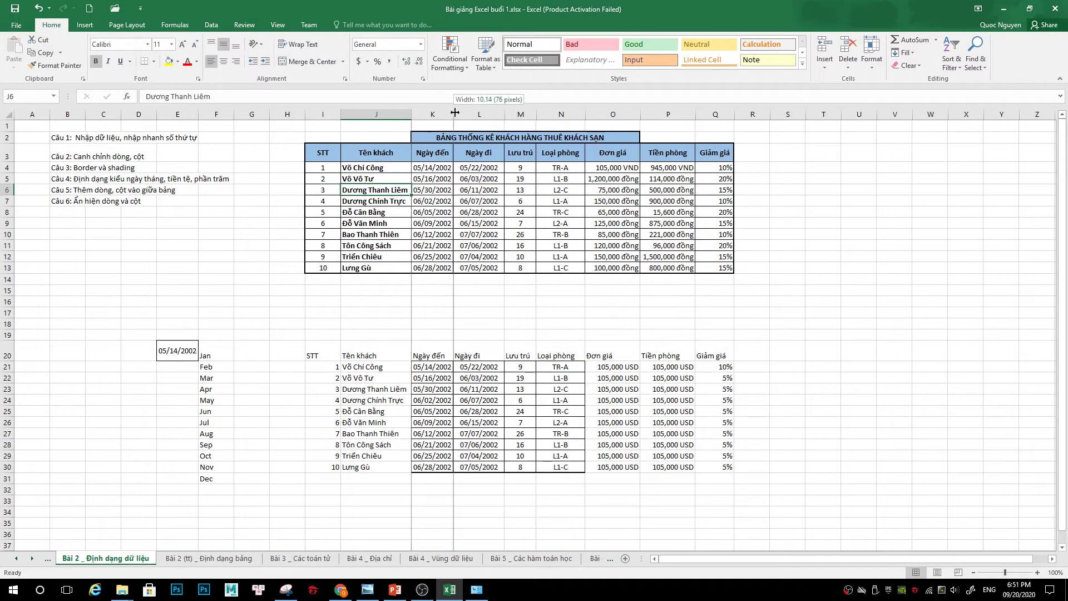
pyautogui.doubleClick(508, 115)
pyautogui.moveTo(497, 115); pyautogui.dragTo(501, 115)
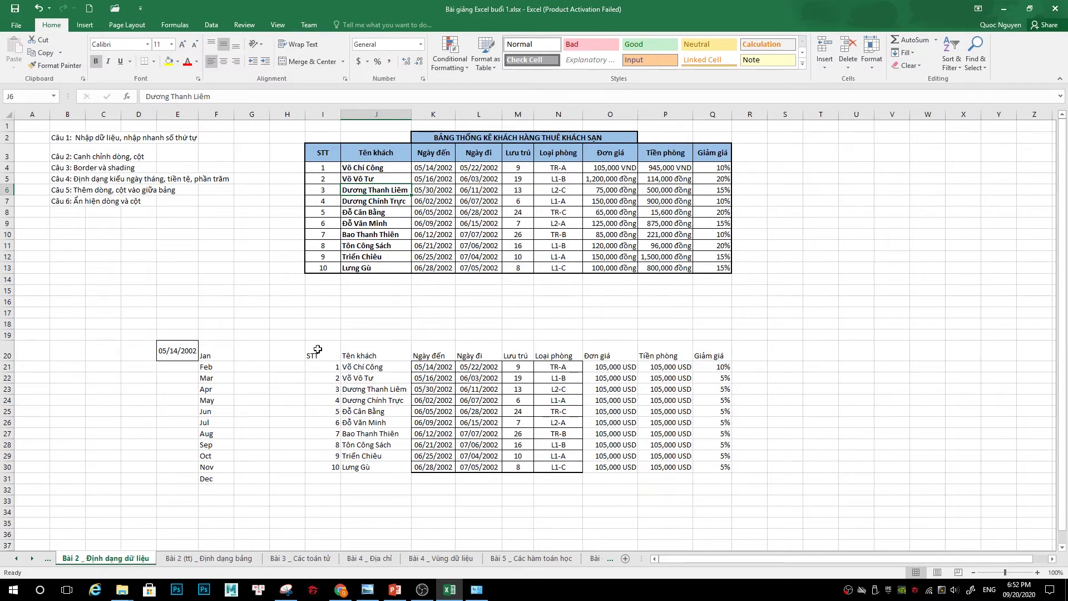
# Give columns I through Q one equal width
pyautogui.moveTo(317, 349); pyautogui.dragTo(708, 471)
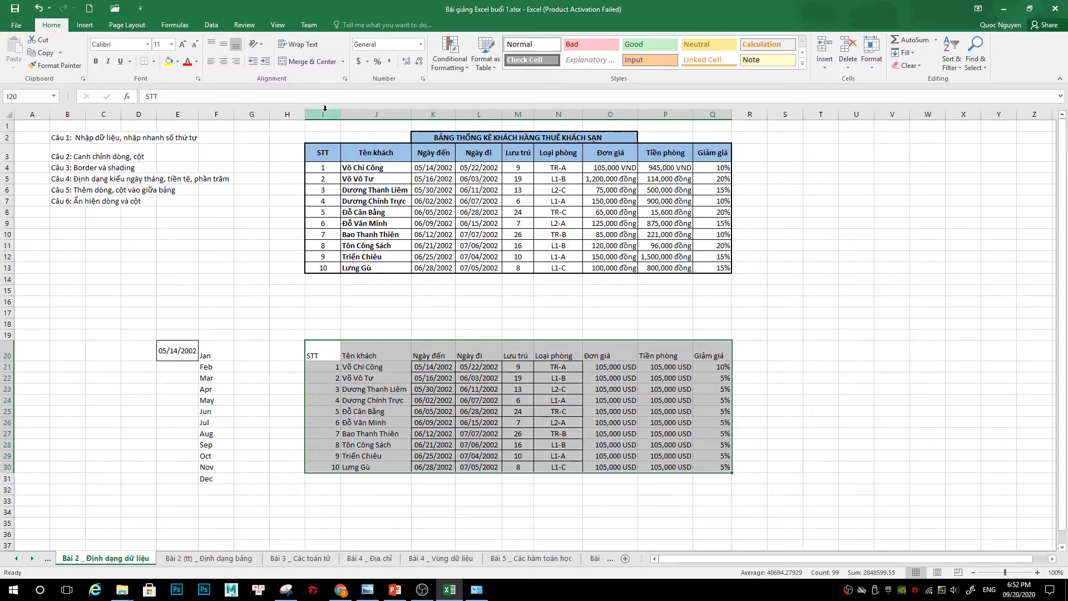
pyautogui.moveTo(323, 114); pyautogui.dragTo(723, 365)
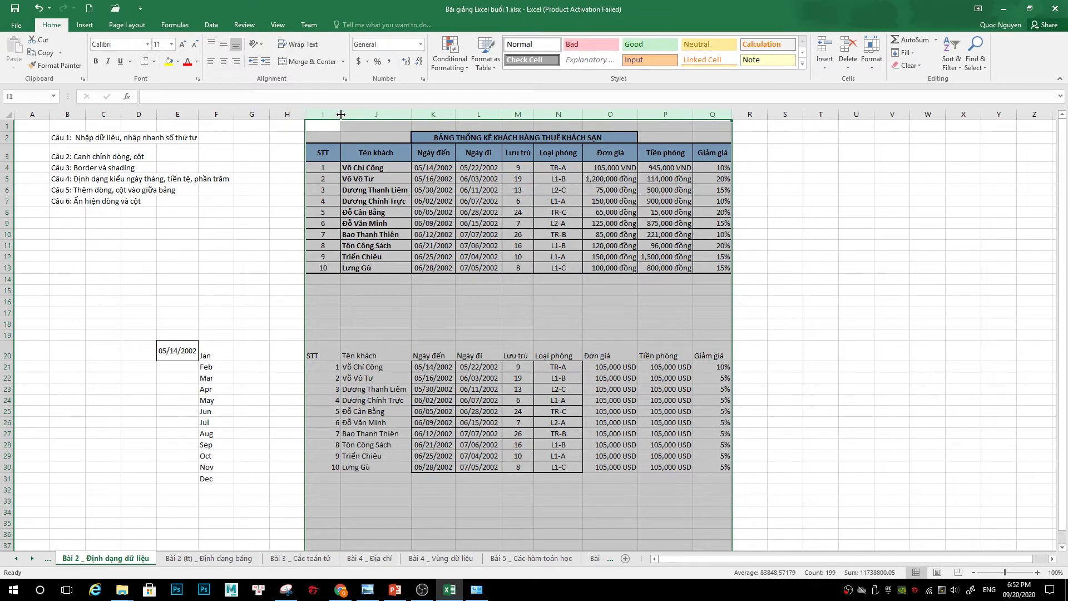
pyautogui.moveTo(341, 114); pyautogui.dragTo(360, 112)
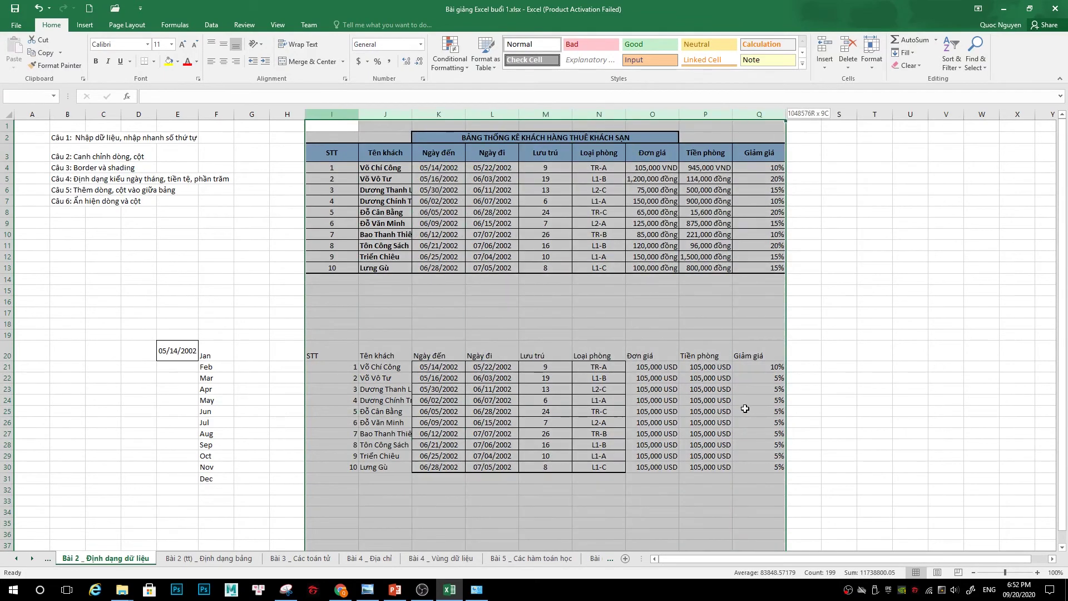
pyautogui.moveTo(733, 112)
pyautogui.mouseDown()
pyautogui.moveTo(759, 112)
pyautogui.moveTo(693, 114)
pyautogui.mouseUp()
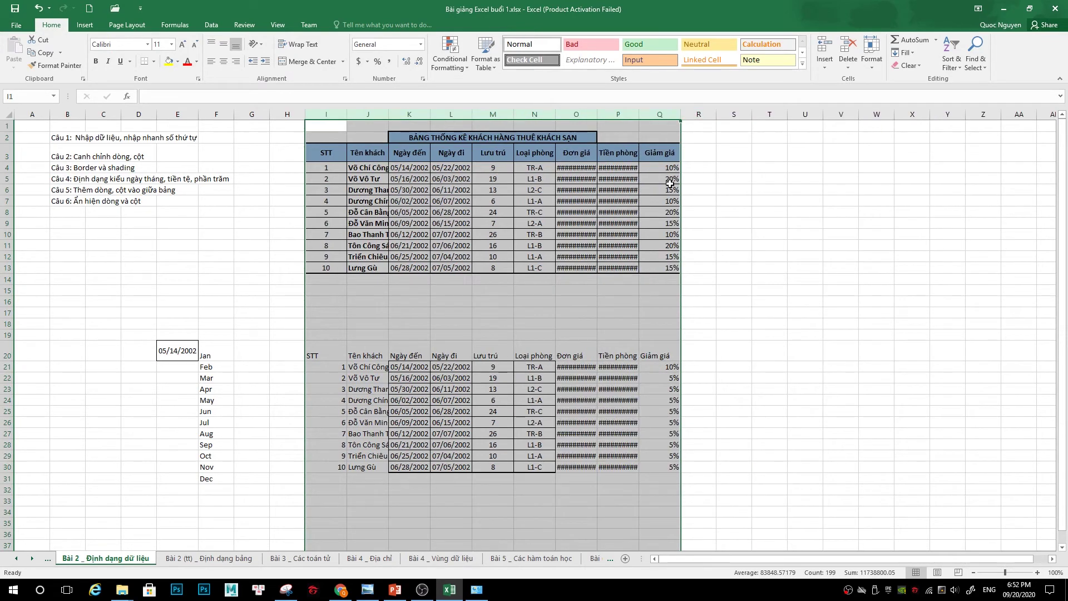
pyautogui.click(582, 306)
# AutoFit the Đơn giá and Tiền phòng columns so all prices display instead of ####
pyautogui.click(574, 181)
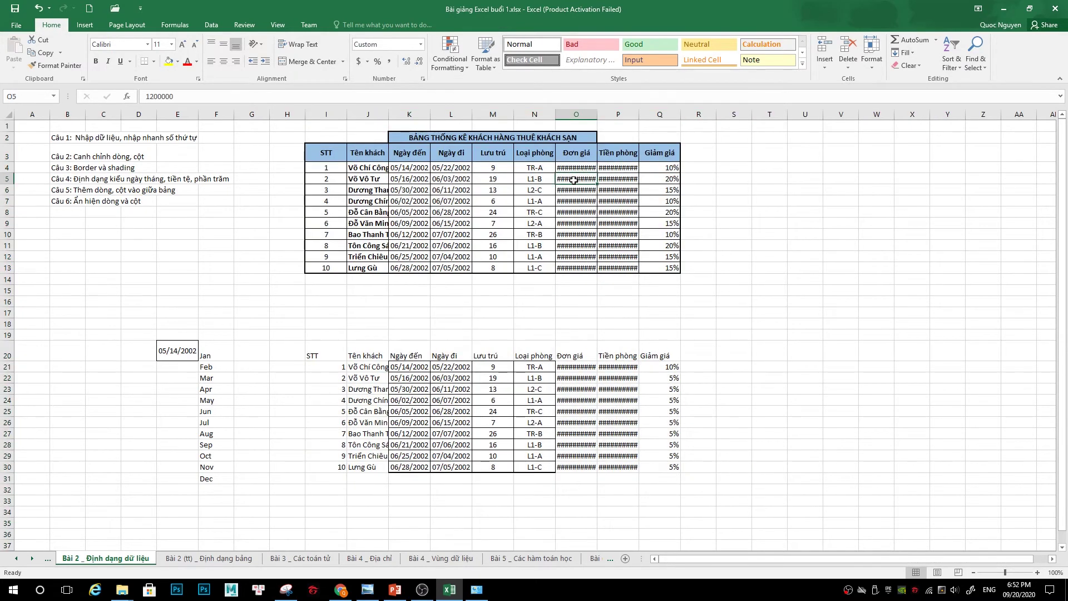
pyautogui.click(574, 168)
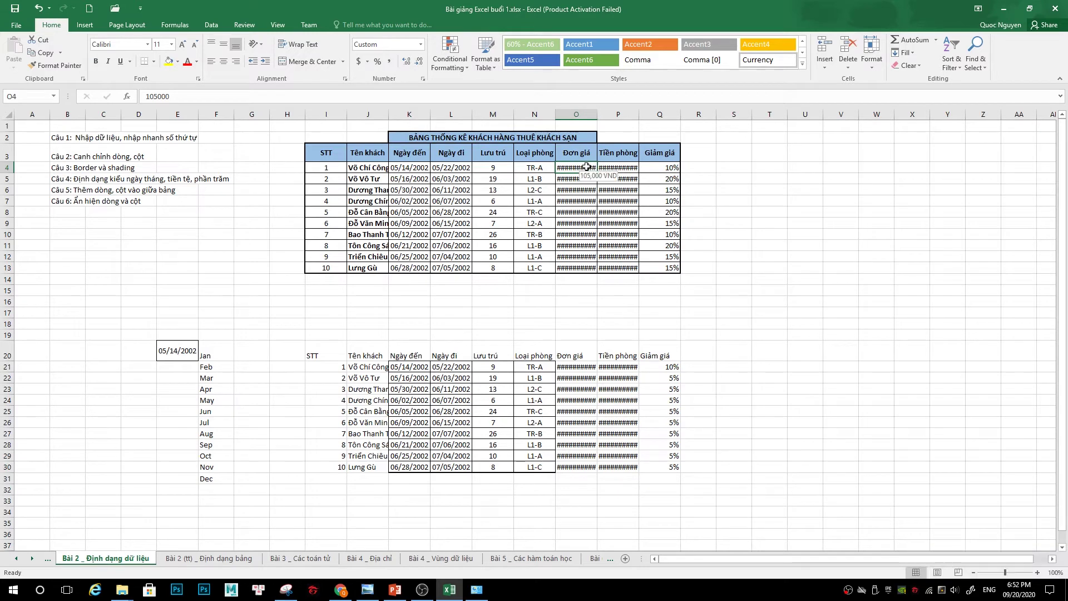
pyautogui.doubleClick(596, 114)
pyautogui.moveTo(611, 114); pyautogui.dragTo(612, 114)
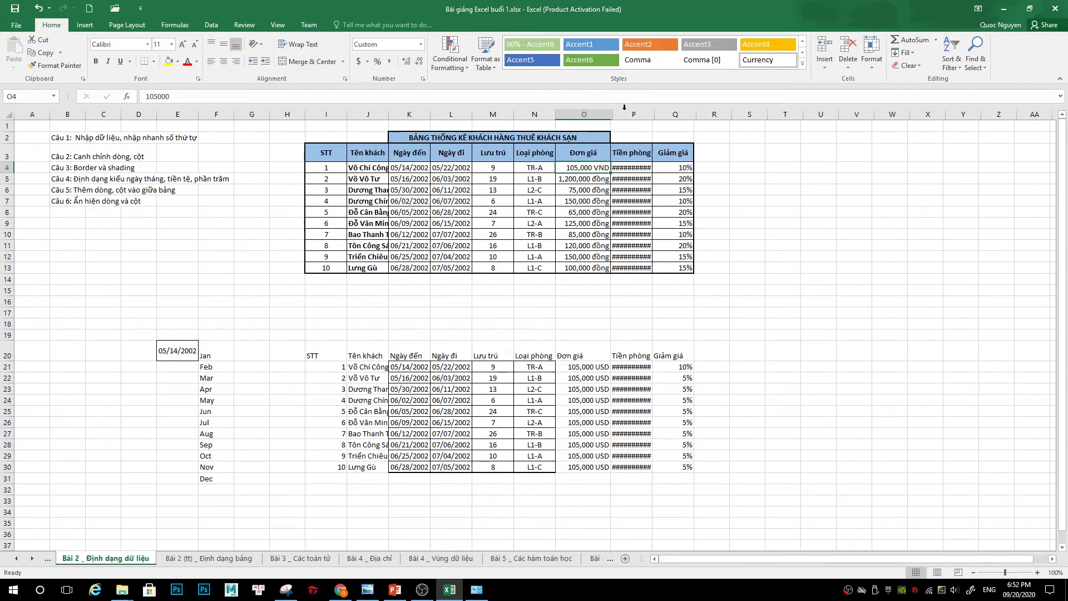
pyautogui.doubleClick(654, 114)
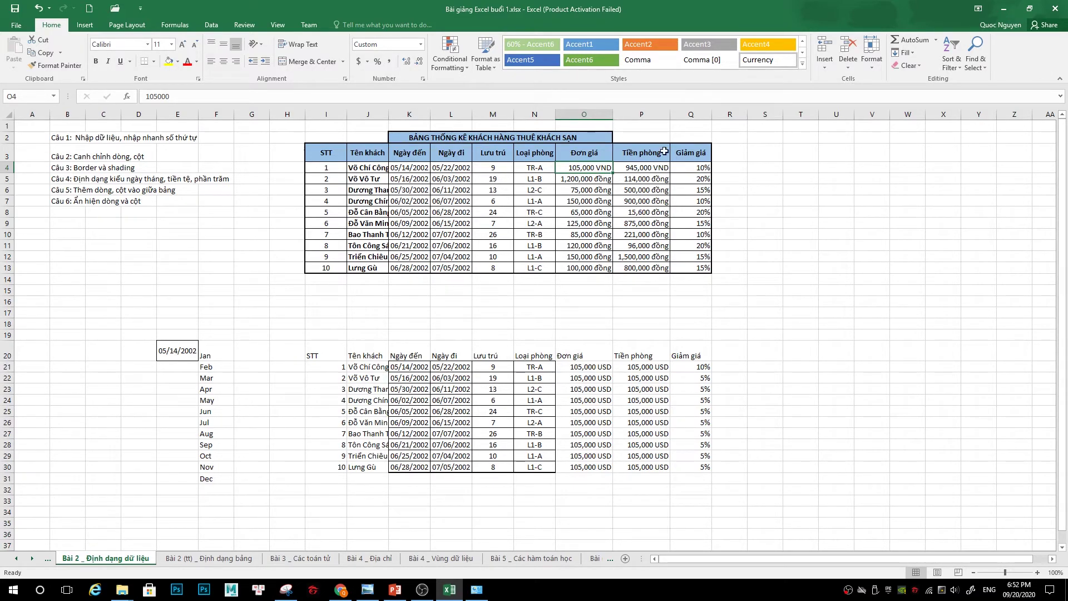
# Insert a new column before Đơn giá with the header 'Ten Phong' in O3
pyautogui.click(573, 114)
pyautogui.rightClick(577, 114)
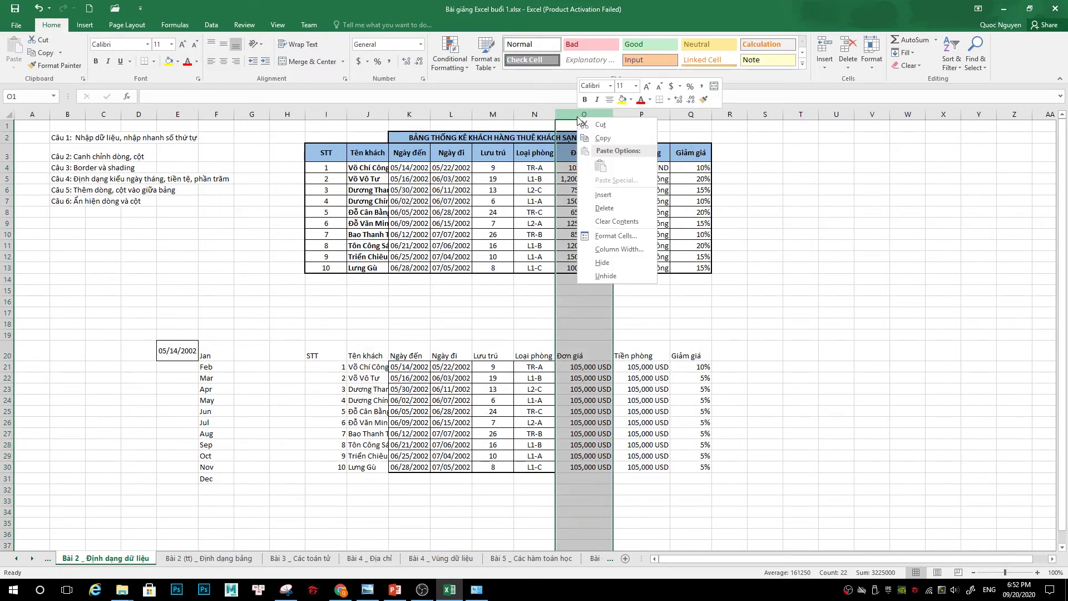
pyautogui.click(603, 195)
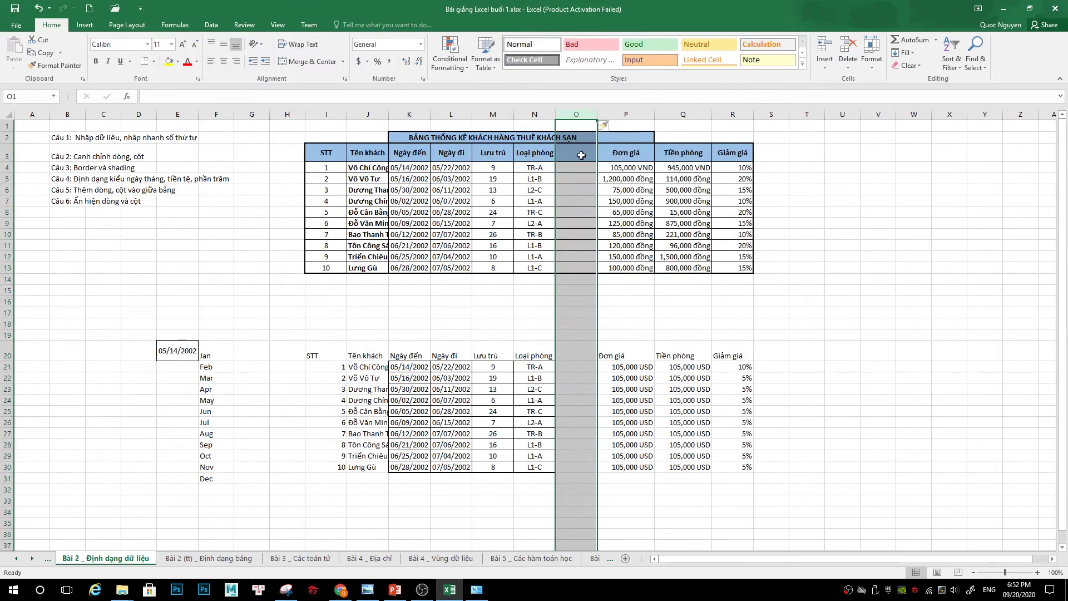
pyautogui.click(573, 151)
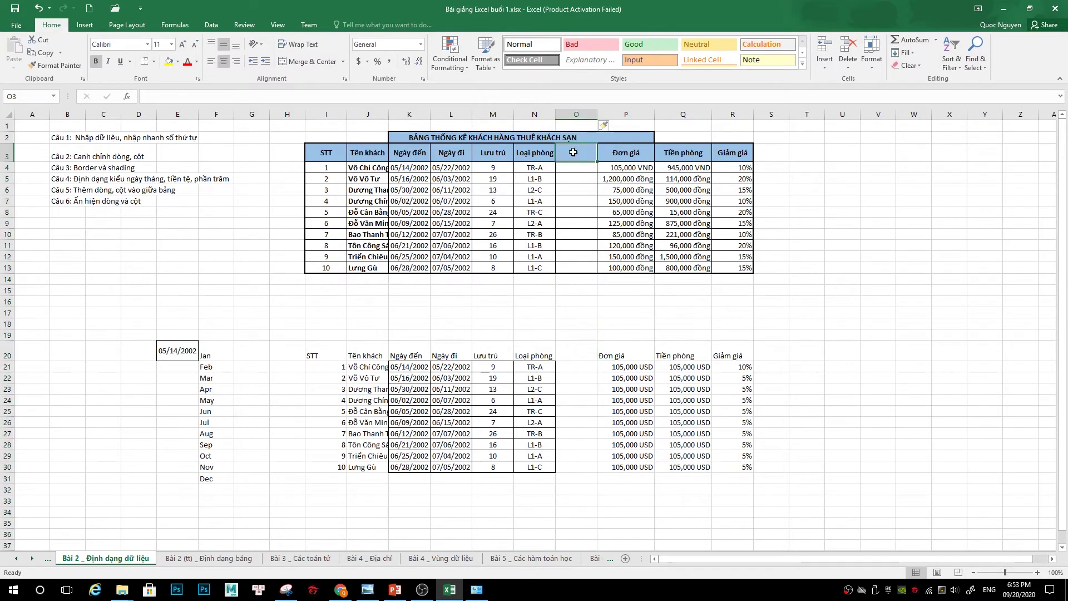
pyautogui.click(544, 158)
pyautogui.click(583, 160)
pyautogui.write('Te')
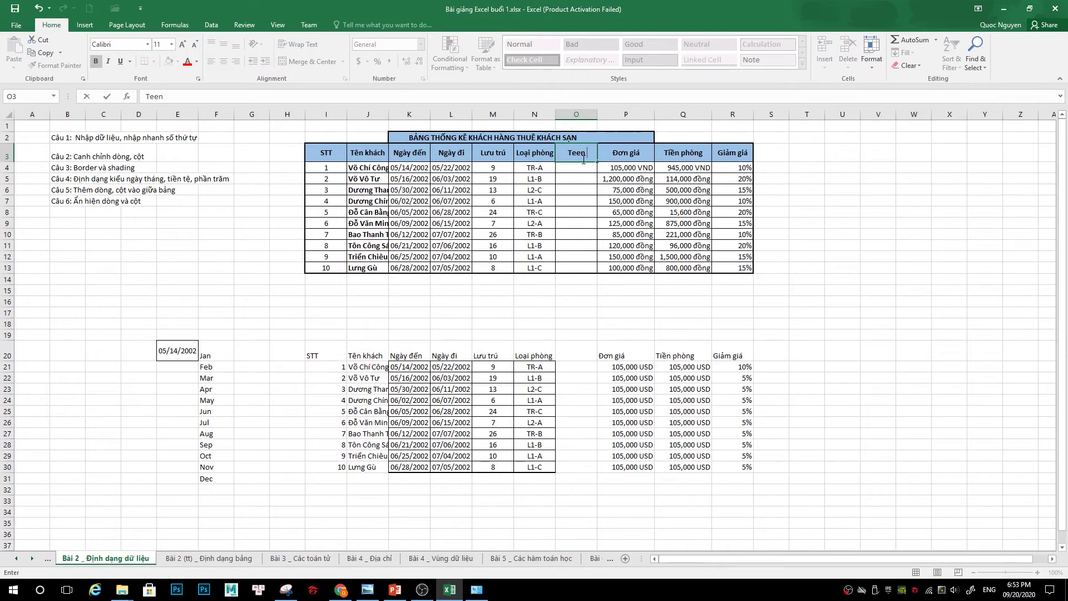
pyautogui.write('n Phong')
pyautogui.hotkey('ctrl', 'Return')
pyautogui.press('Return')
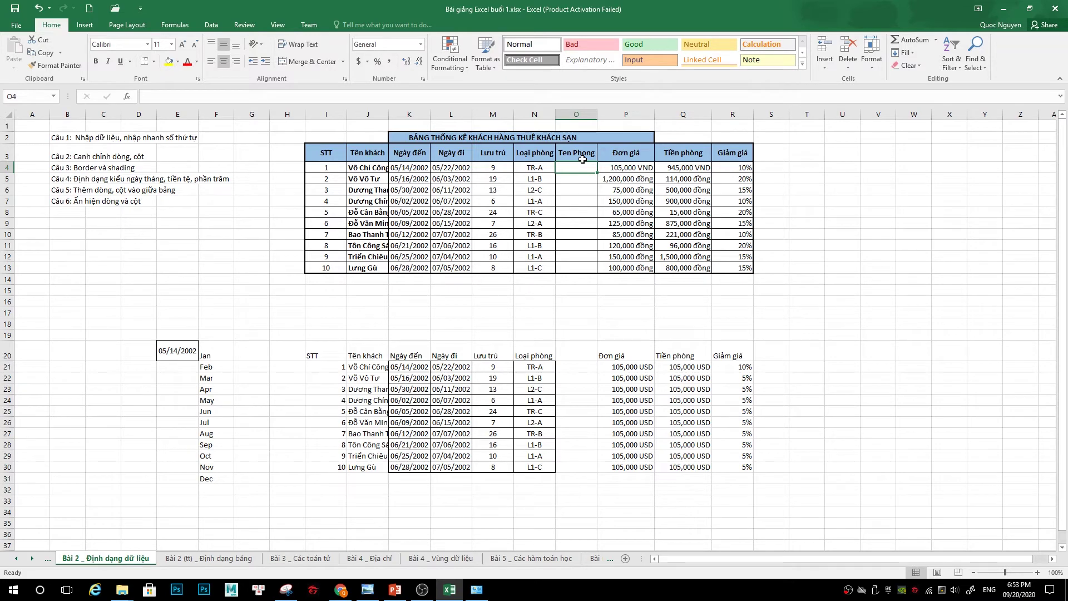
# Enter Tret, Lau 1 and Lau 2 under Ten Phong, then insert a blank row 12
pyautogui.write('Tr')
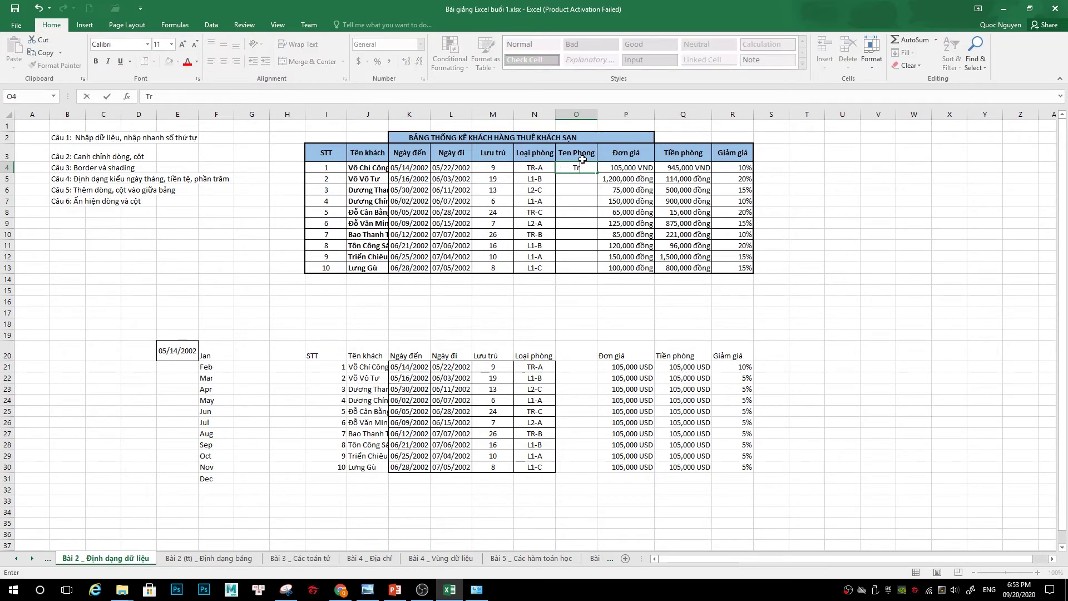
pyautogui.write('et')
pyautogui.press('Return')
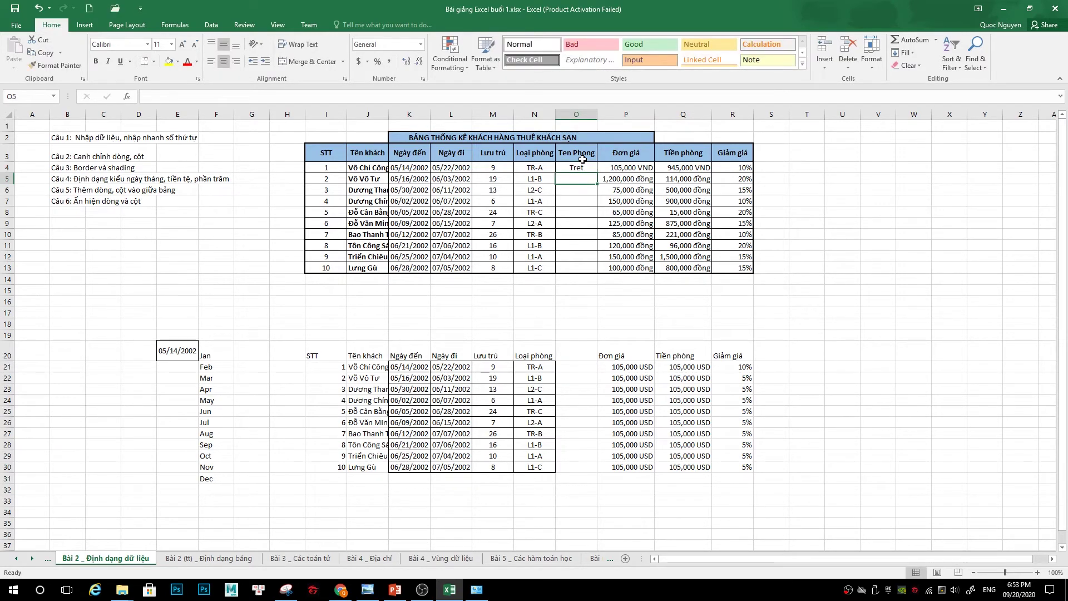
pyautogui.write('Lau 1')
pyautogui.press('Return')
pyautogui.write('L')
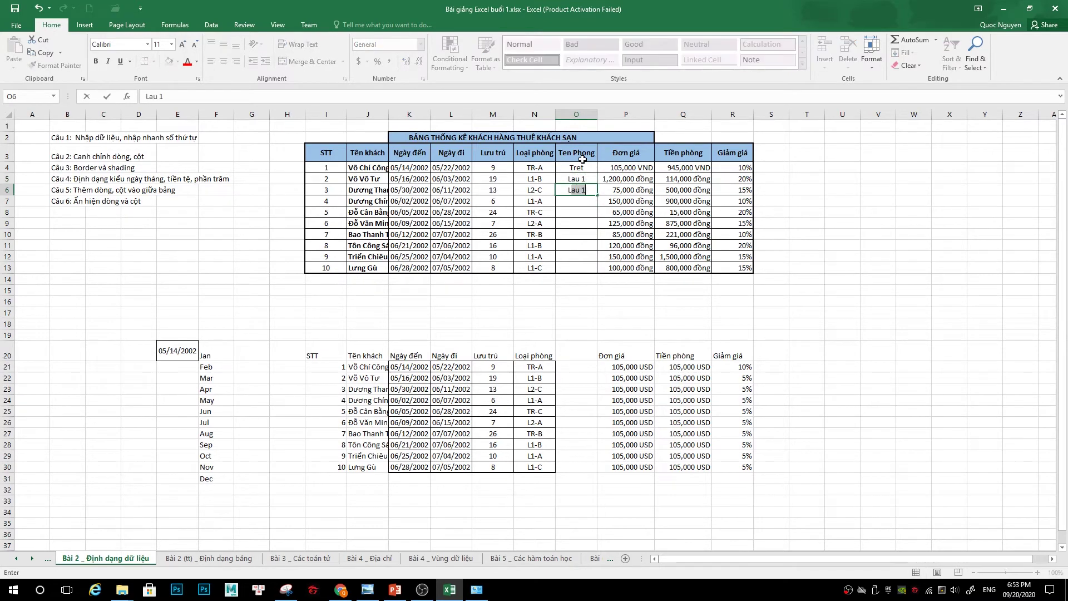
pyautogui.write('2')
pyautogui.press('Return')
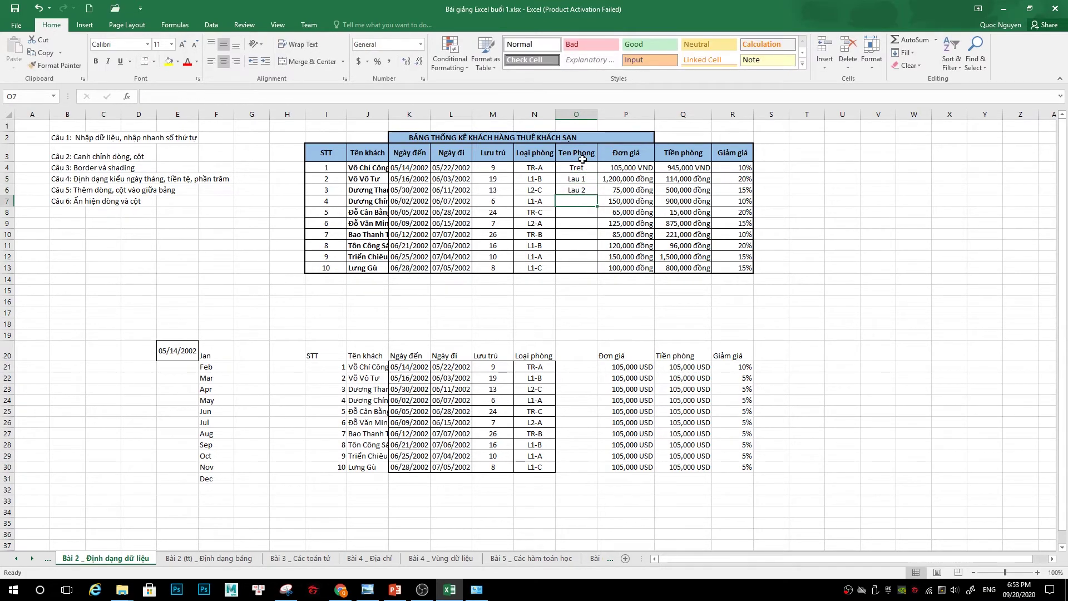
pyautogui.rightClick(8, 257)
pyautogui.click(34, 335)
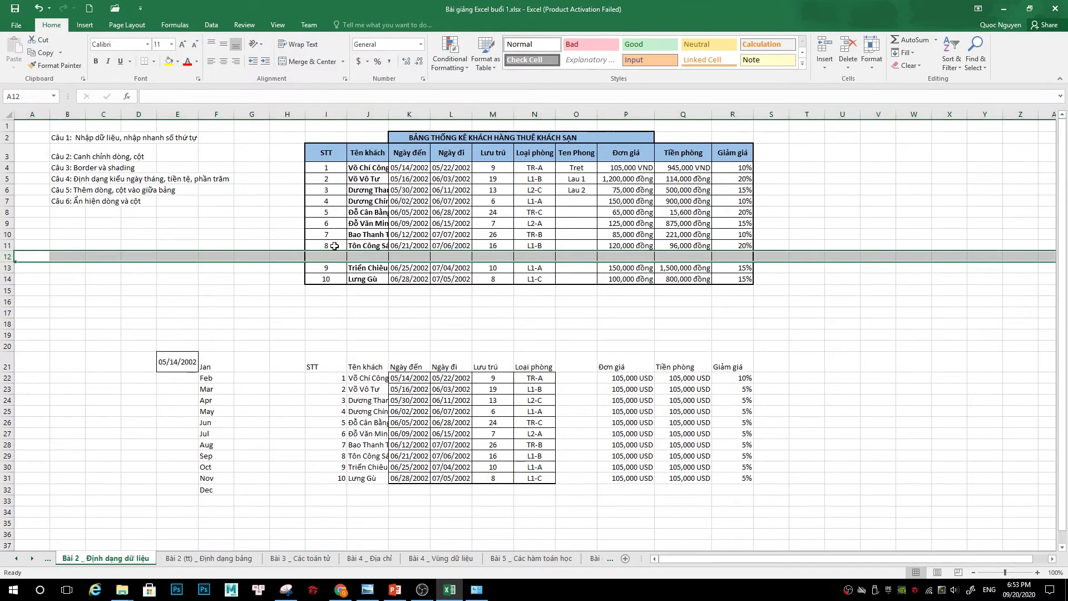
# Undo the blank row insert, then insert and undo an extra column at P
pyautogui.hotkey('ctrl', 'z')
pyautogui.click(614, 114)
pyautogui.rightClick(615, 114)
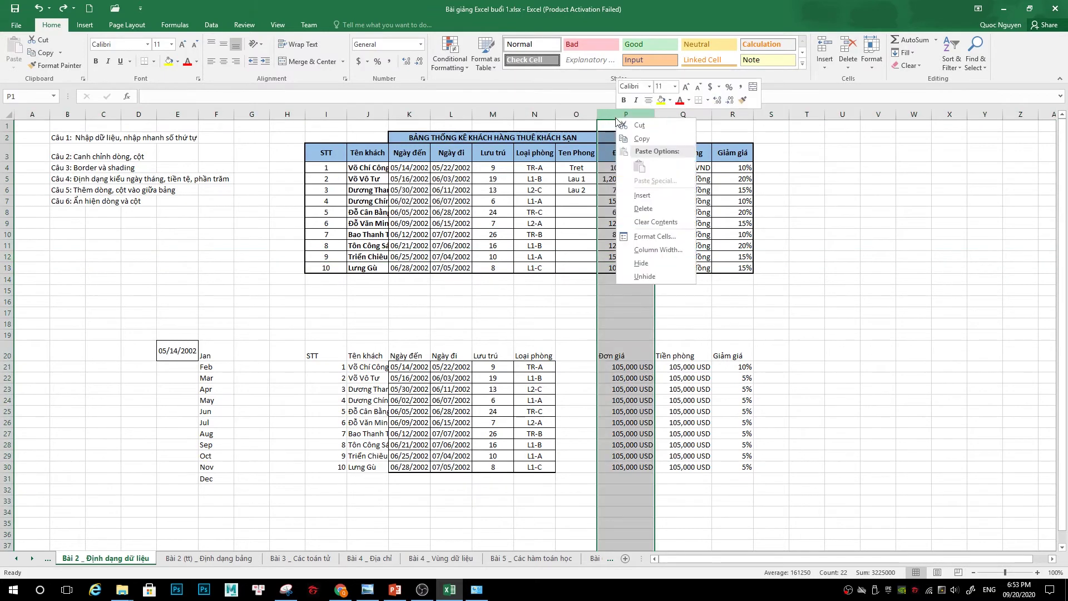
pyautogui.click(624, 197)
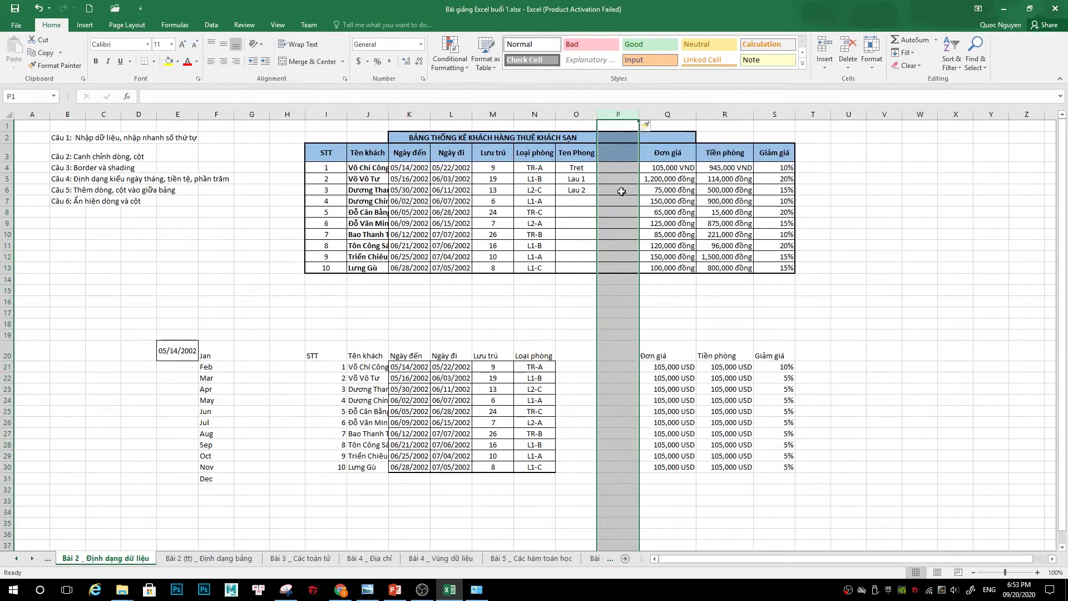
pyautogui.hotkey('ctrl', 'z')
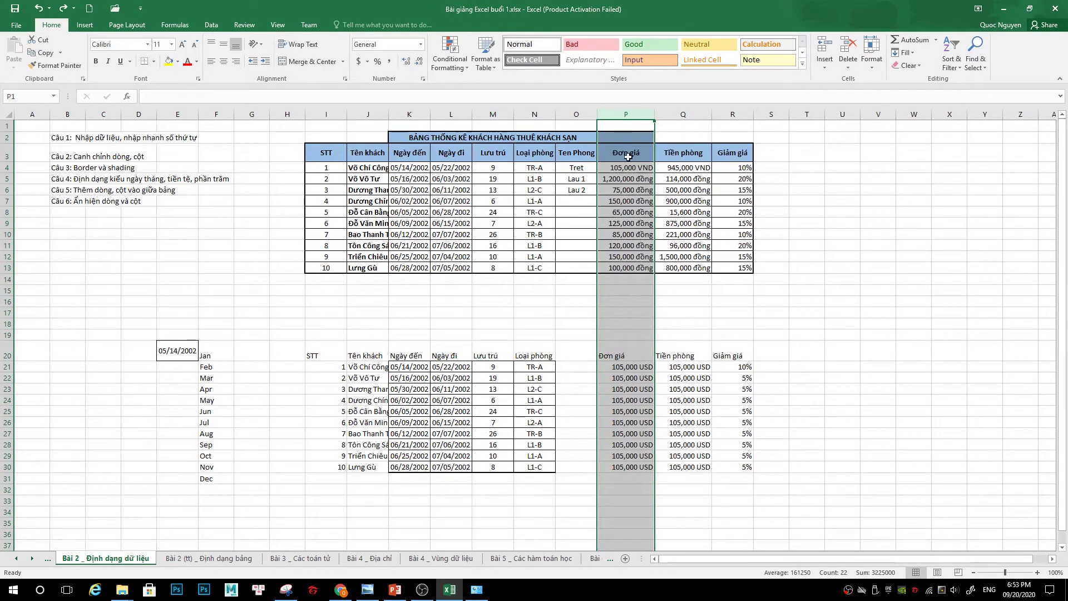
# Hide the Ten Phong column O, then unhide it from columns N:P
pyautogui.click(576, 113)
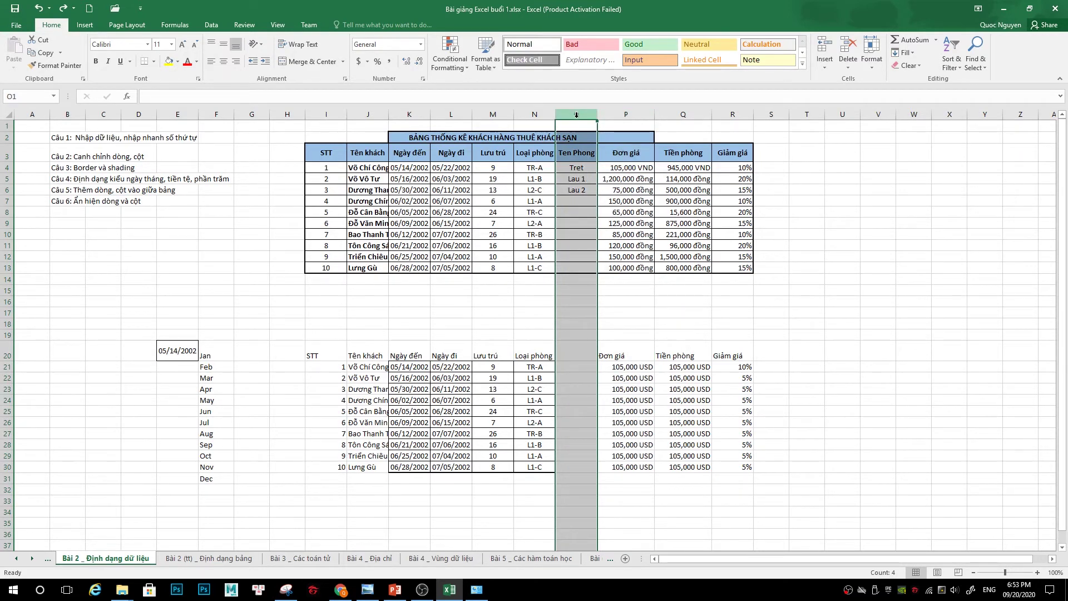
pyautogui.rightClick(573, 115)
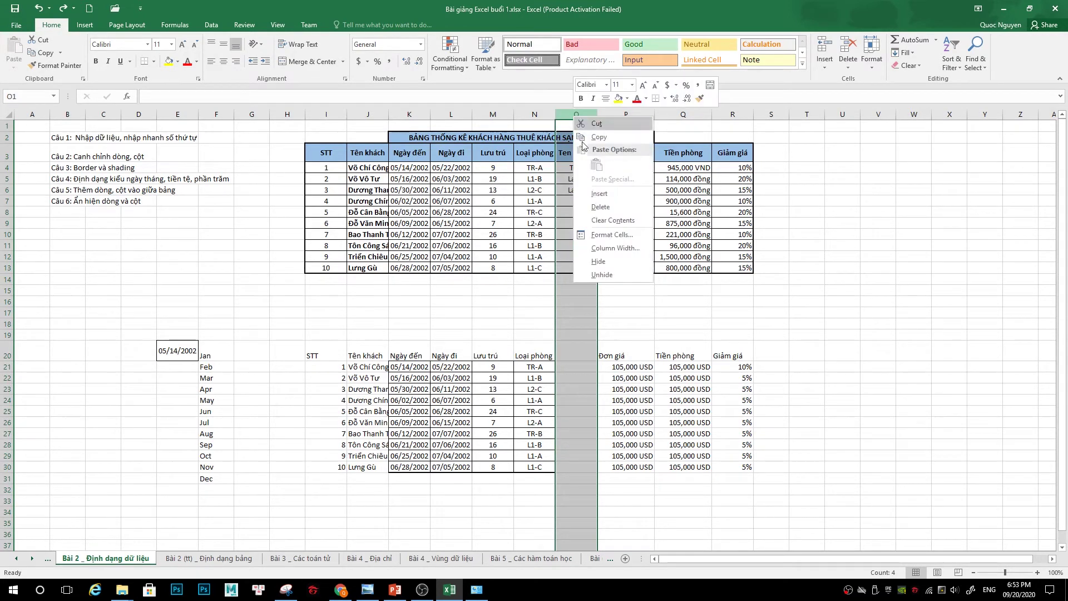
pyautogui.click(600, 261)
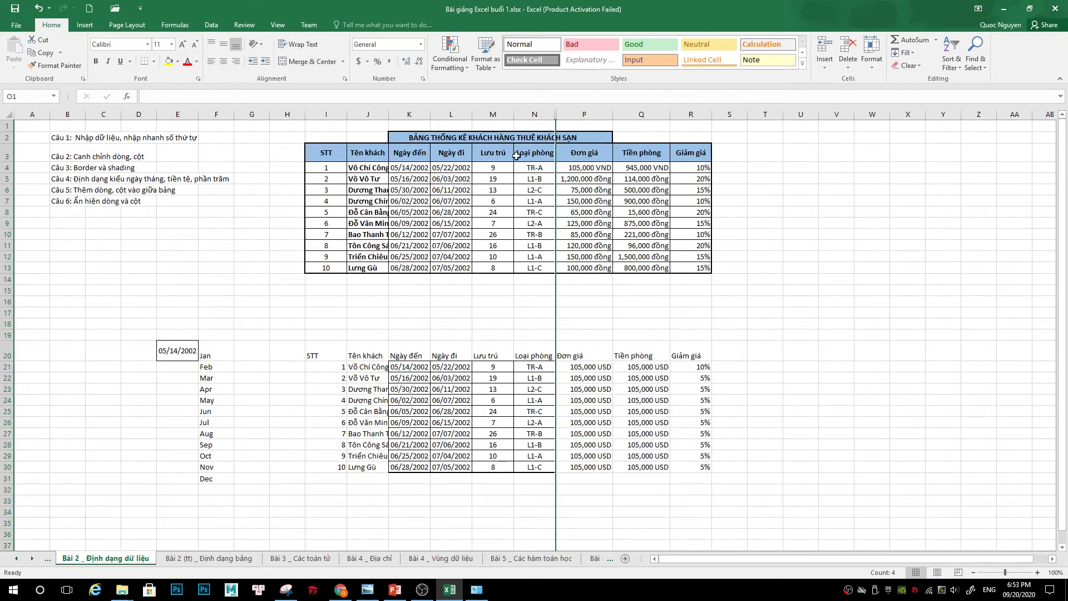
pyautogui.moveTo(548, 115); pyautogui.dragTo(568, 155)
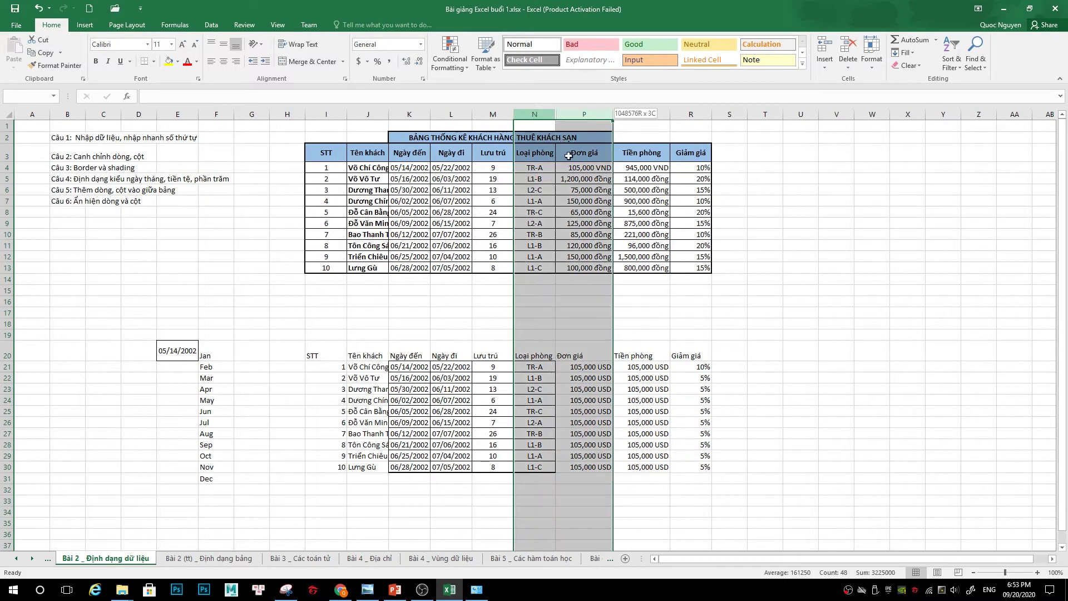
pyautogui.rightClick(563, 115)
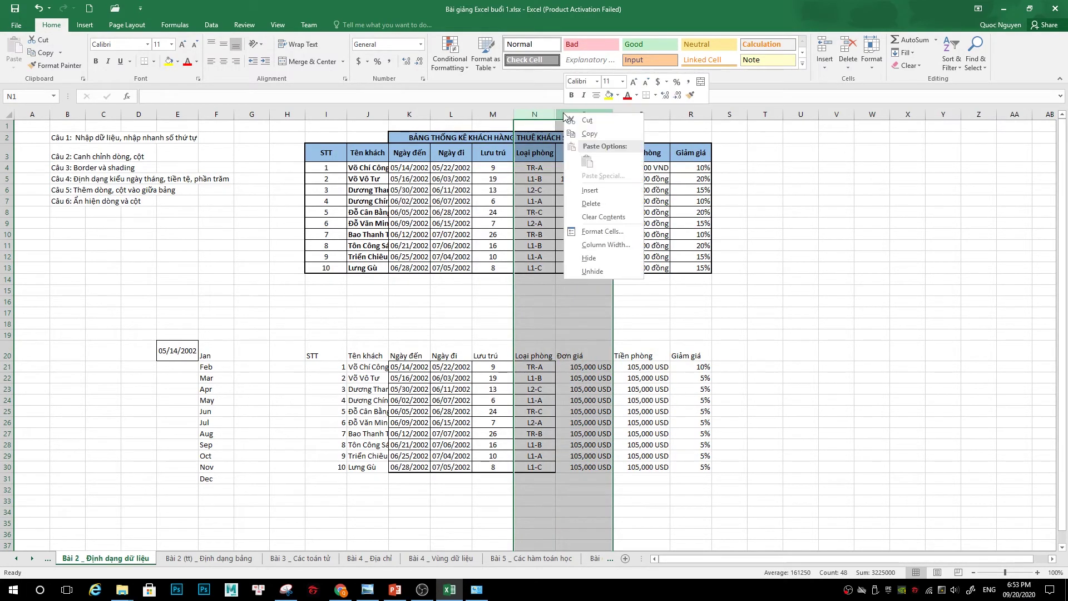
pyautogui.click(592, 271)
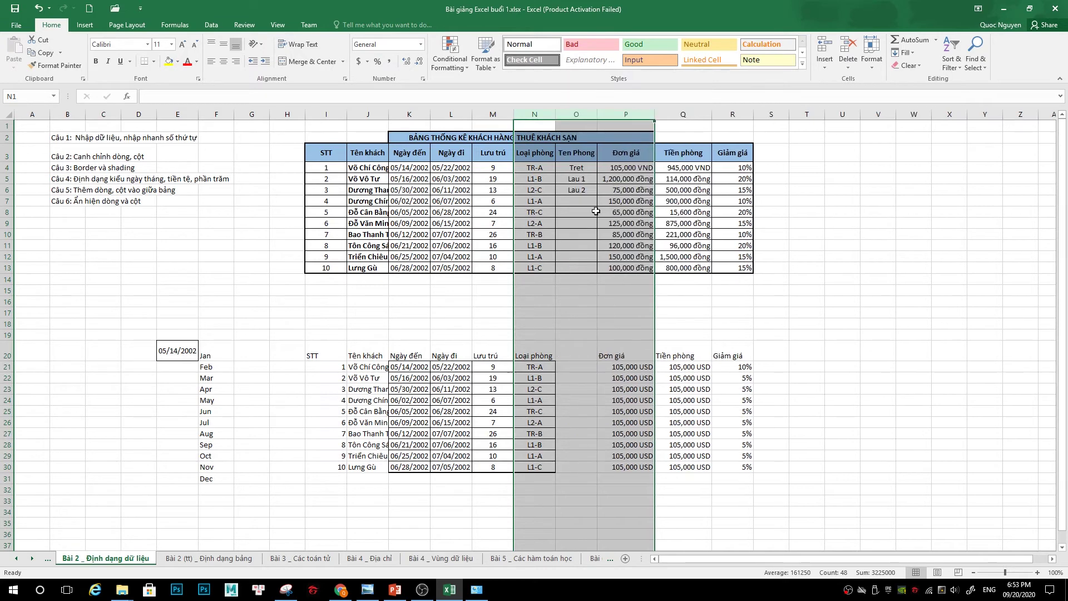
pyautogui.click(580, 198)
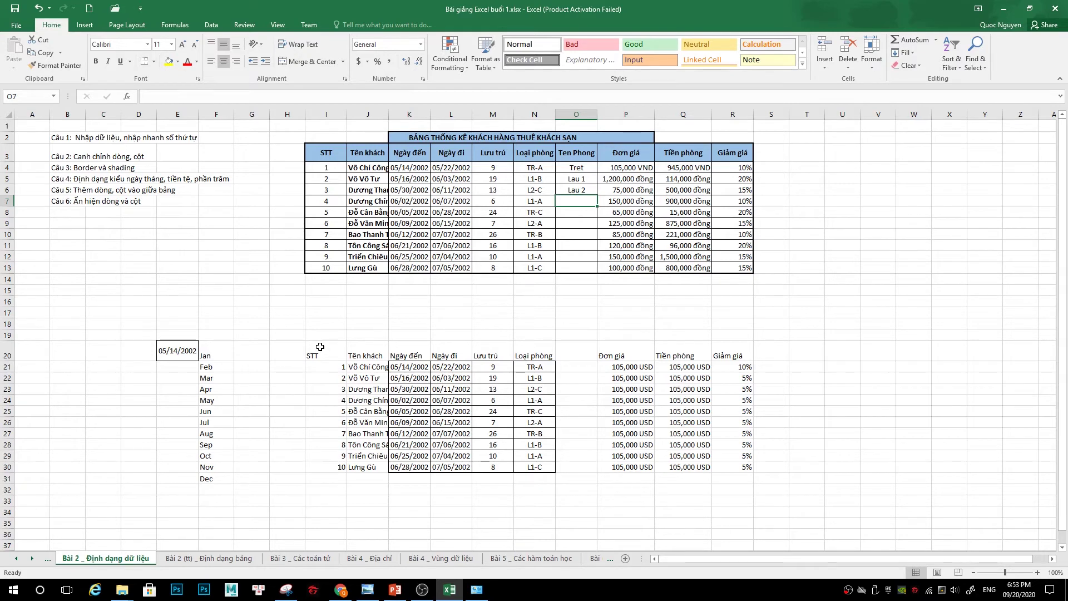
# Give I20:R30 All Borders plus a Thick Outside Border
pyautogui.moveTo(322, 347); pyautogui.dragTo(728, 467)
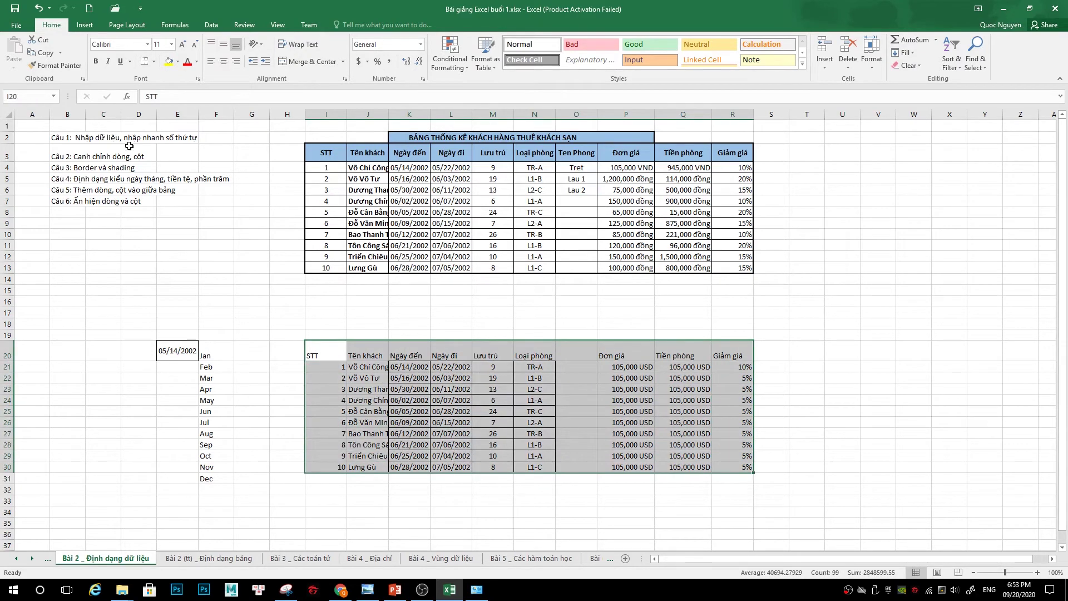
pyautogui.click(154, 61)
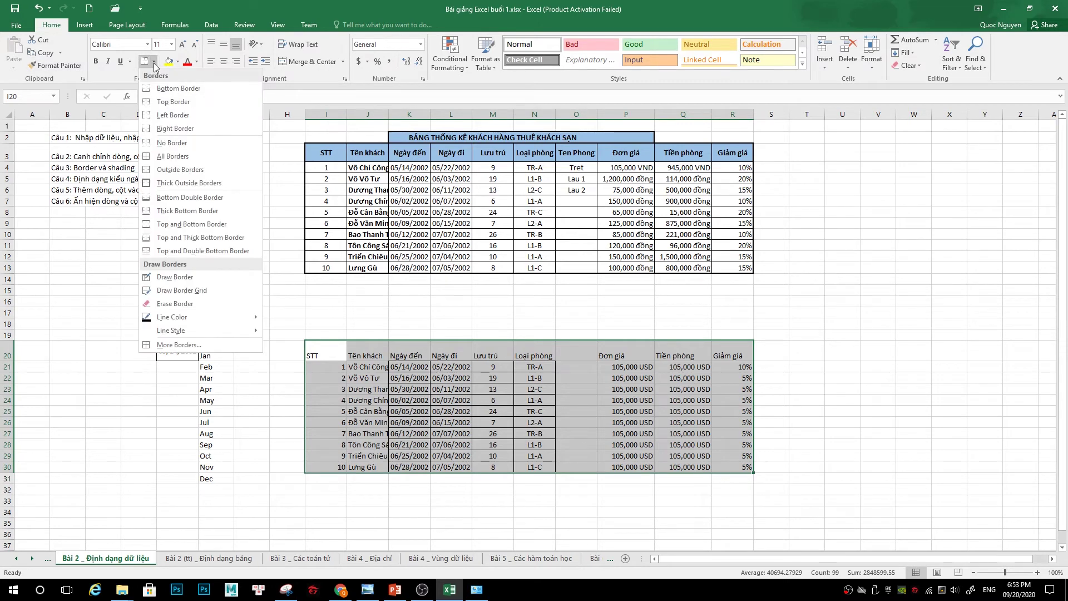
pyautogui.click(164, 157)
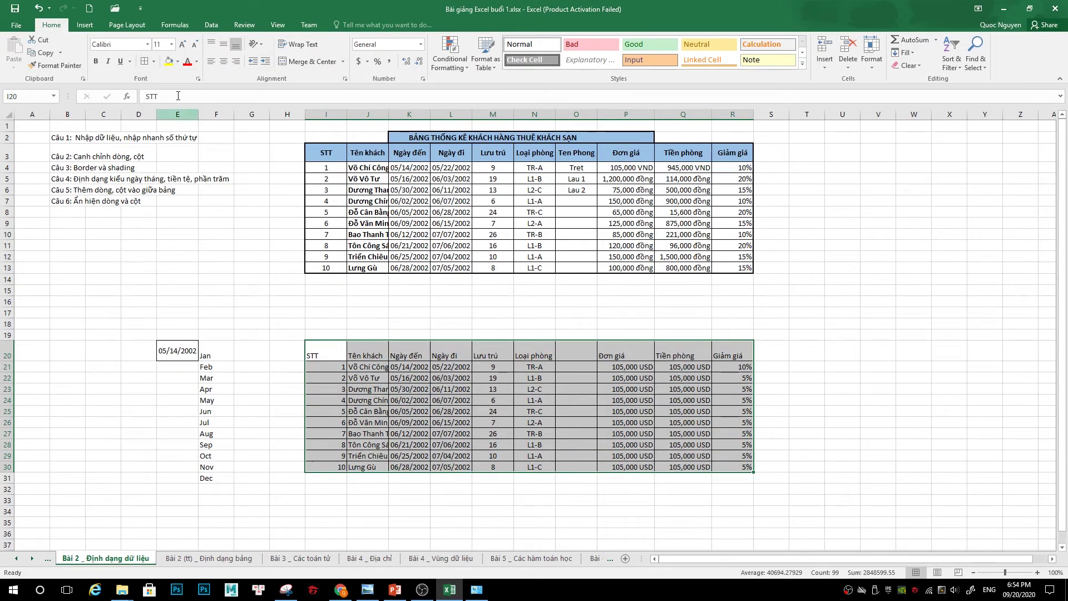
pyautogui.click(154, 62)
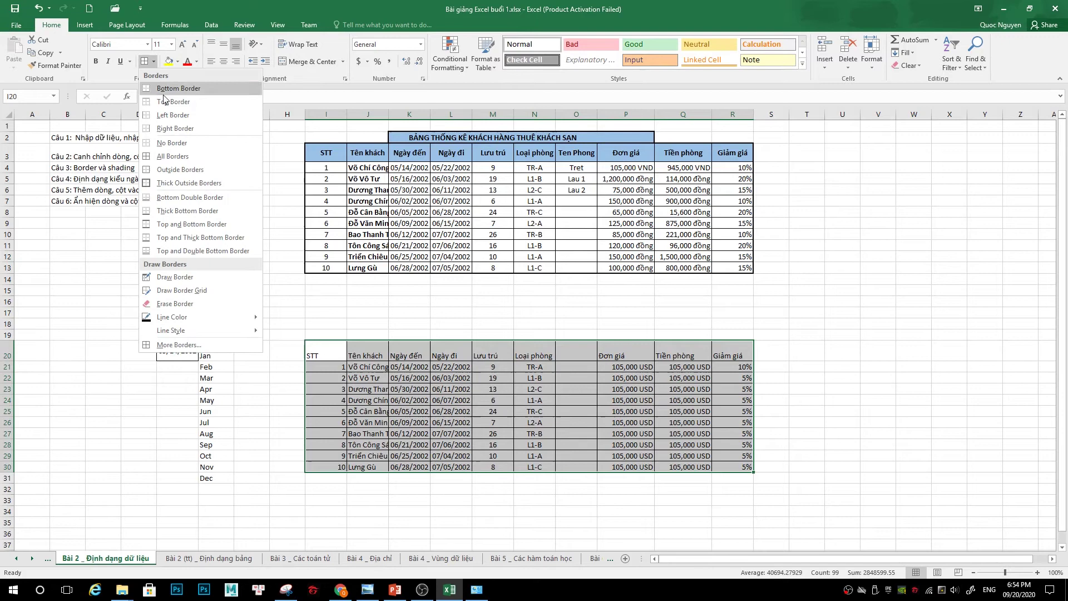
pyautogui.click(165, 183)
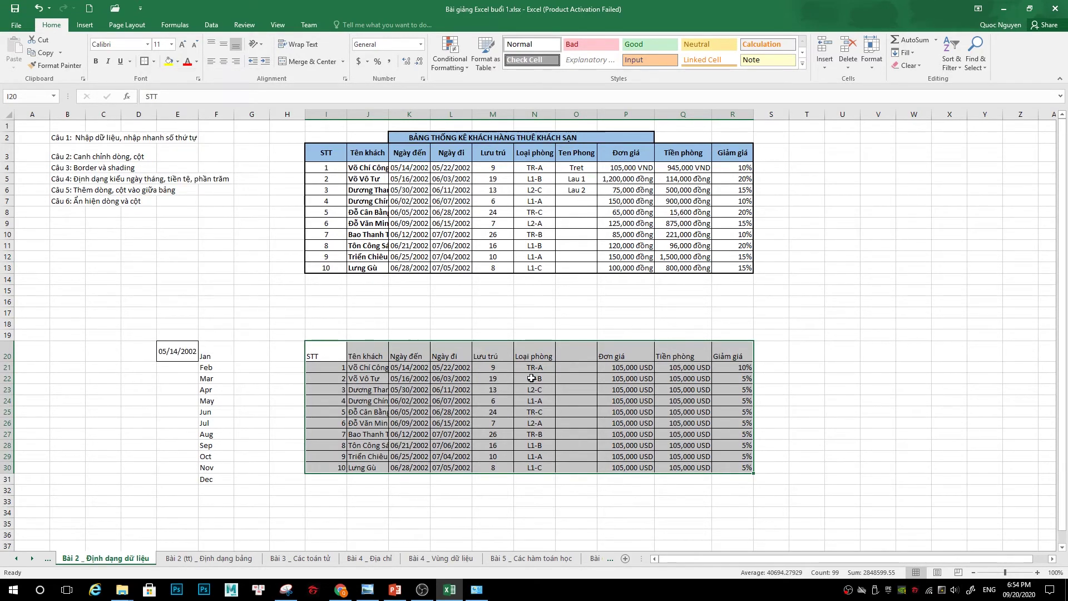
pyautogui.click(688, 500)
# Fill the header row I20:R20 with a light pink colour
pyautogui.moveTo(345, 356); pyautogui.dragTo(724, 355)
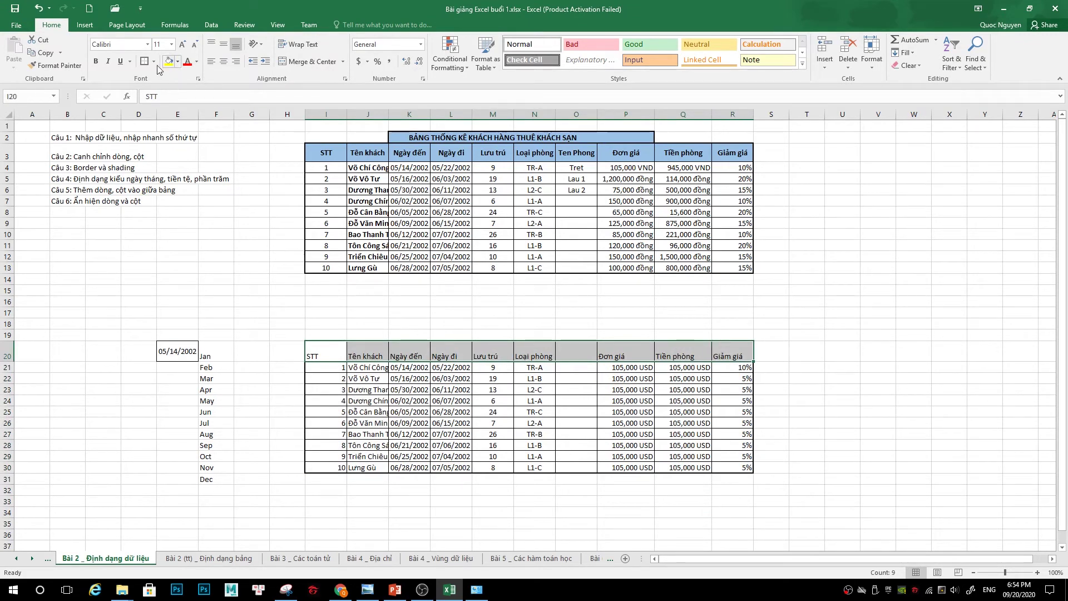
pyautogui.click(450, 401)
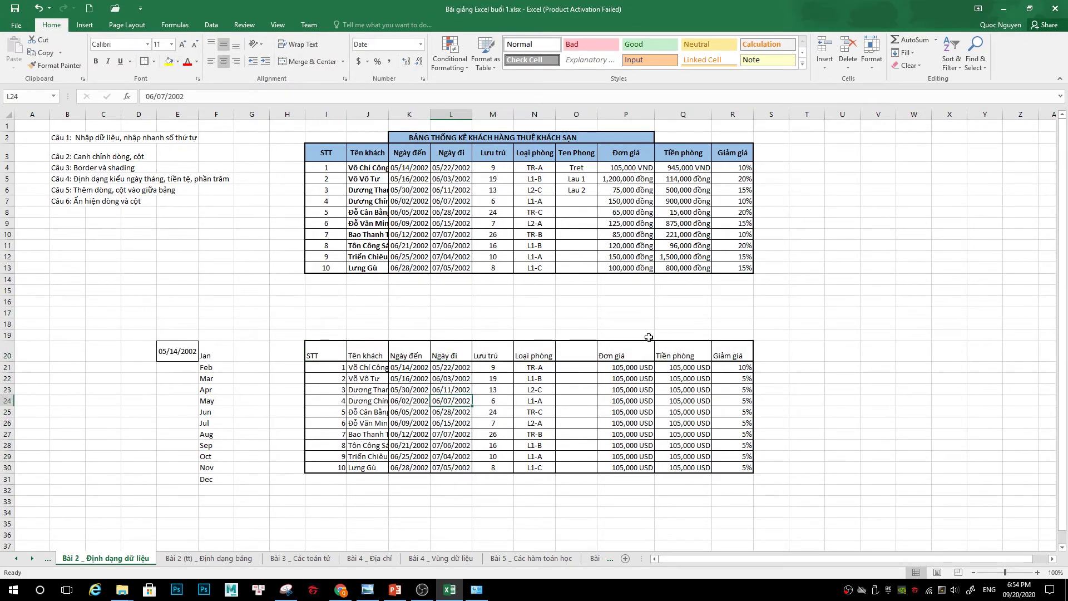
pyautogui.scroll(-1, 336, 347)
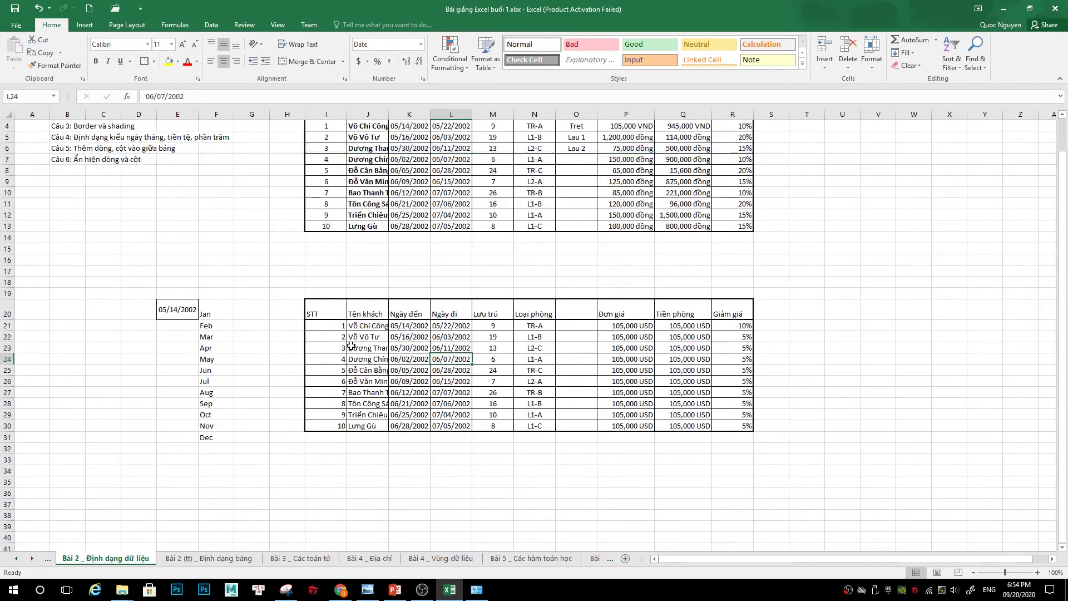
pyautogui.scroll(1, 350, 341)
pyautogui.moveTo(333, 353); pyautogui.dragTo(719, 345)
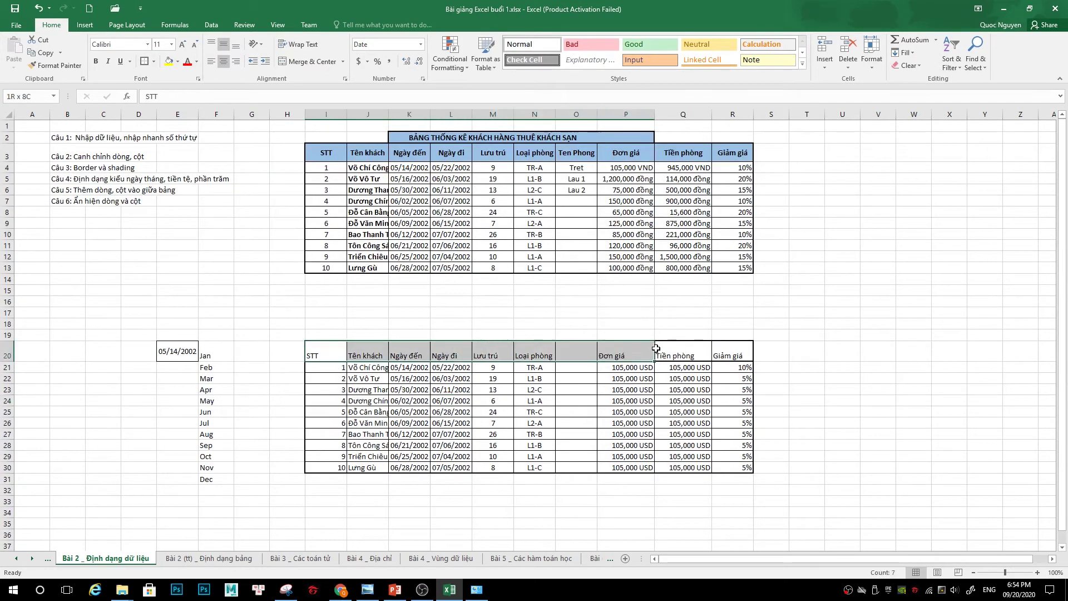
pyautogui.click(168, 62)
pyautogui.click(178, 65)
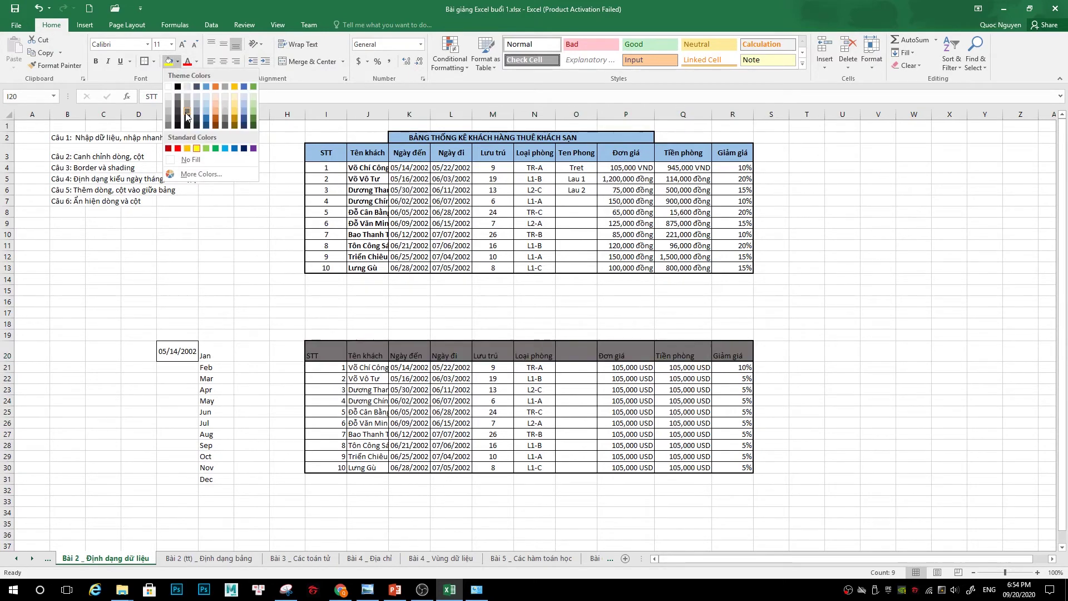
pyautogui.click(215, 95)
pyautogui.click(563, 468)
pyautogui.scroll(-1, 476, 425)
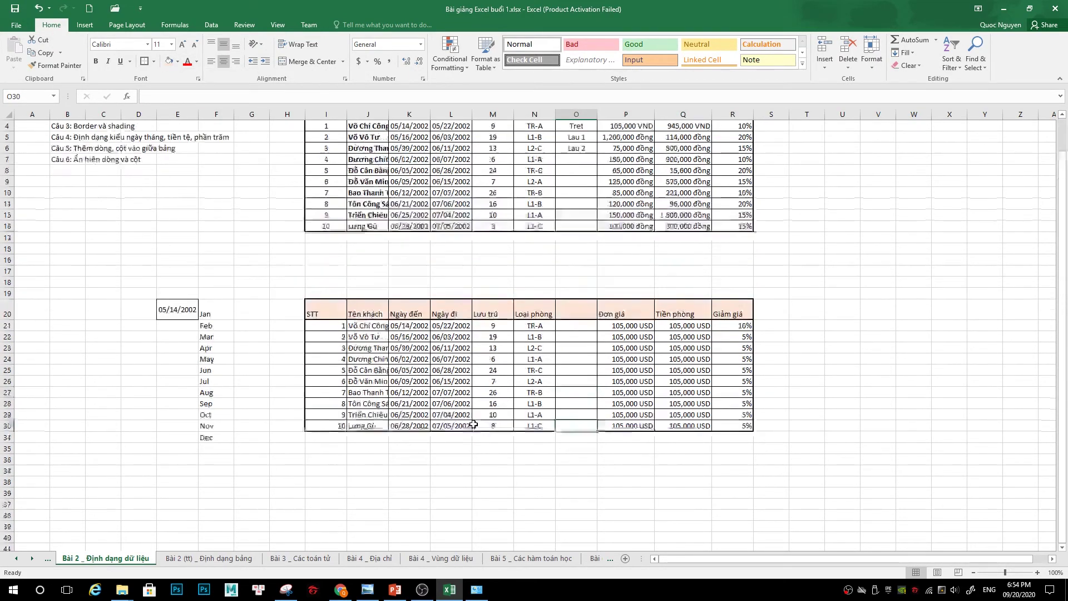
pyautogui.scroll(1, 474, 424)
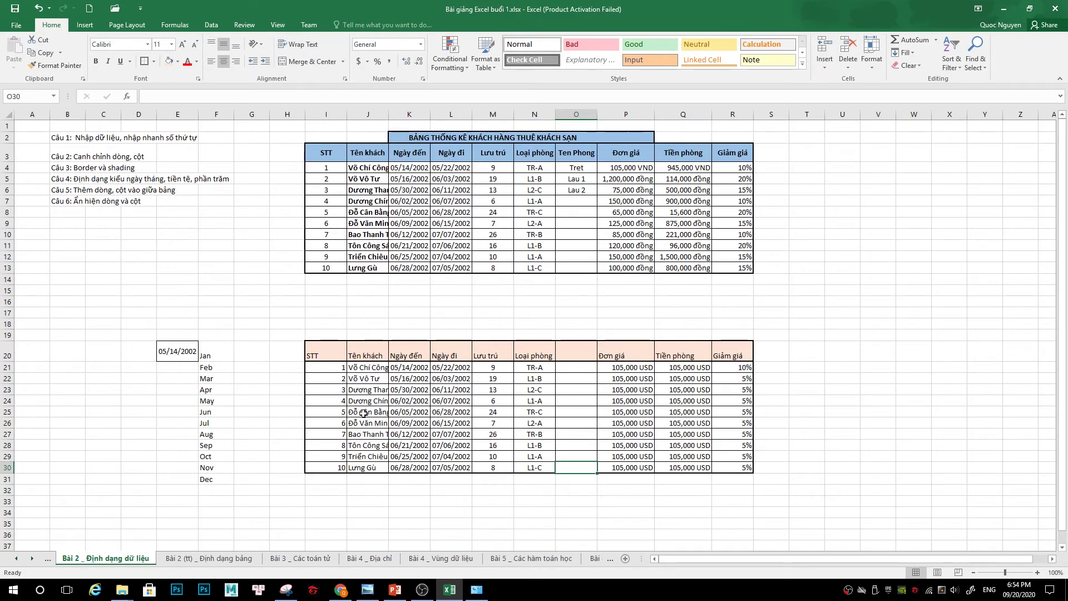
pyautogui.click(277, 25)
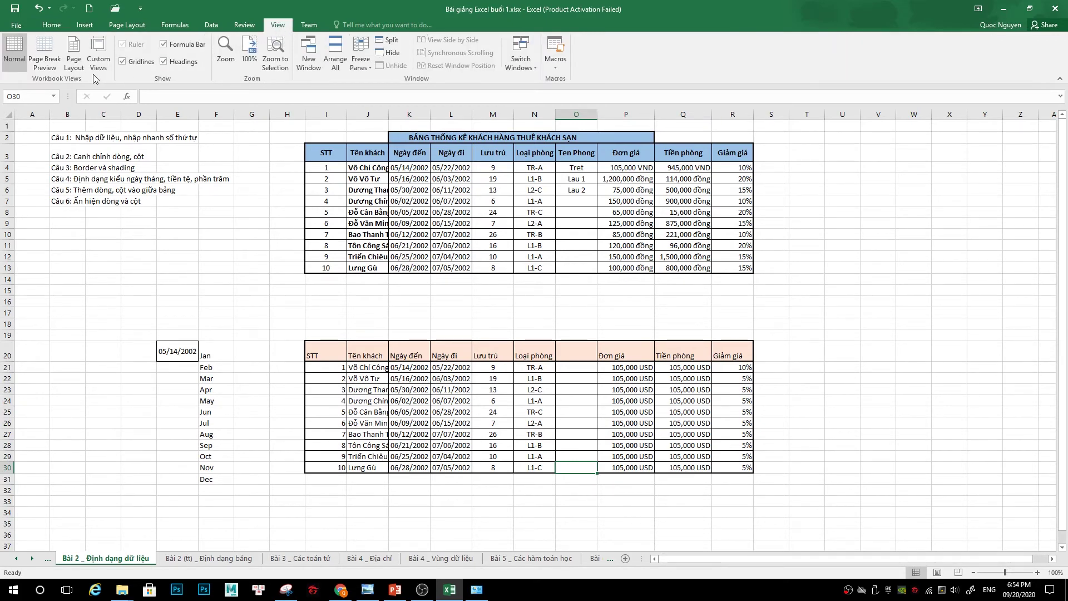
pyautogui.click(122, 62)
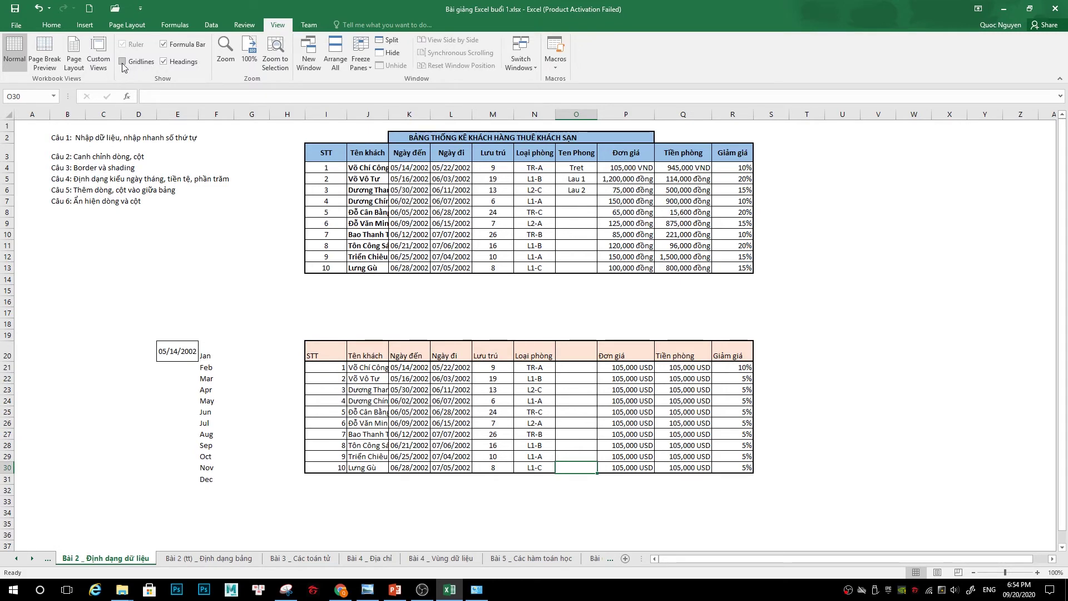
pyautogui.click(123, 66)
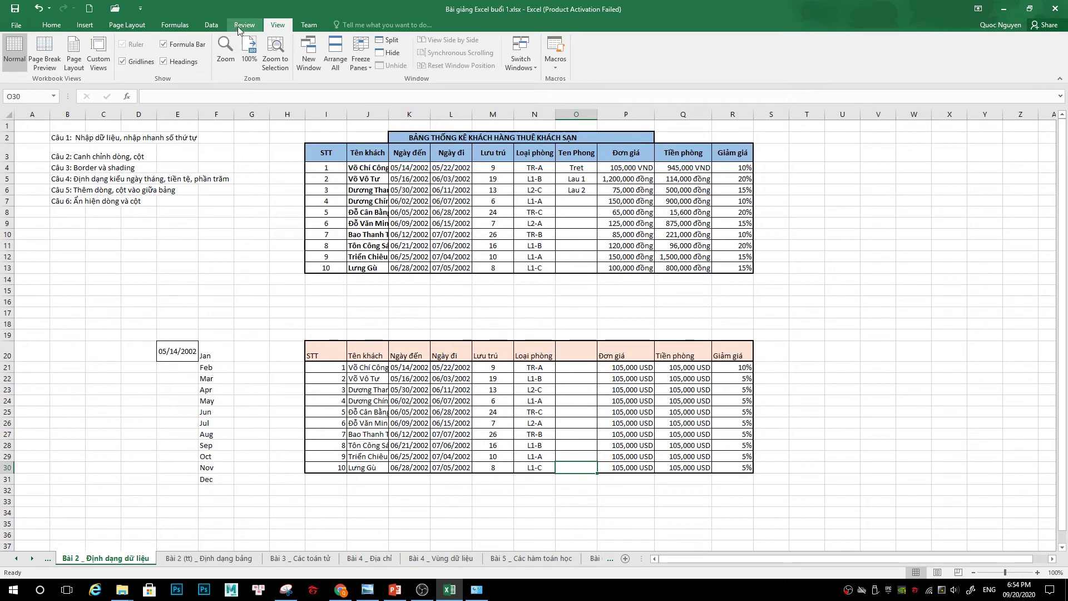
pyautogui.click(53, 26)
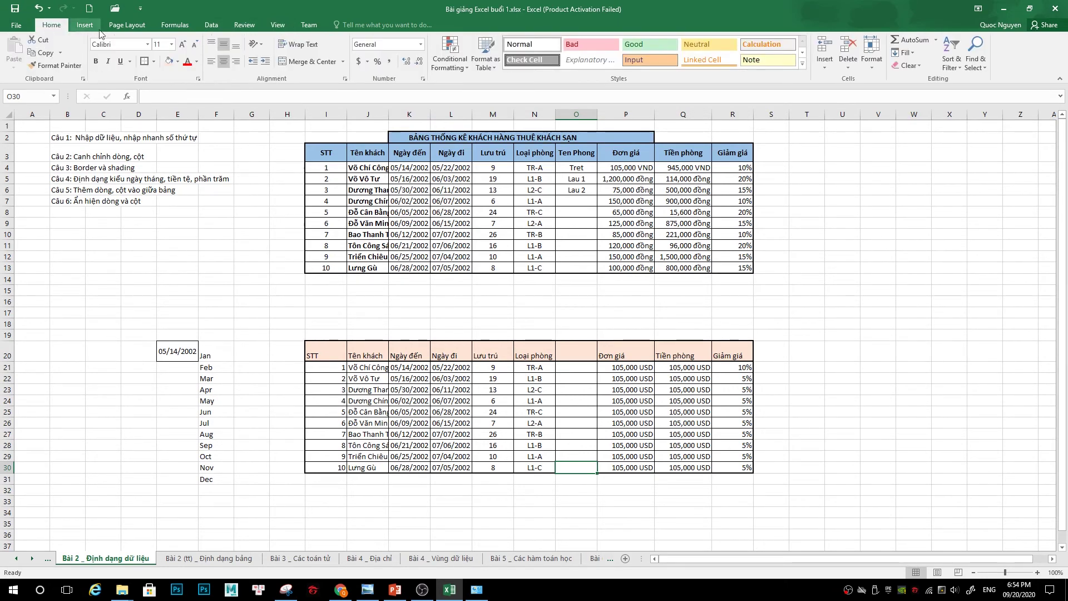
pyautogui.click(586, 329)
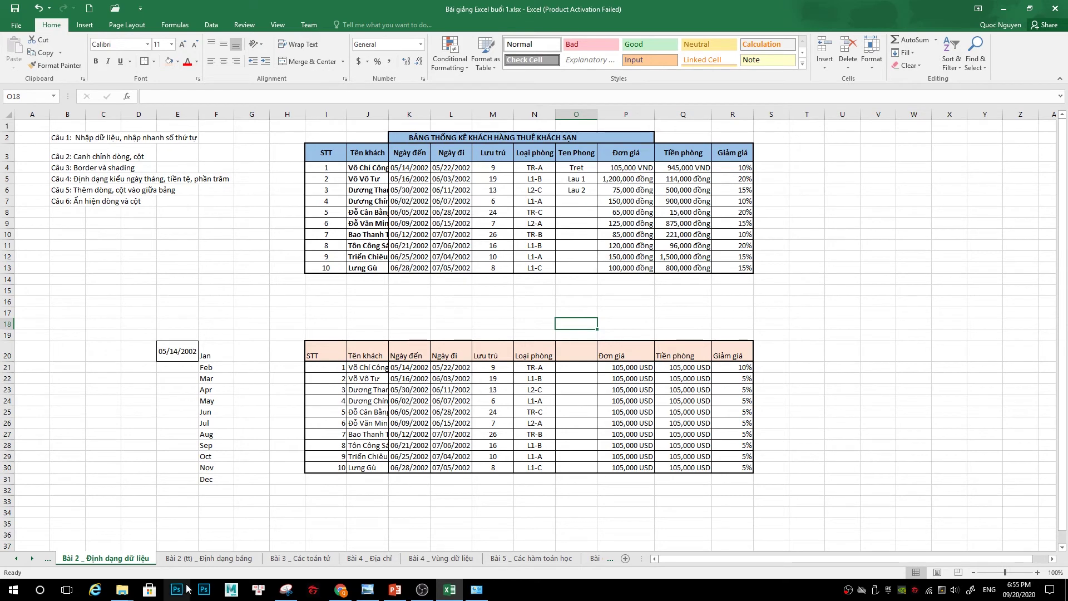
# On sheet Bài 2 (tt) _ Định dạng bảng, copy the title from E6 into H13
pyautogui.click(195, 558)
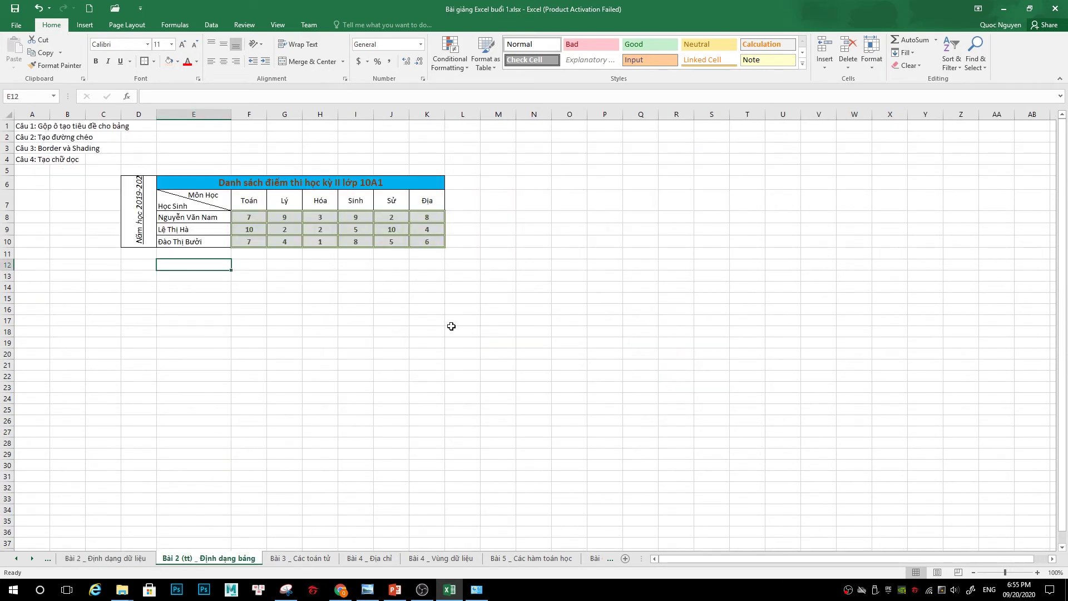
pyautogui.click(293, 188)
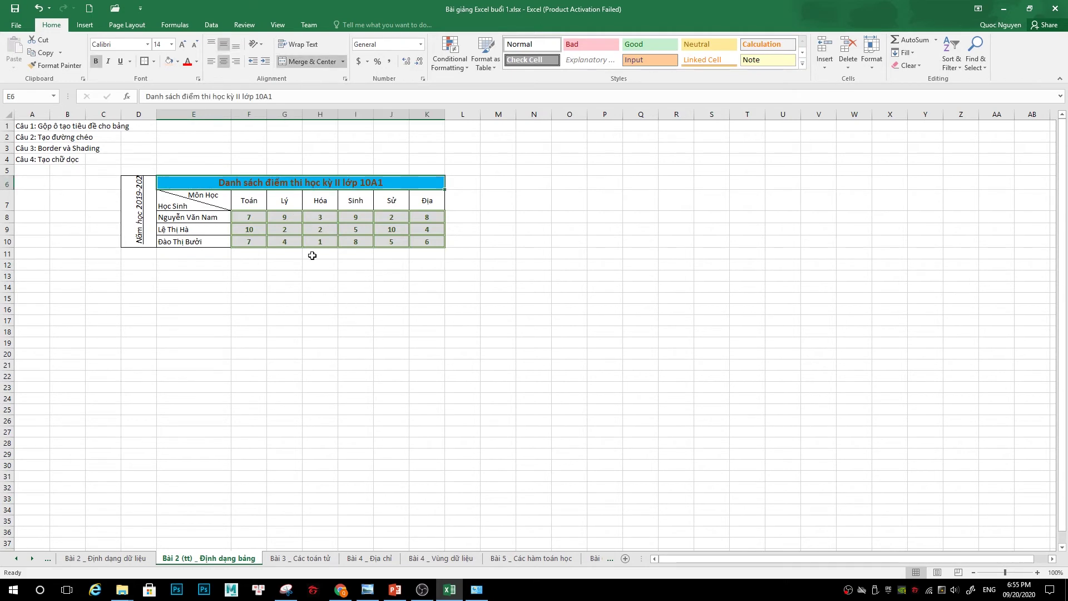
pyautogui.hotkey('ctrl', 'c')
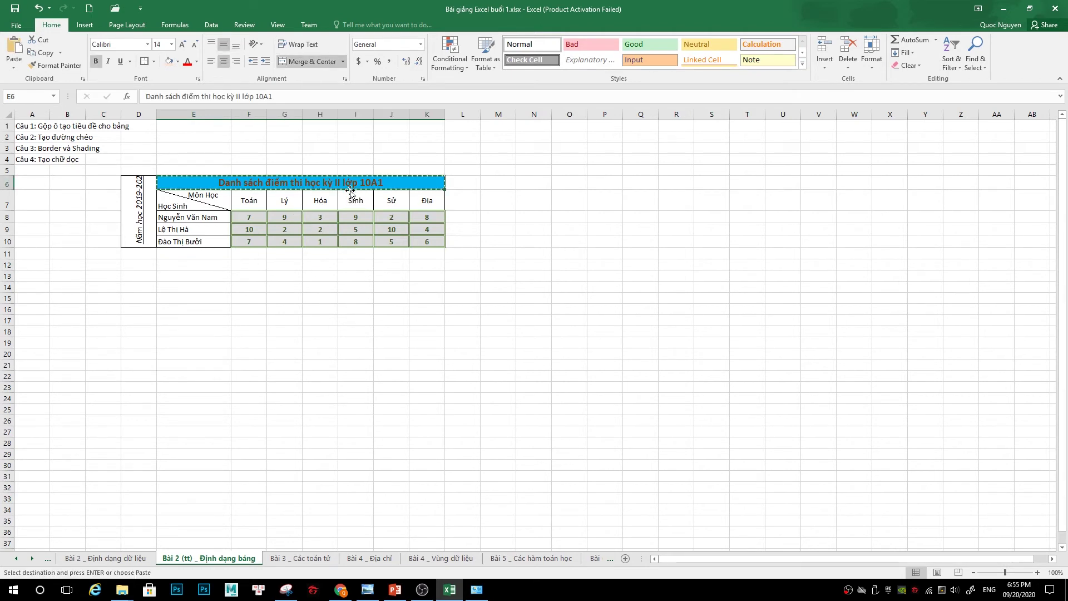
pyautogui.click(312, 277)
pyautogui.hotkey('ctrl', 'v')
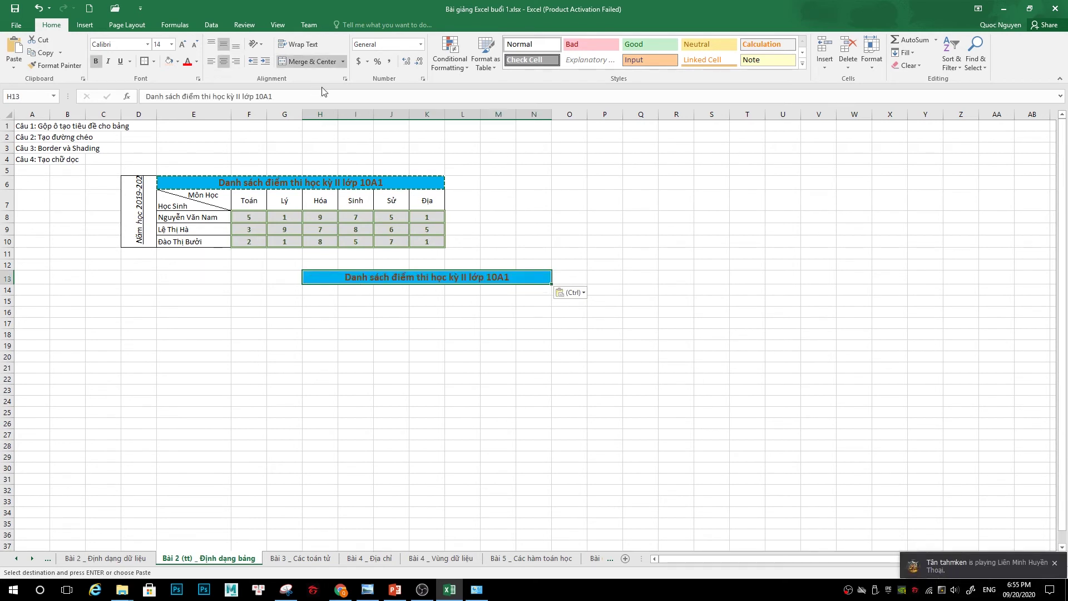
# Merge and centre the pasted title across H13:N13
pyautogui.click(308, 60)
pyautogui.click(488, 354)
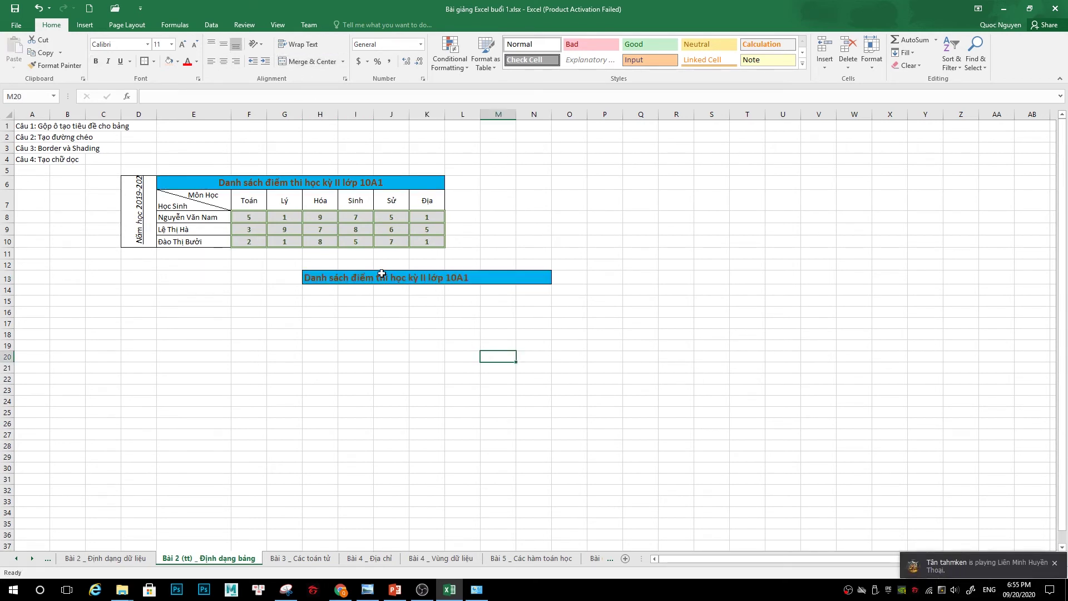
pyautogui.click(381, 275)
pyautogui.click(328, 279)
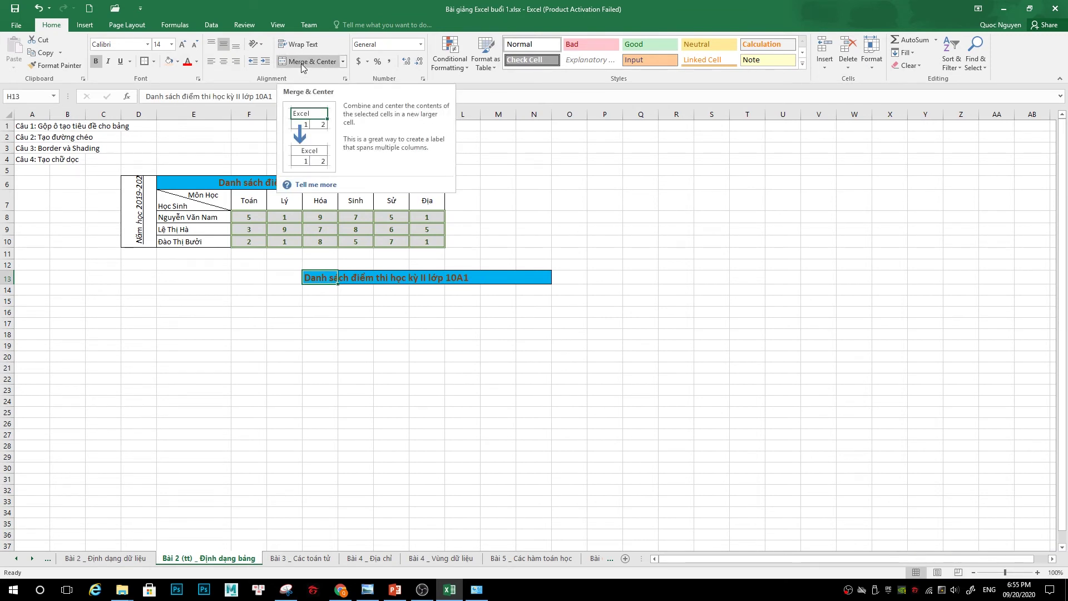
pyautogui.moveTo(324, 281); pyautogui.dragTo(523, 279)
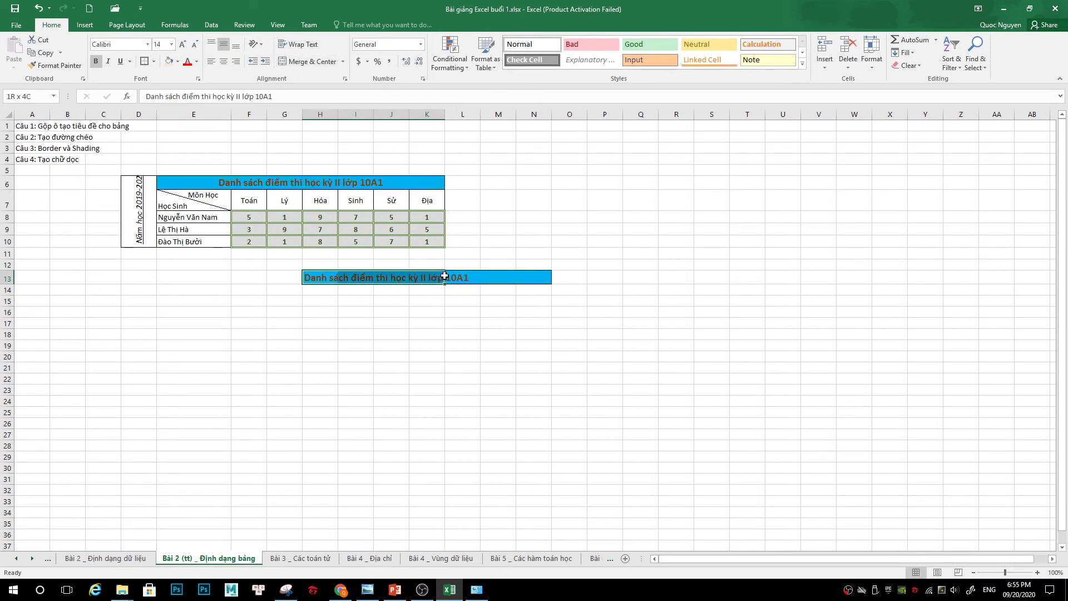
pyautogui.click(287, 62)
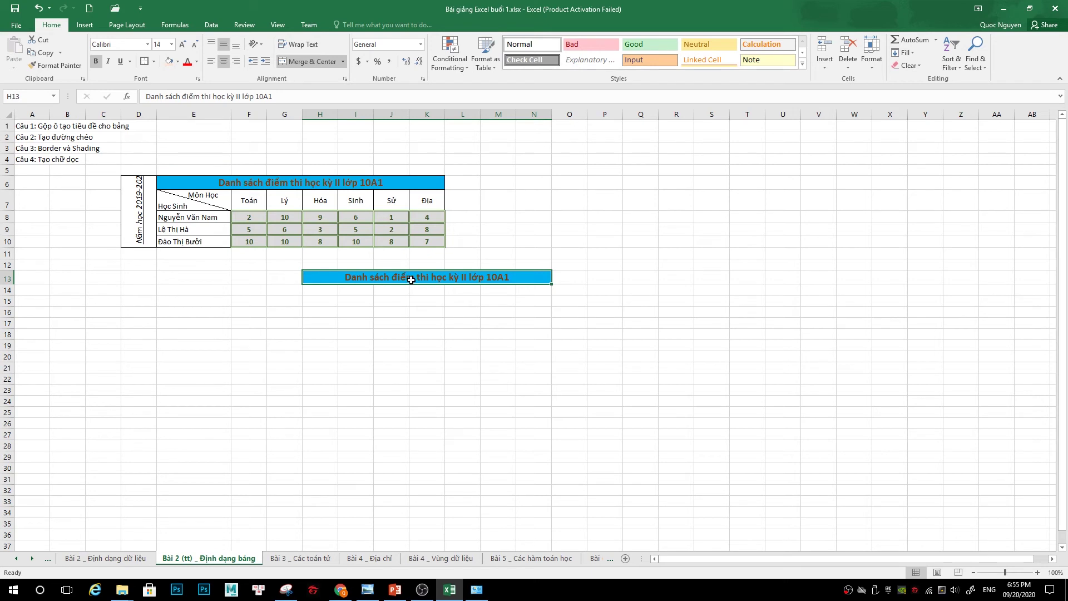
pyautogui.click(307, 61)
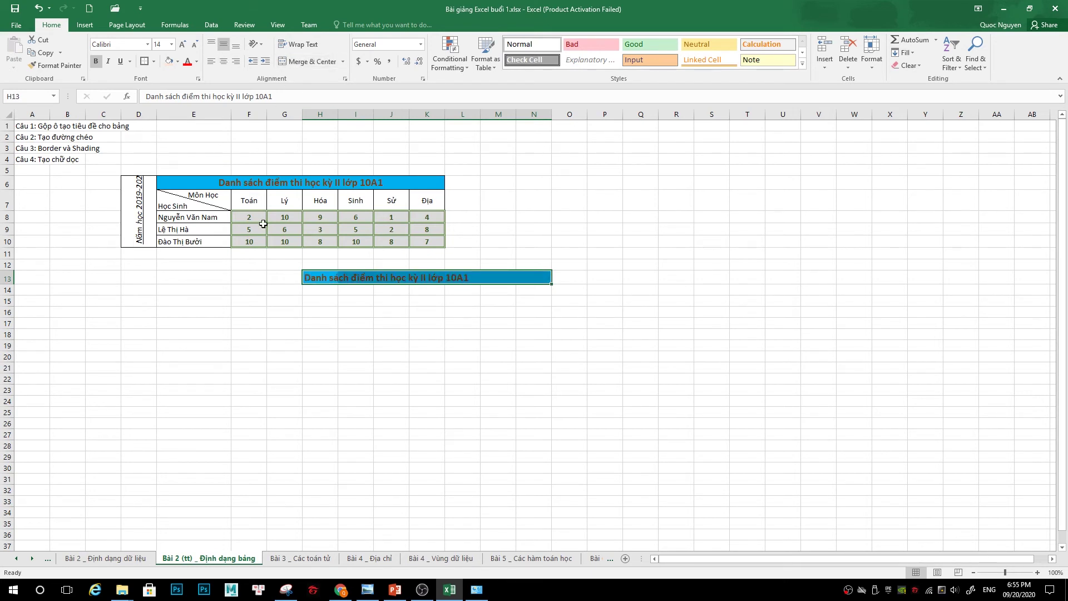
pyautogui.click(315, 277)
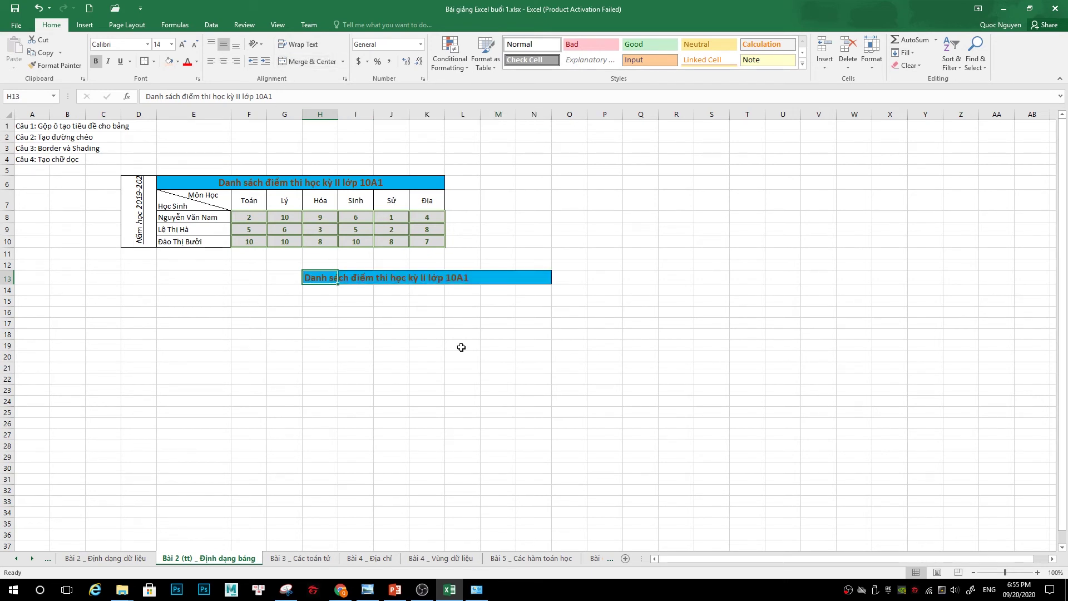
pyautogui.moveTo(328, 277); pyautogui.dragTo(534, 277)
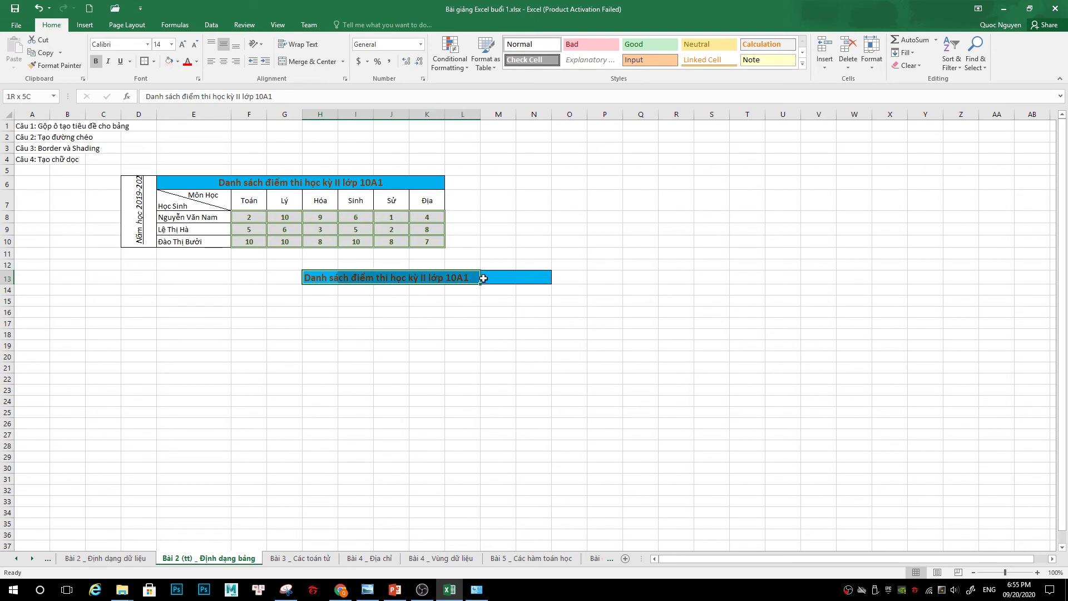
pyautogui.click(307, 61)
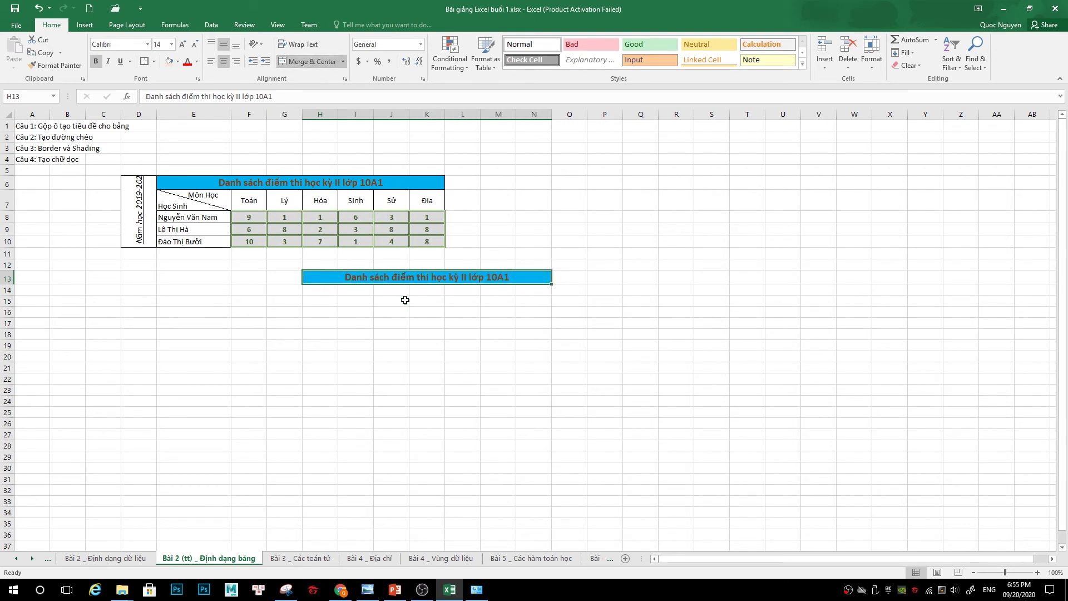
# Merge G14:G19 into one tall cell and type the label 'Nam hoc 2020' in it
pyautogui.moveTo(284, 290); pyautogui.dragTo(283, 345)
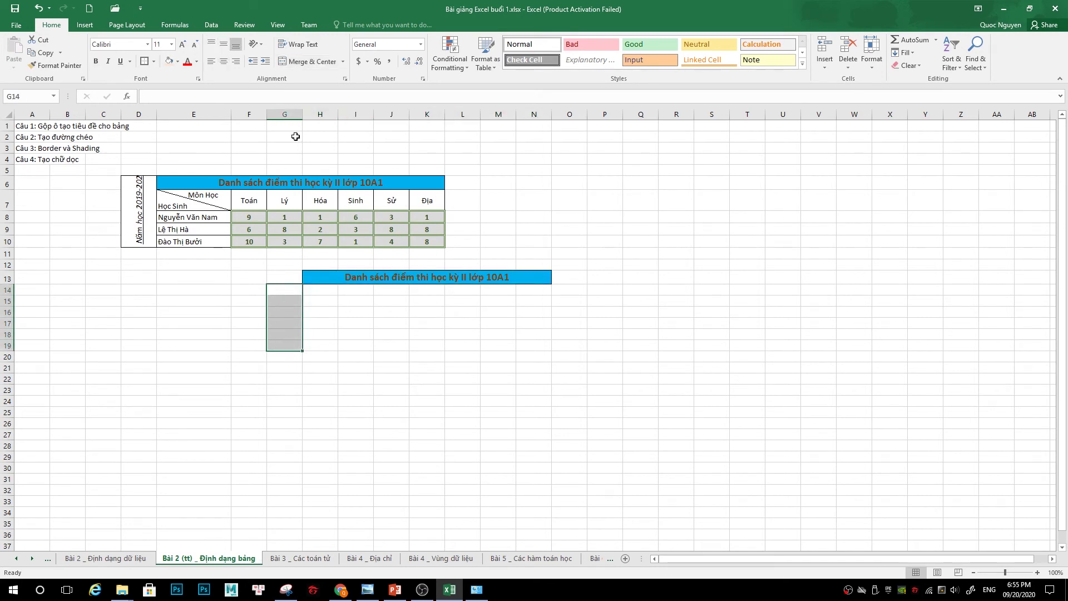
pyautogui.click(289, 61)
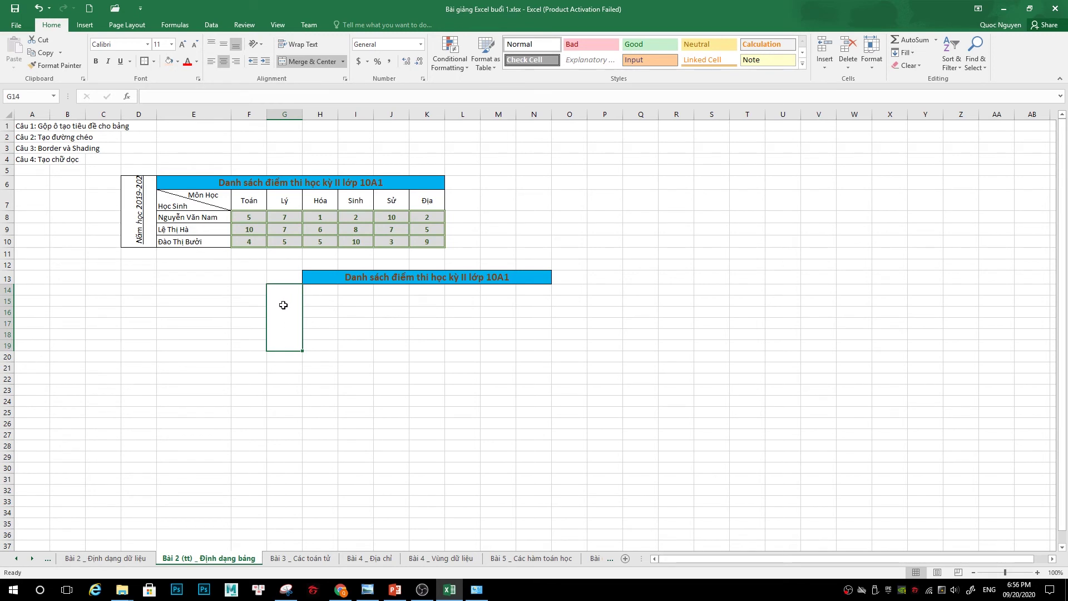
pyautogui.write('Nawm')
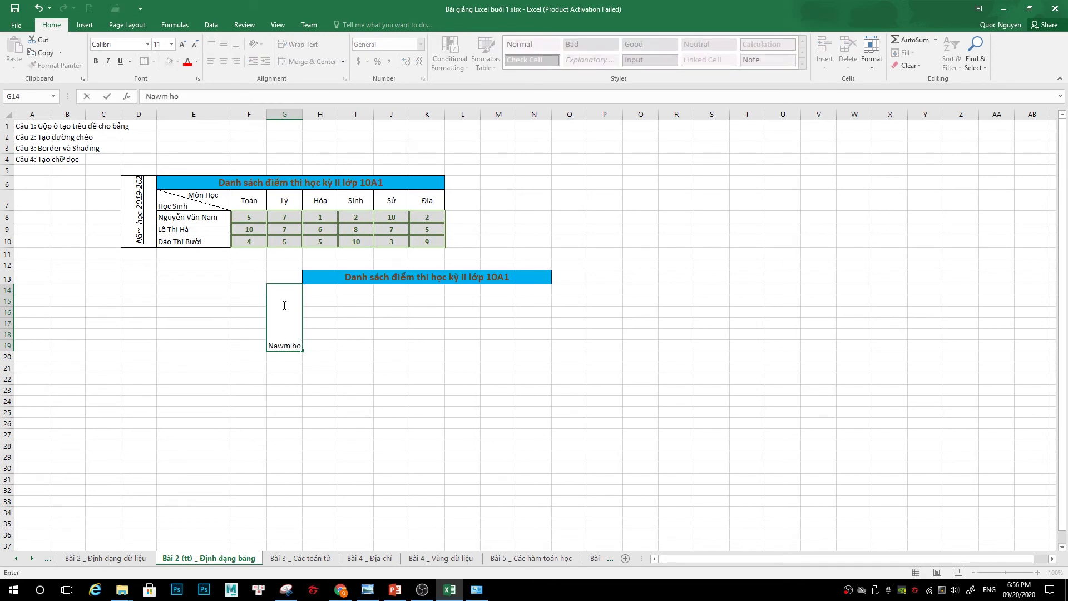
pyautogui.write(' h')
pyautogui.write('oc 2020')
# Rotate the 'Nam hoc 2020' label to read upward and heighten row 13 to 31.50
pyautogui.hotkey('ctrl', 'Return')
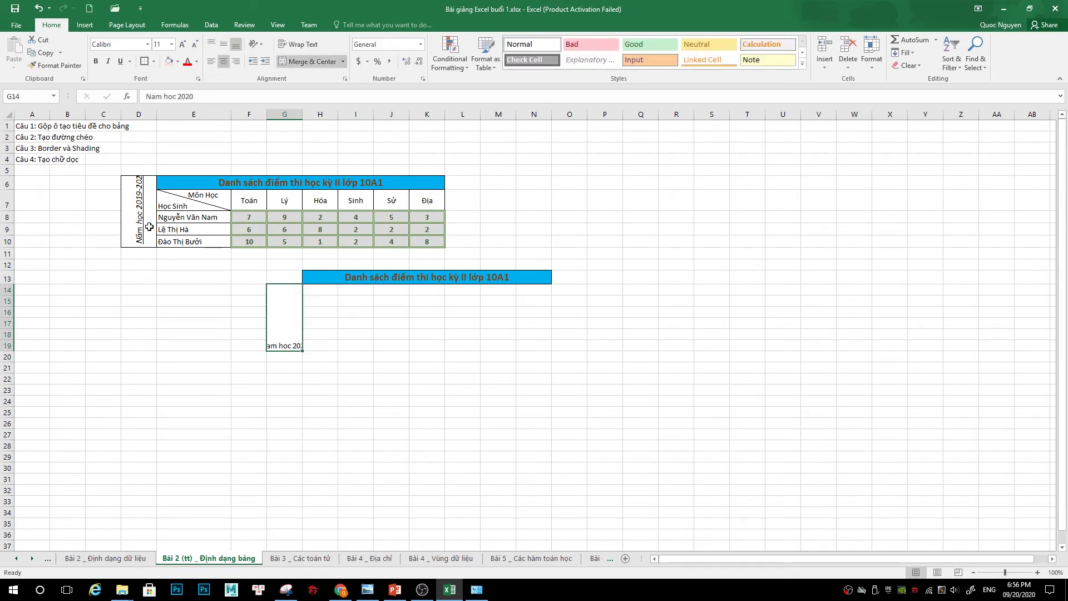
pyautogui.click(261, 48)
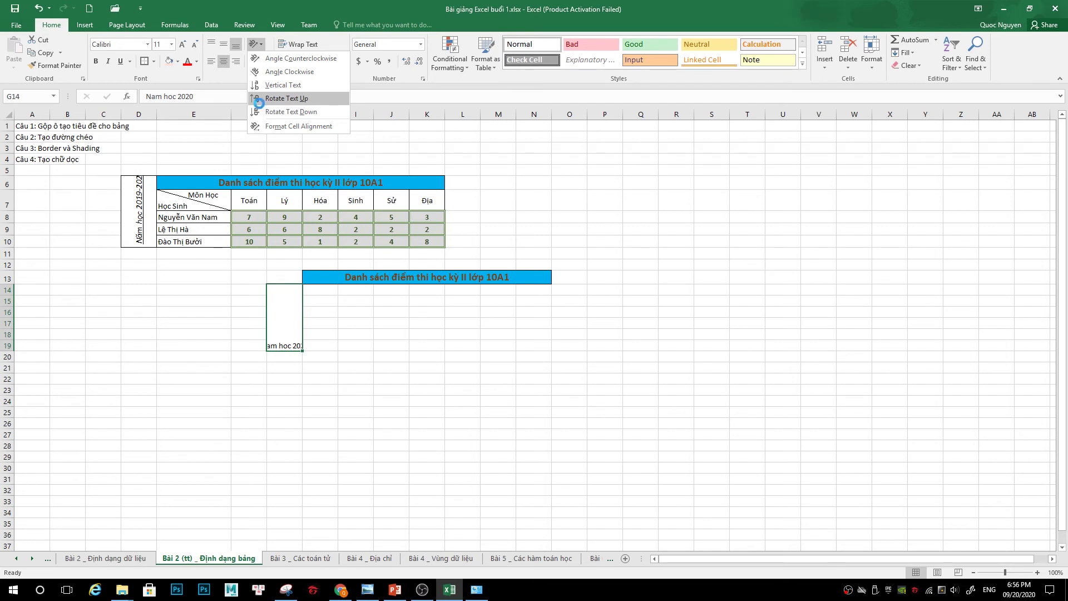
pyautogui.click(261, 98)
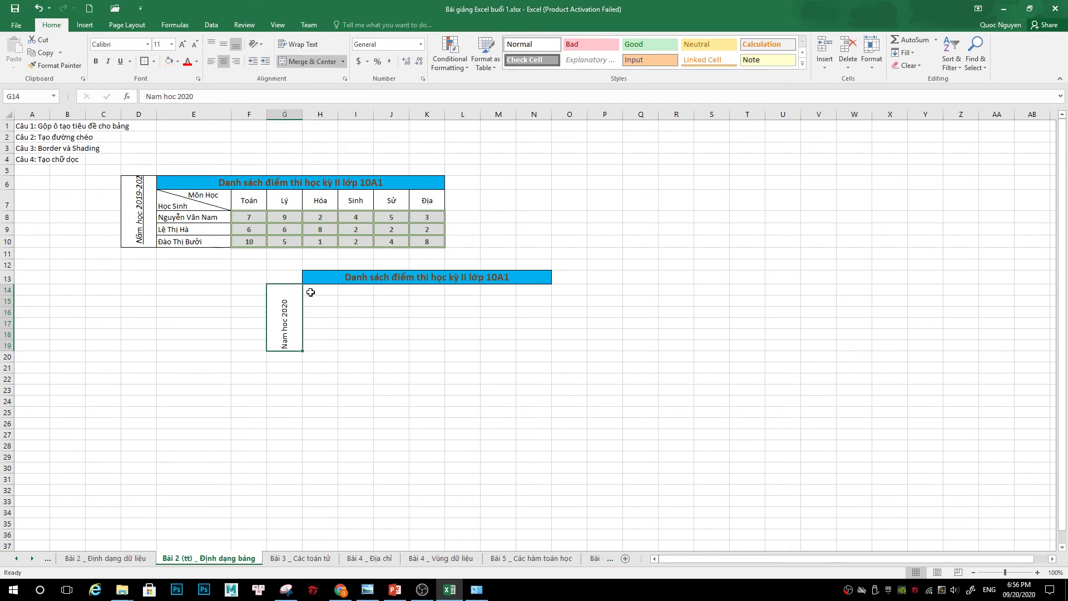
pyautogui.moveTo(8, 285); pyautogui.dragTo(9, 301)
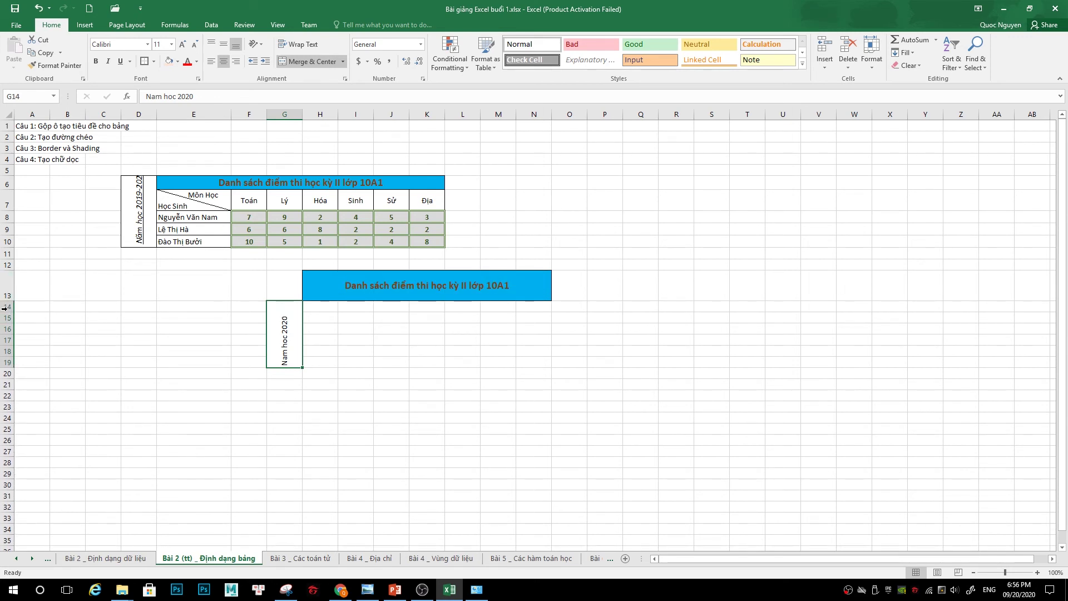
# Heighten row 13 further and give H14:N19 all borders plus a thick outside border
pyautogui.moveTo(5, 308)
pyautogui.mouseDown()
pyautogui.moveTo(12, 328)
pyautogui.moveTo(5, 312)
pyautogui.mouseUp()
pyautogui.click(200, 201)
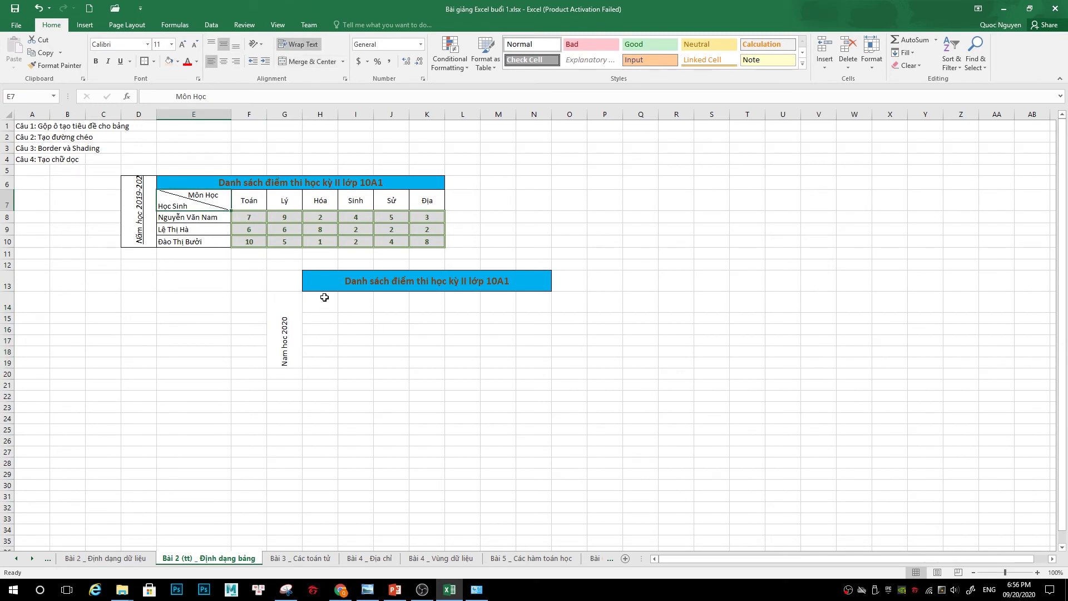
pyautogui.moveTo(323, 307); pyautogui.dragTo(539, 366)
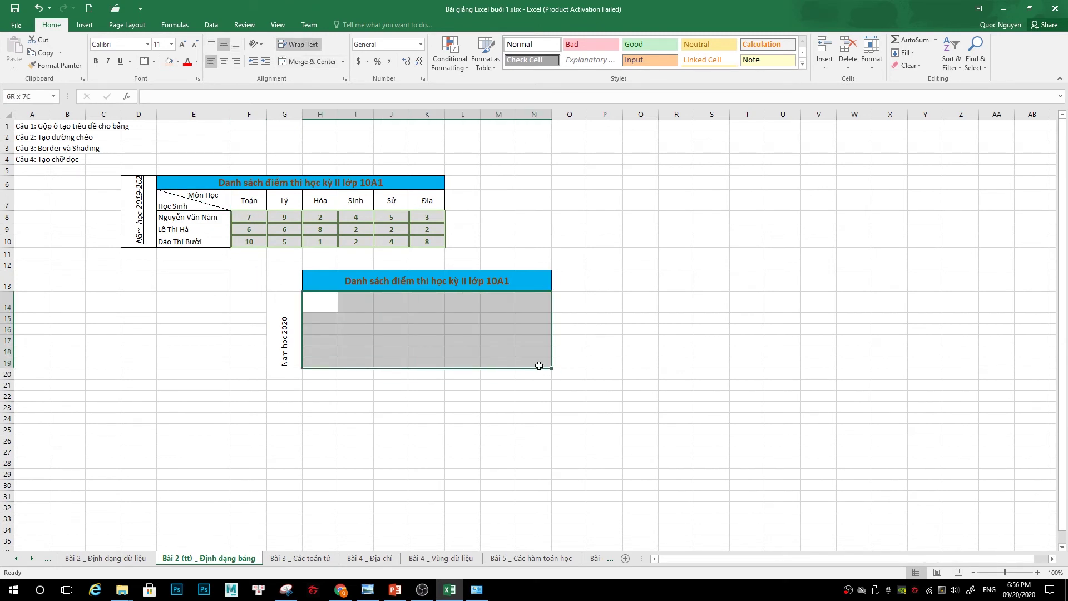
pyautogui.click(154, 61)
pyautogui.click(167, 157)
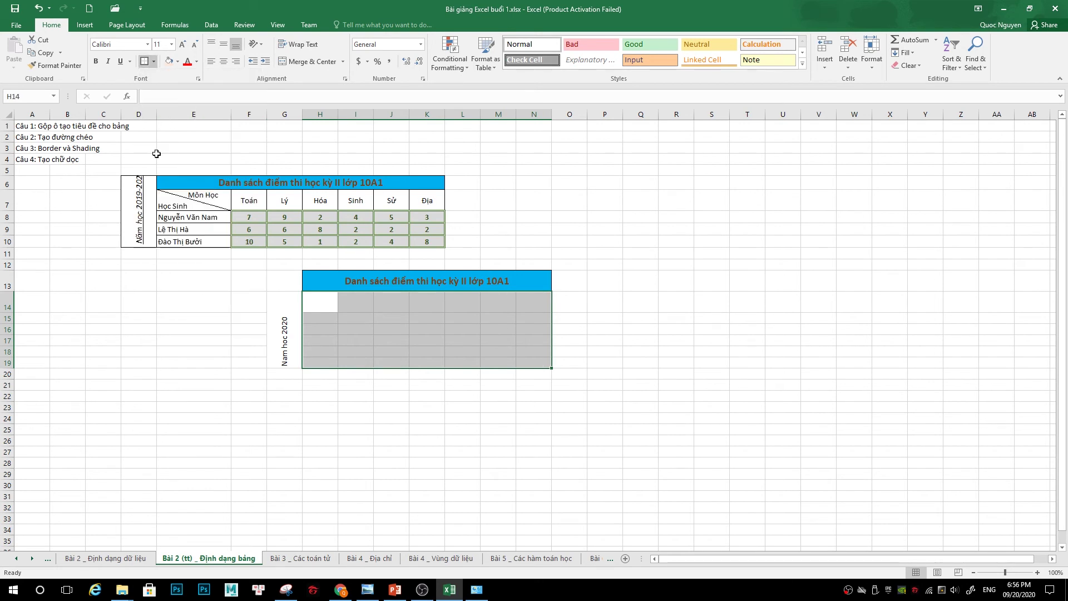
pyautogui.click(154, 61)
pyautogui.click(189, 183)
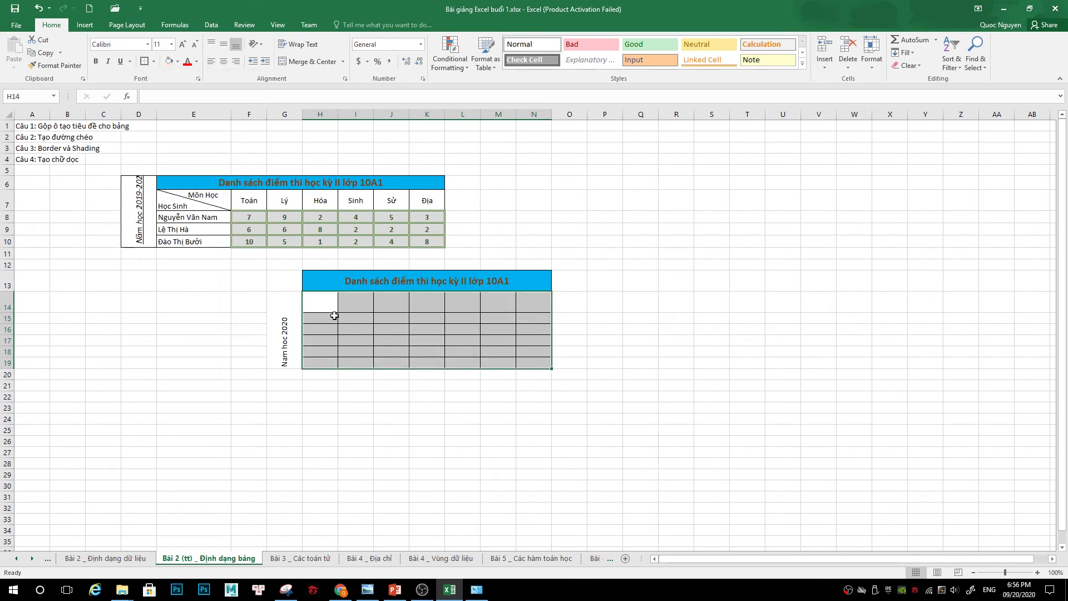
pyautogui.click(321, 304)
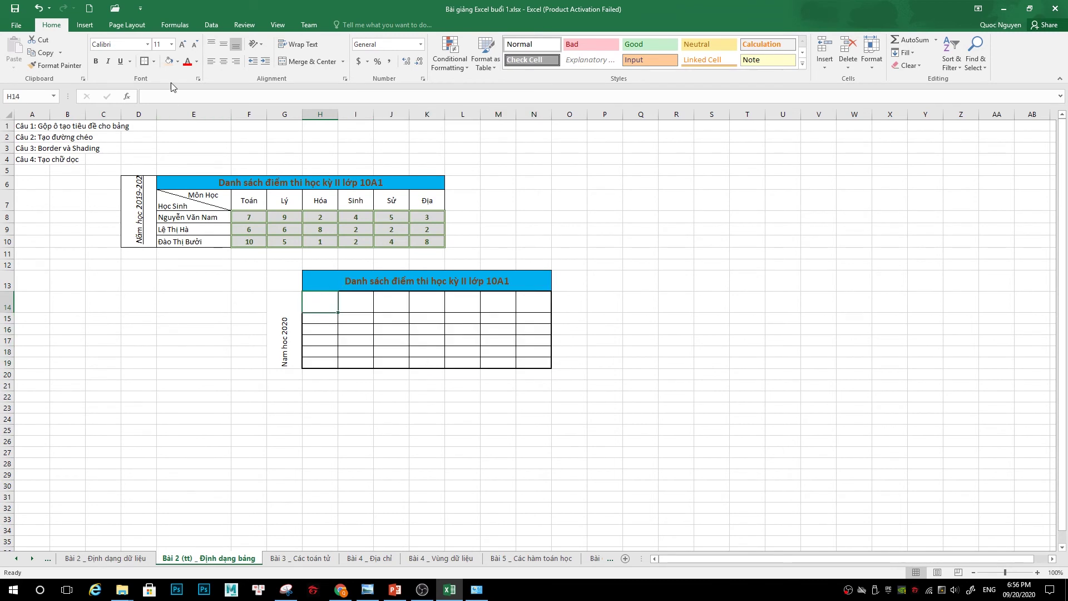
pyautogui.click(155, 61)
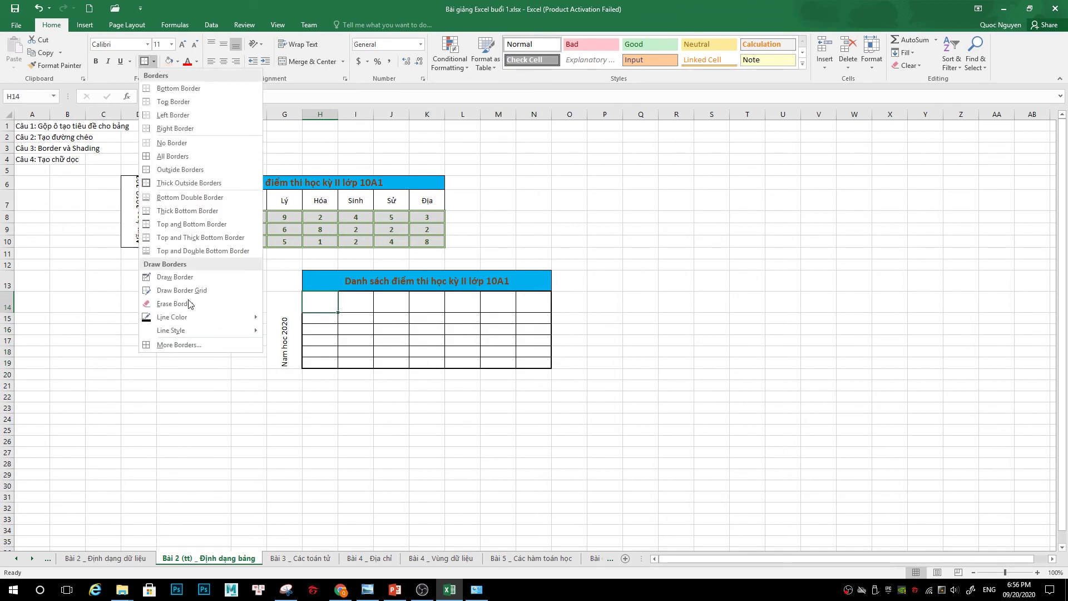
# Split cell H14 with a thin solid diagonal border and start typing 'Mon ho'
pyautogui.click(192, 344)
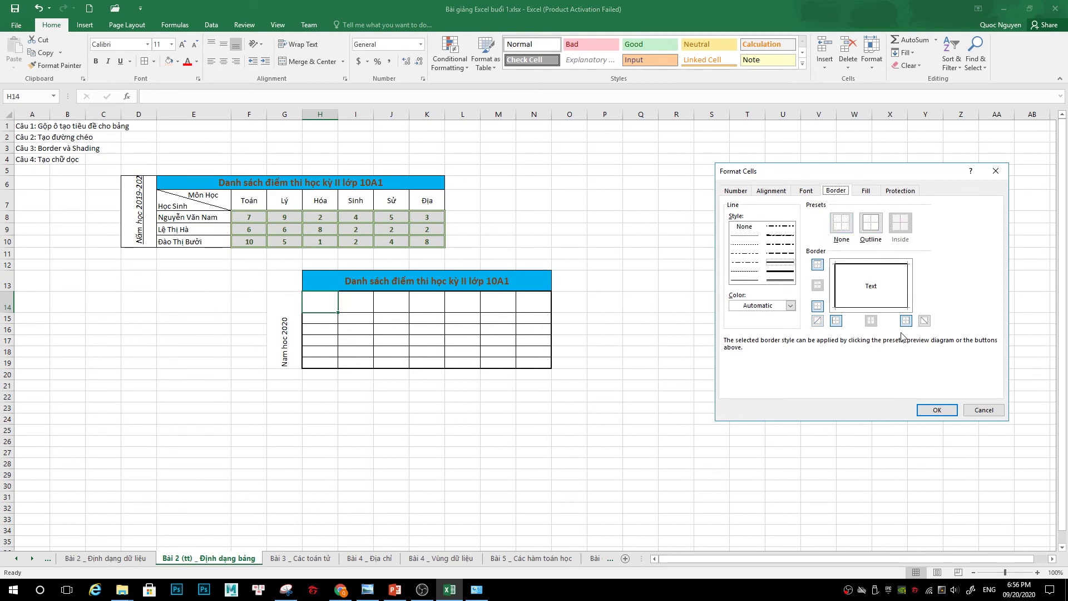
pyautogui.click(924, 320)
pyautogui.click(937, 410)
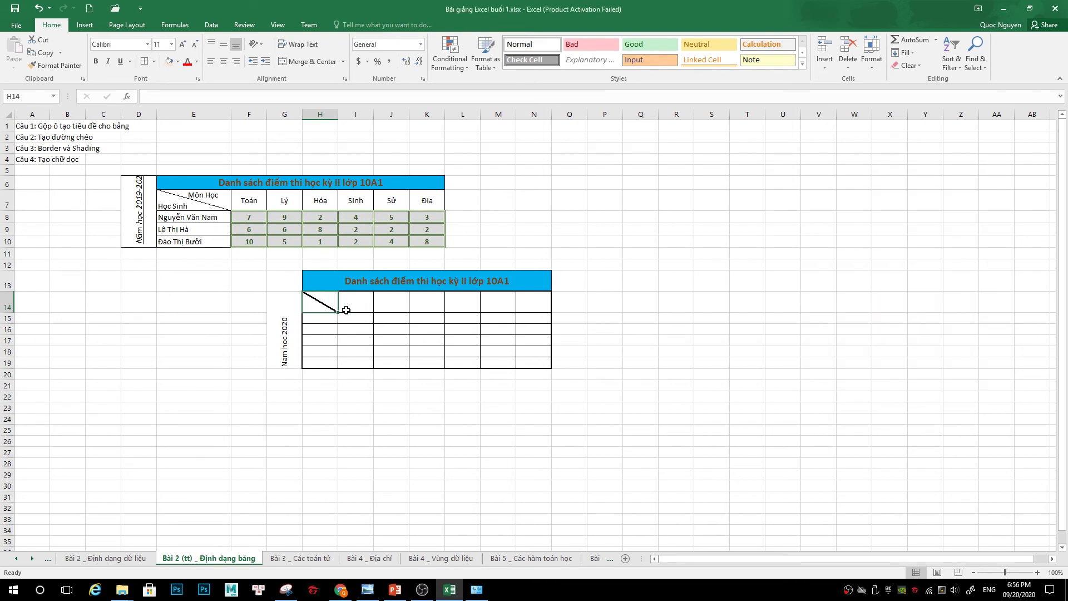
pyautogui.click(154, 61)
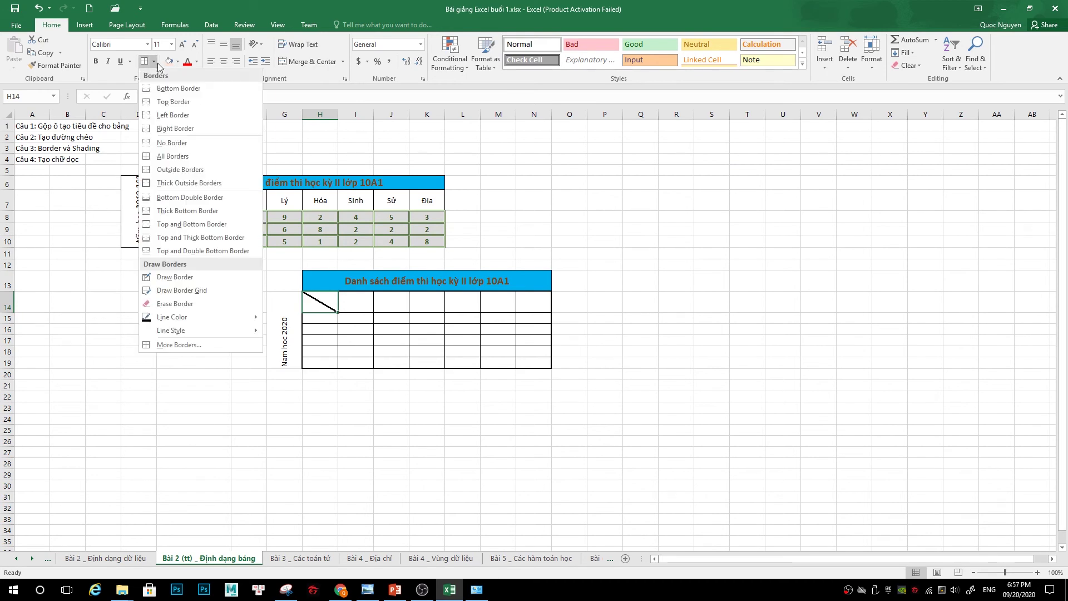
pyautogui.click(196, 345)
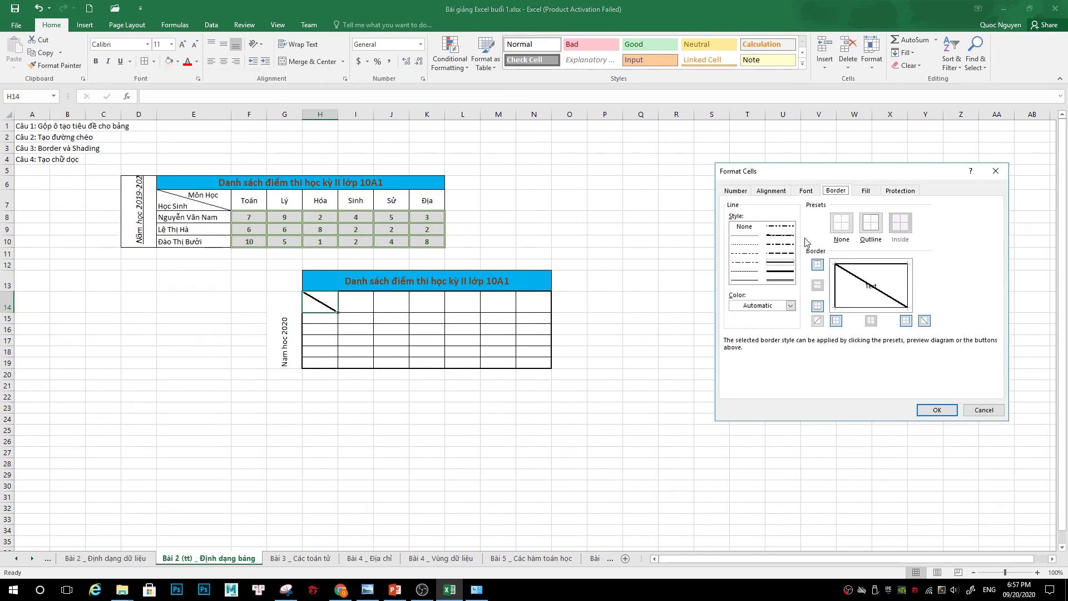
pyautogui.click(746, 280)
pyautogui.click(924, 322)
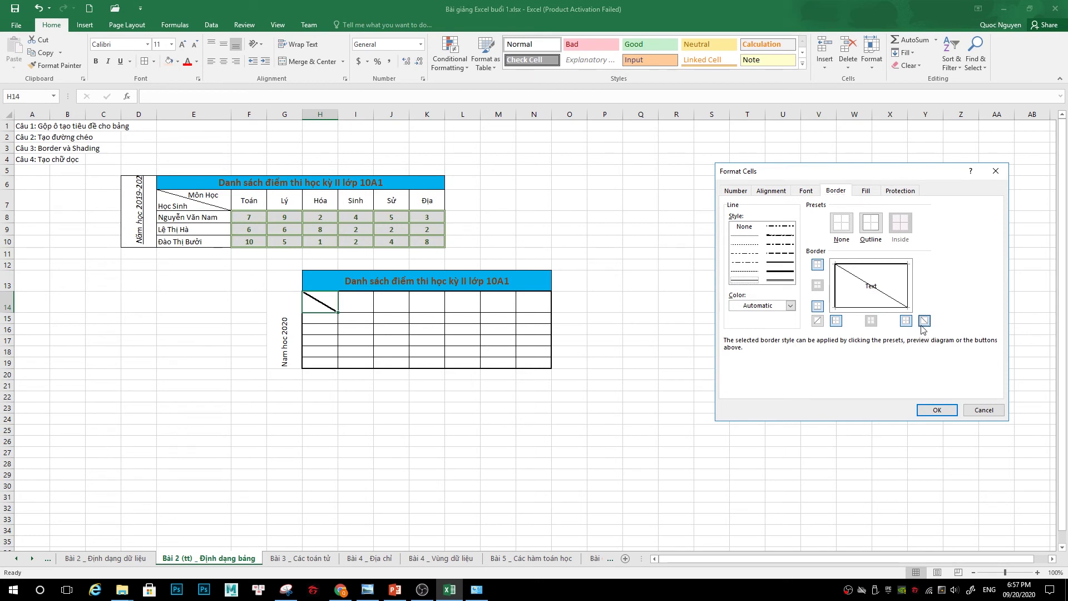
pyautogui.click(937, 409)
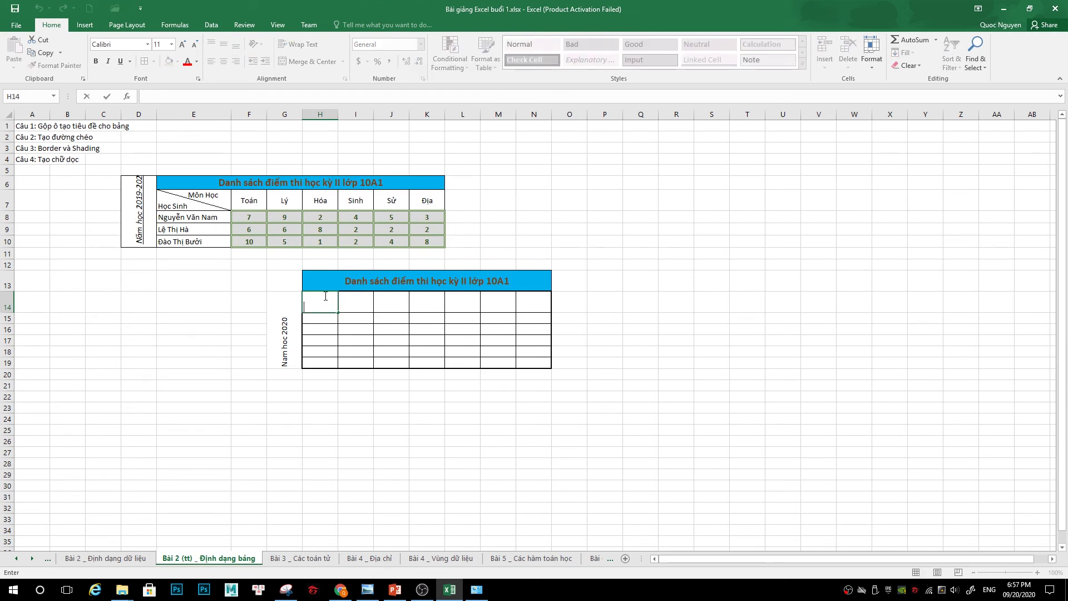
pyautogui.write('M')
pyautogui.write('on hoc')
# Enter the H14 header as 'Mon hoc' over 'Hoc Sinh' on two lines
pyautogui.press('Return')
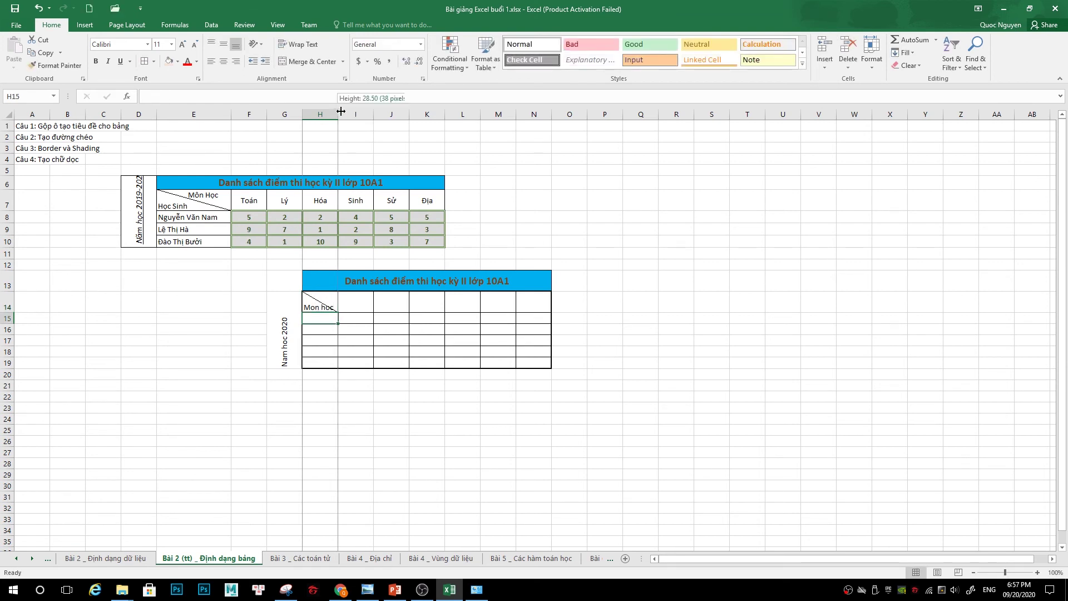
pyautogui.moveTo(338, 115); pyautogui.dragTo(354, 110)
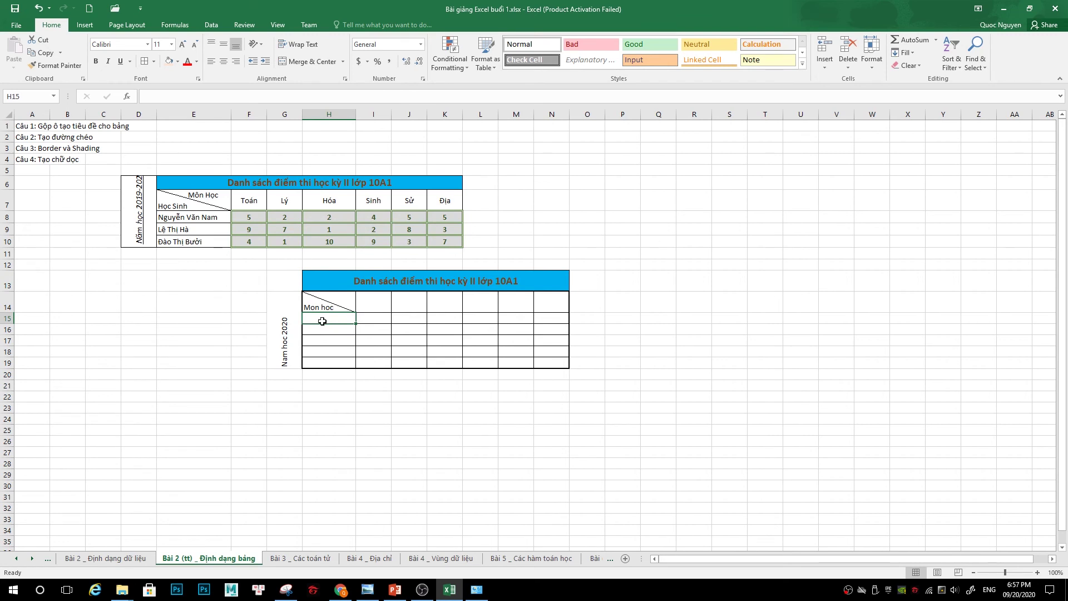
pyautogui.click(333, 305)
pyautogui.click(207, 98)
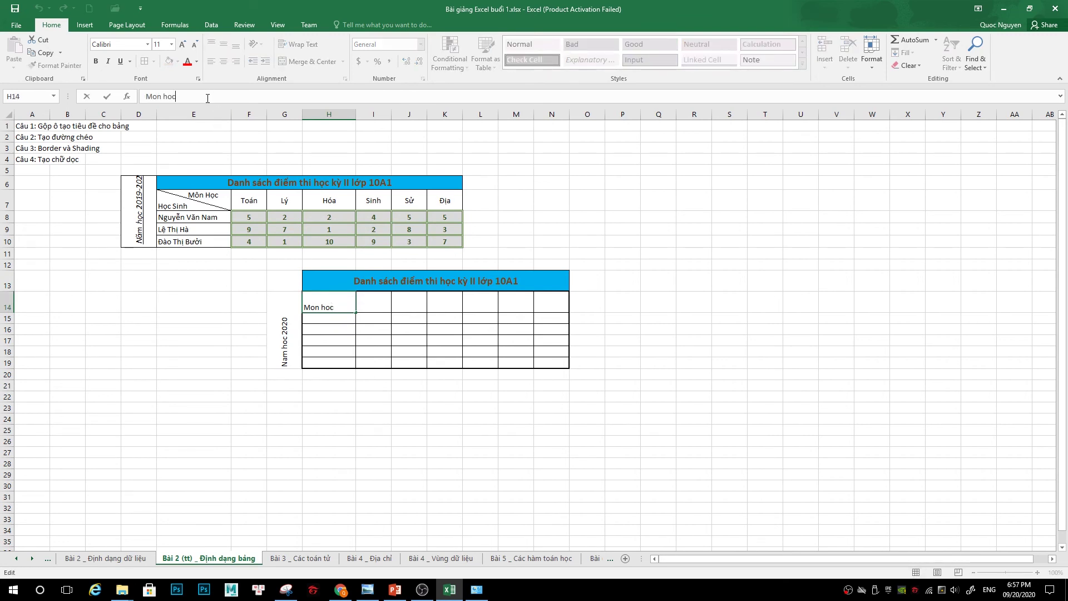
pyautogui.press('alt')
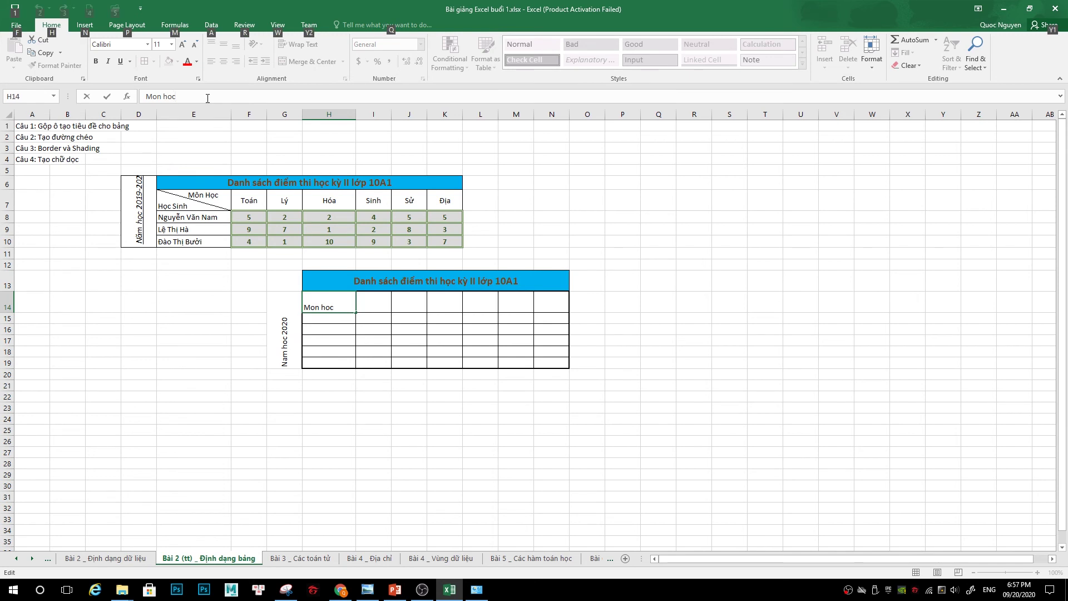
pyautogui.press('BackSpace')
pyautogui.press('BackSpace')
pyautogui.press('BackSpace')
pyautogui.write('Hoc Sinh')
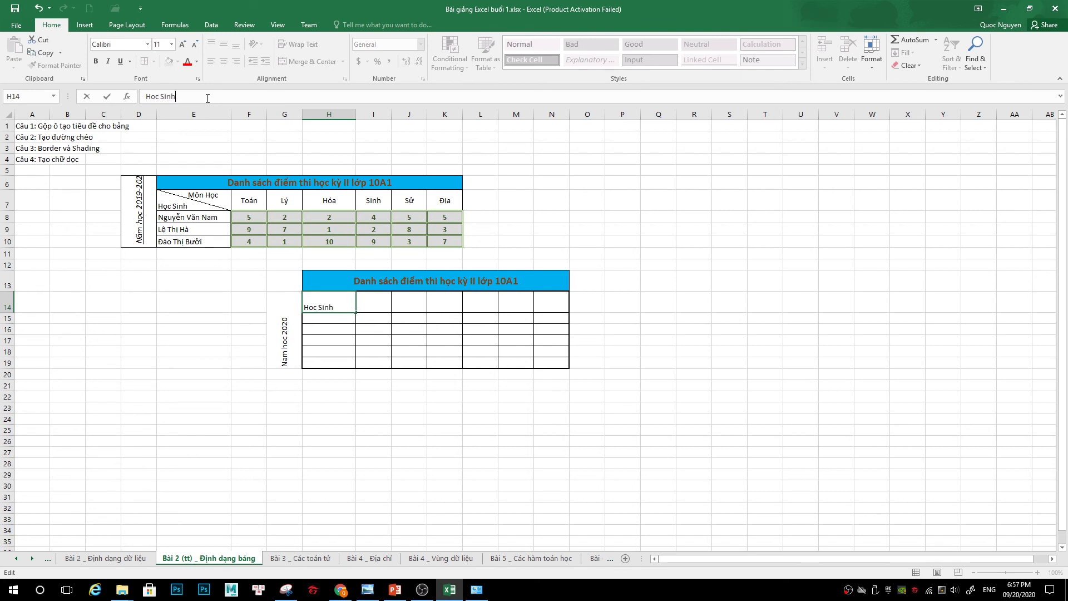
pyautogui.press('Return')
# Indent the 'Mon hoc' line in H14 and widen column H to fit
pyautogui.click(317, 301)
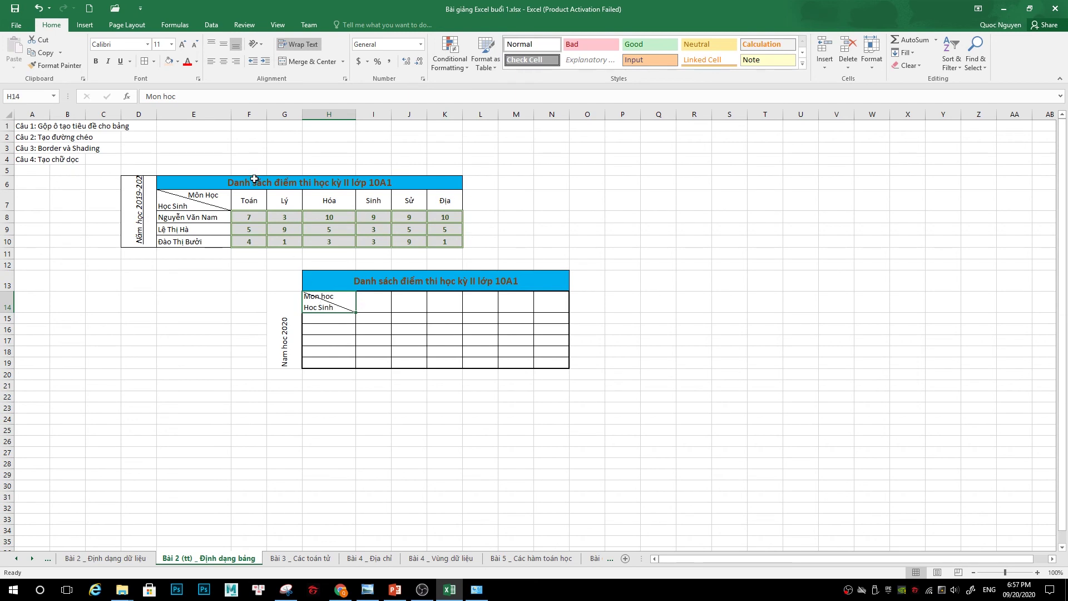
pyautogui.click(145, 98)
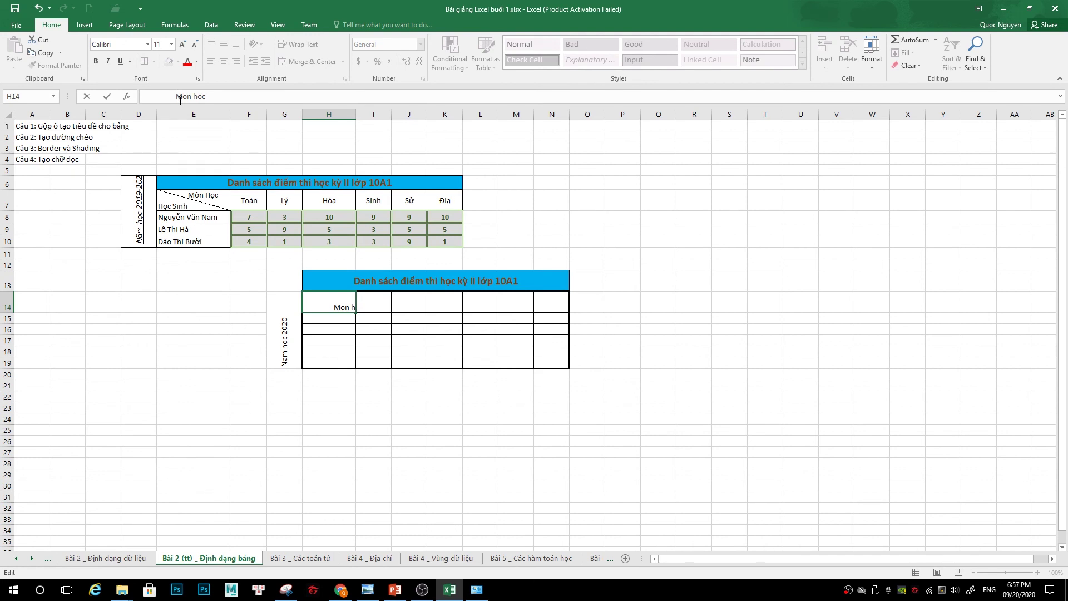
pyautogui.press('Return')
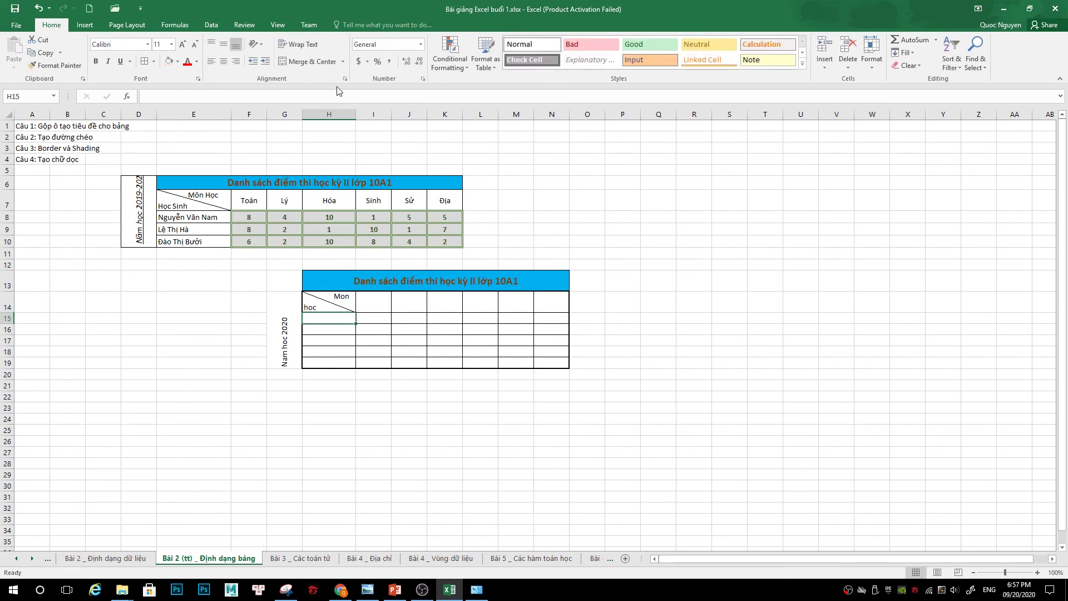
pyautogui.moveTo(356, 109)
pyautogui.mouseDown()
pyautogui.moveTo(383, 109)
pyautogui.moveTo(369, 114)
pyautogui.mouseUp()
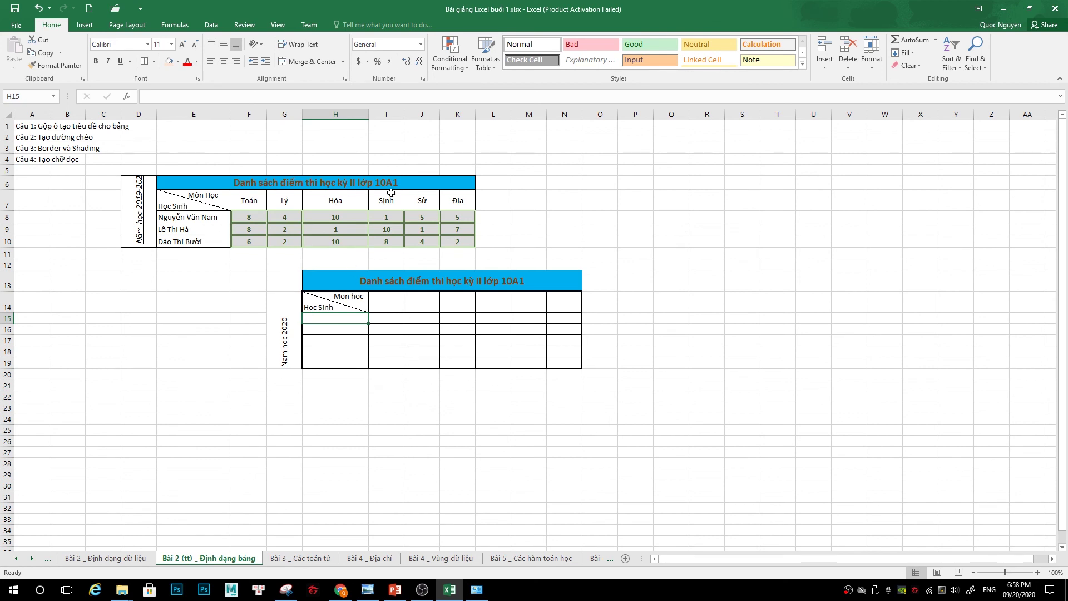
# Copy the subject headers Toán, Lý, Hóa, Sinh, Sử, Địa from F7:K7 into I14:N14
pyautogui.moveTo(256, 200); pyautogui.dragTo(451, 202)
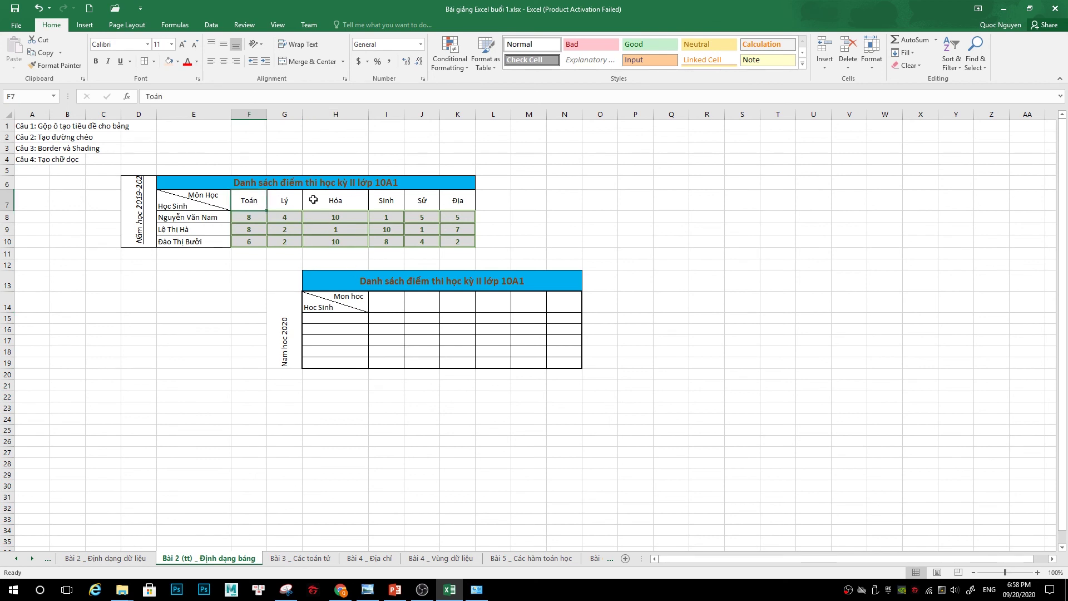
pyautogui.rightClick(442, 204)
pyautogui.click(465, 225)
pyautogui.moveTo(387, 301); pyautogui.dragTo(562, 301)
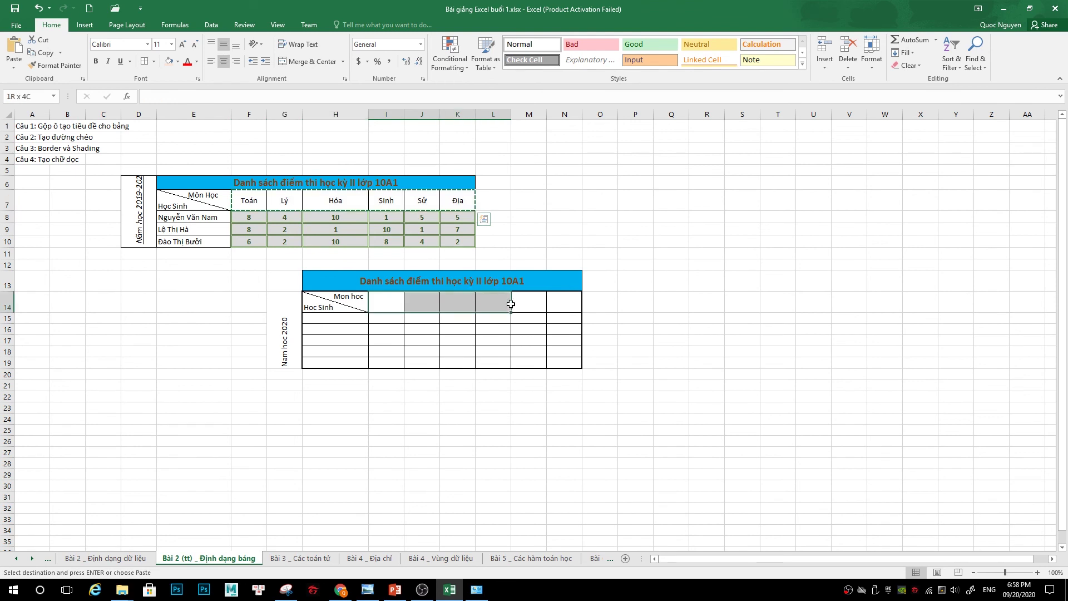
pyautogui.rightClick(396, 304)
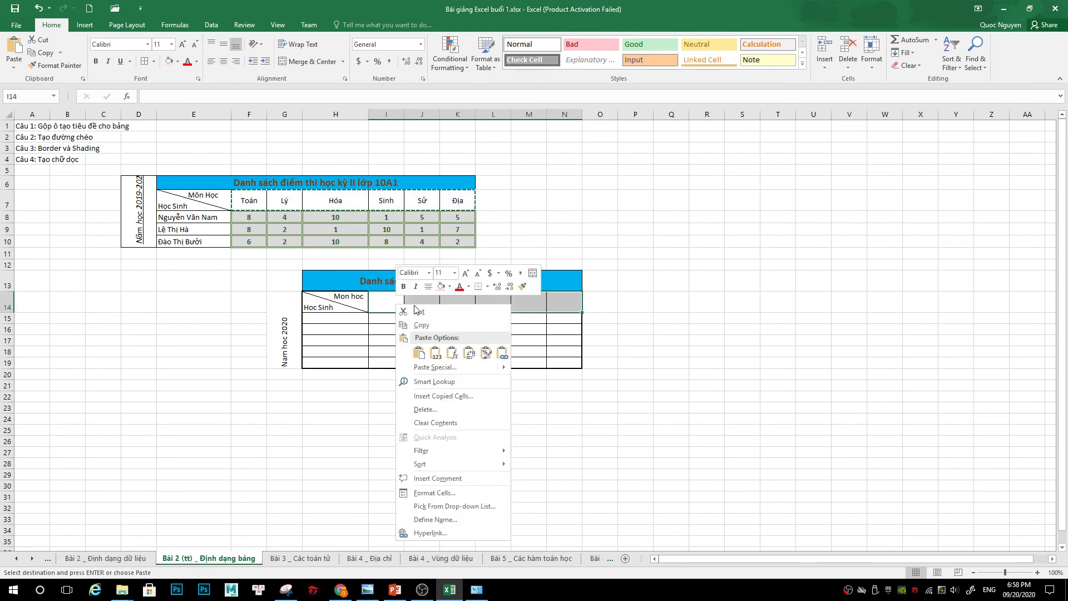
pyautogui.click(451, 353)
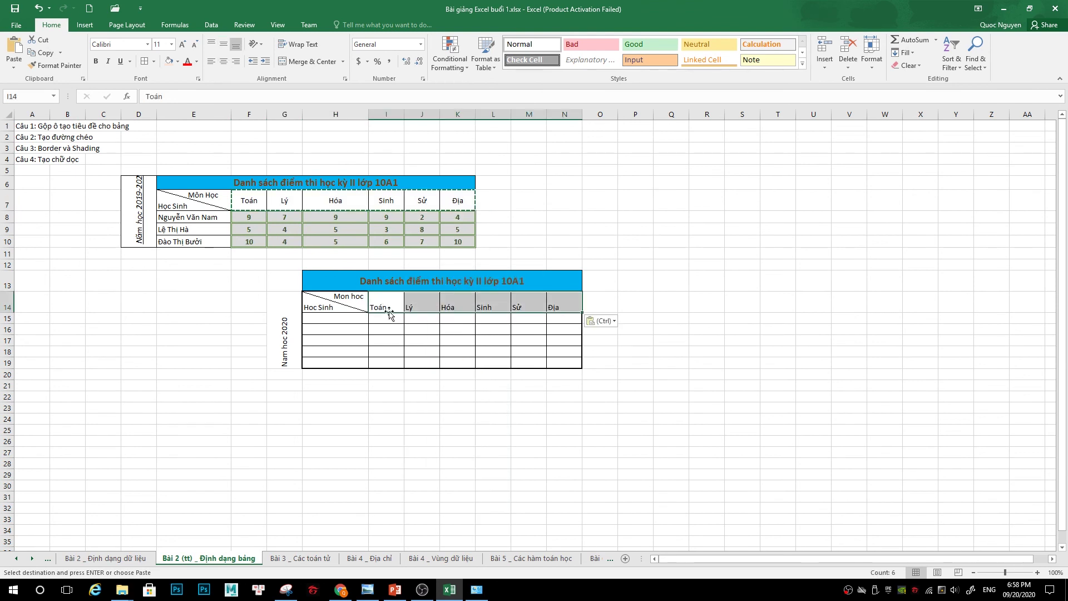
pyautogui.moveTo(386, 326); pyautogui.dragTo(561, 362)
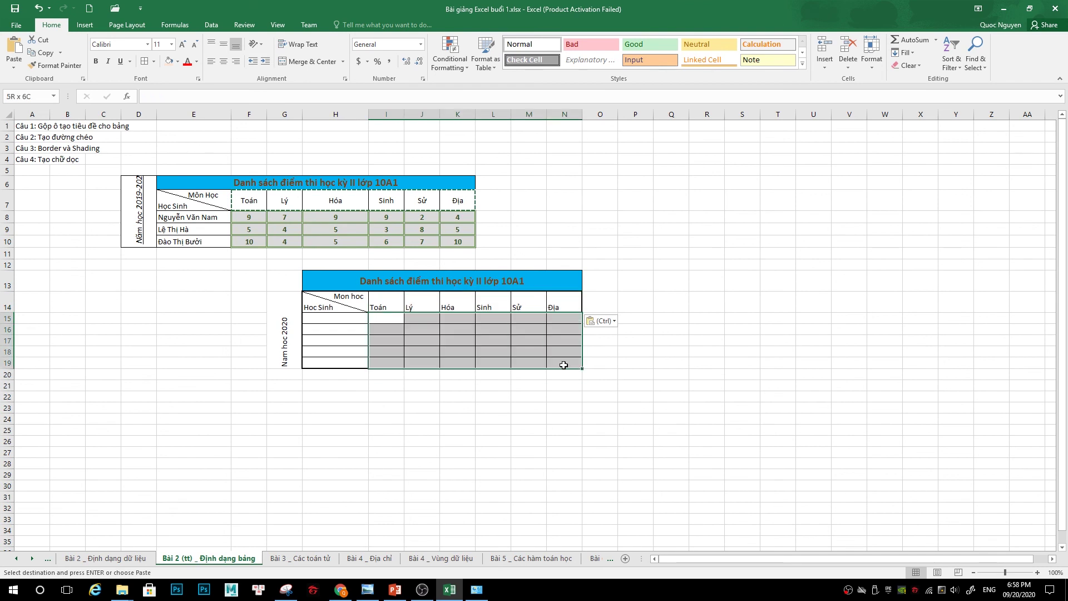
# Pick the double line style in the border settings and apply it to the score grid
pyautogui.click(154, 62)
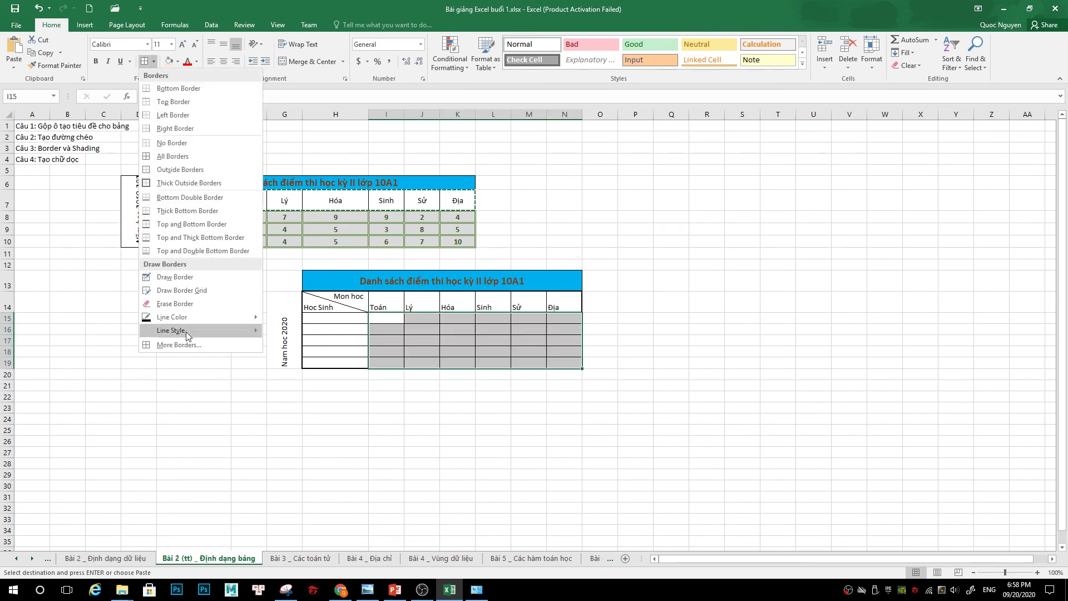
pyautogui.click(190, 349)
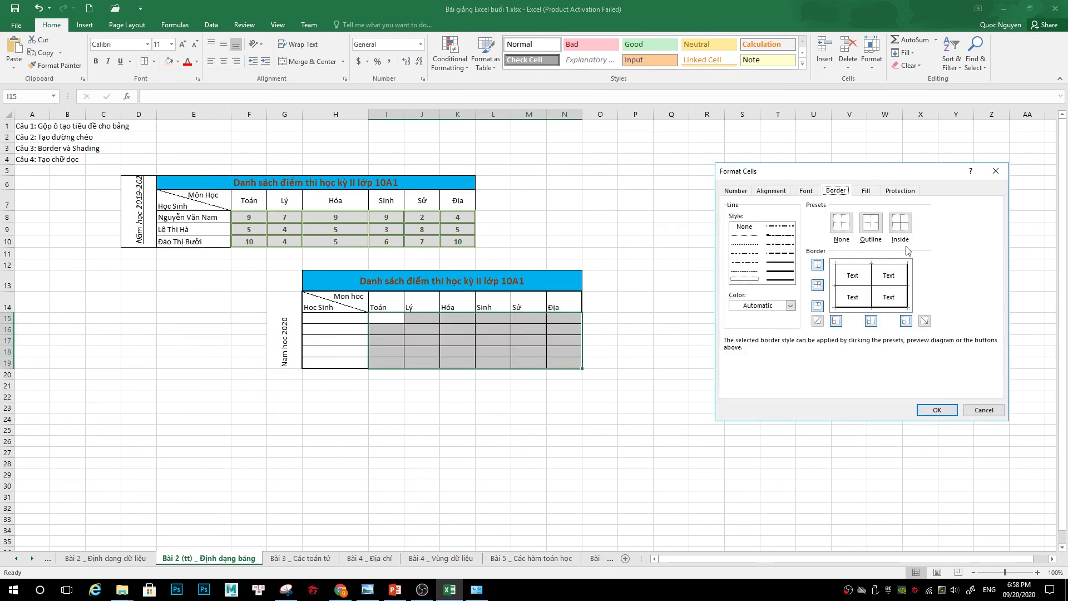
pyautogui.click(781, 279)
pyautogui.click(941, 413)
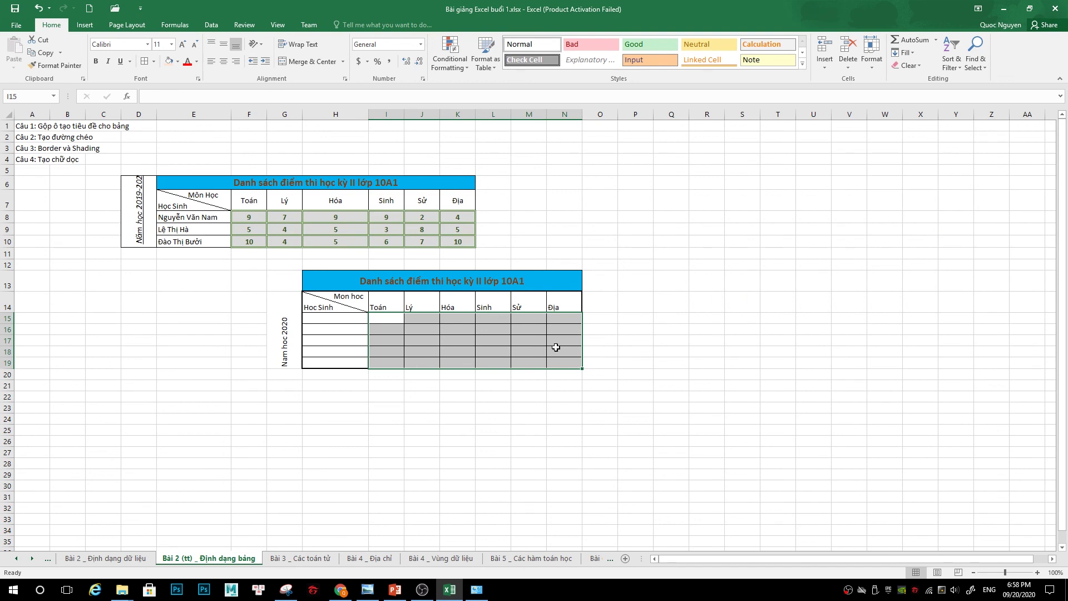
# Apply double top, inner horizontal, inner vertical, left and right borders to I15:N19
pyautogui.click(443, 357)
pyautogui.moveTo(386, 319); pyautogui.dragTo(562, 363)
pyautogui.click(154, 63)
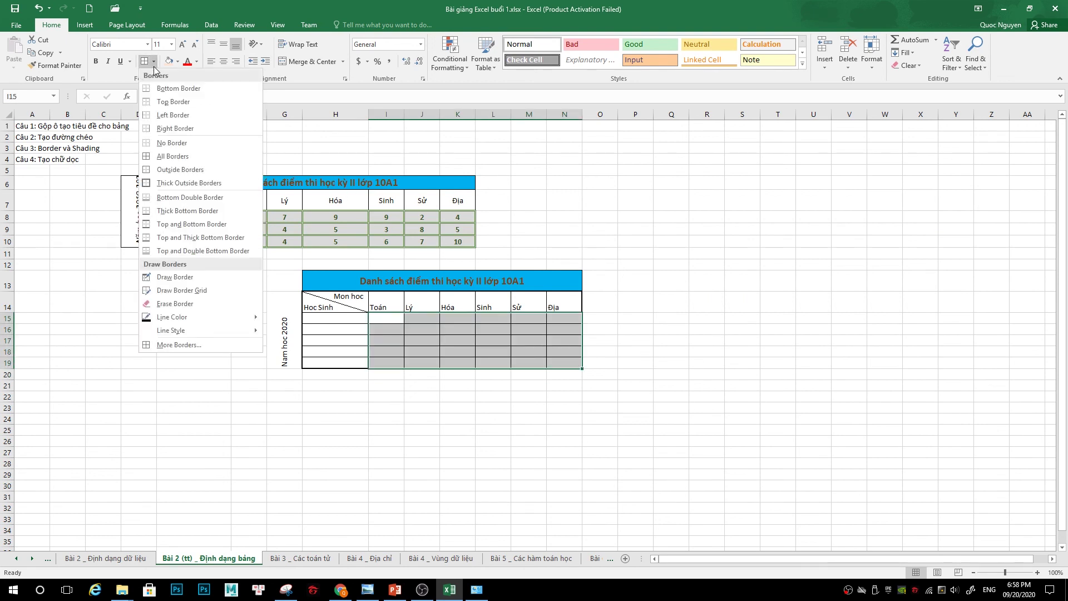
pyautogui.click(174, 345)
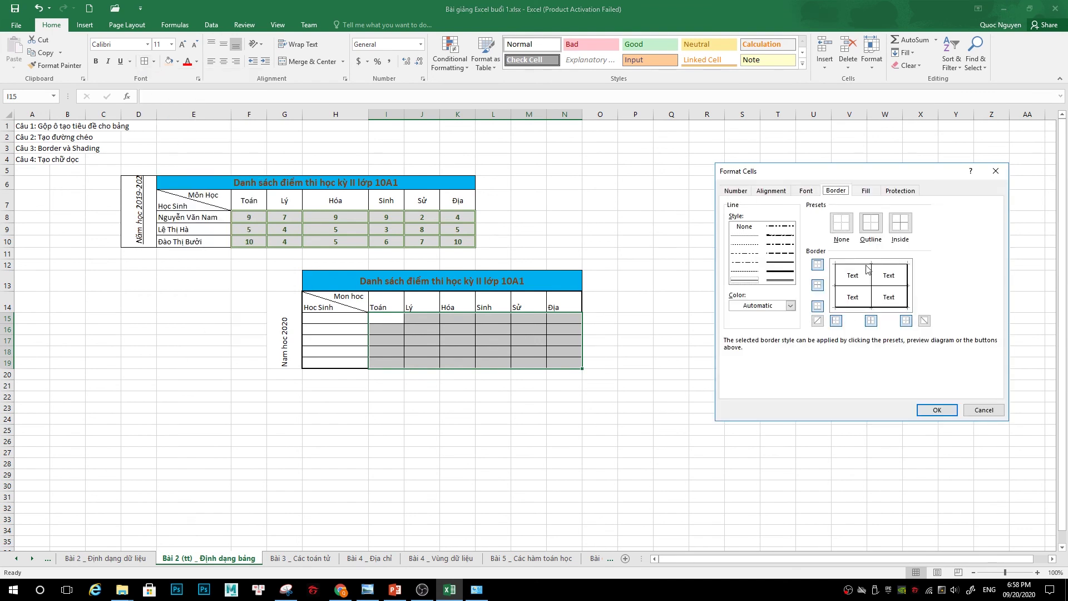
pyautogui.click(788, 281)
pyautogui.click(817, 265)
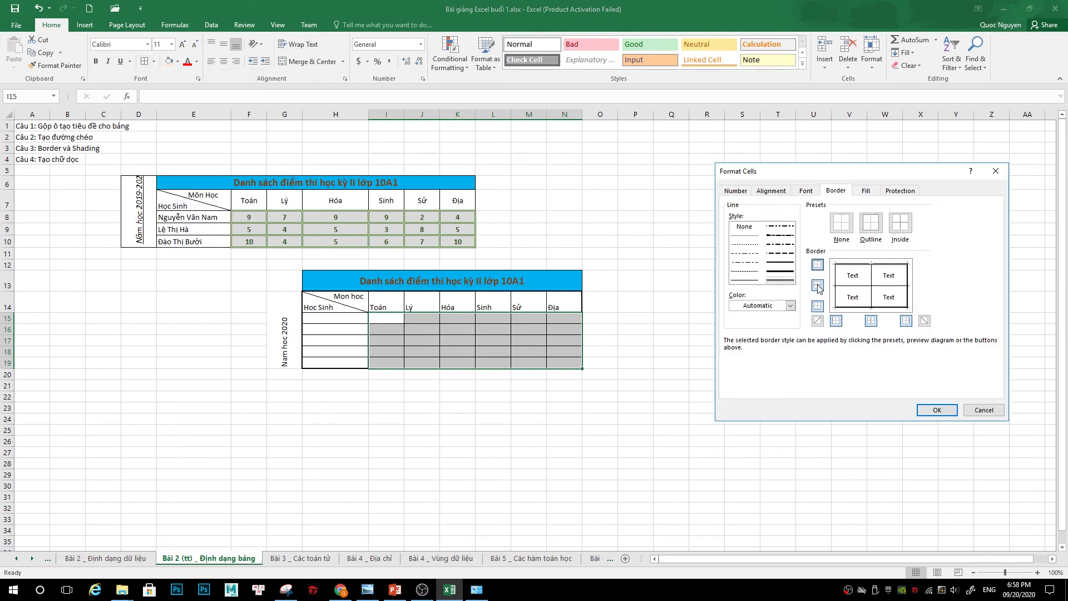
pyautogui.click(817, 285)
pyautogui.click(836, 320)
pyautogui.click(871, 320)
pyautogui.click(906, 320)
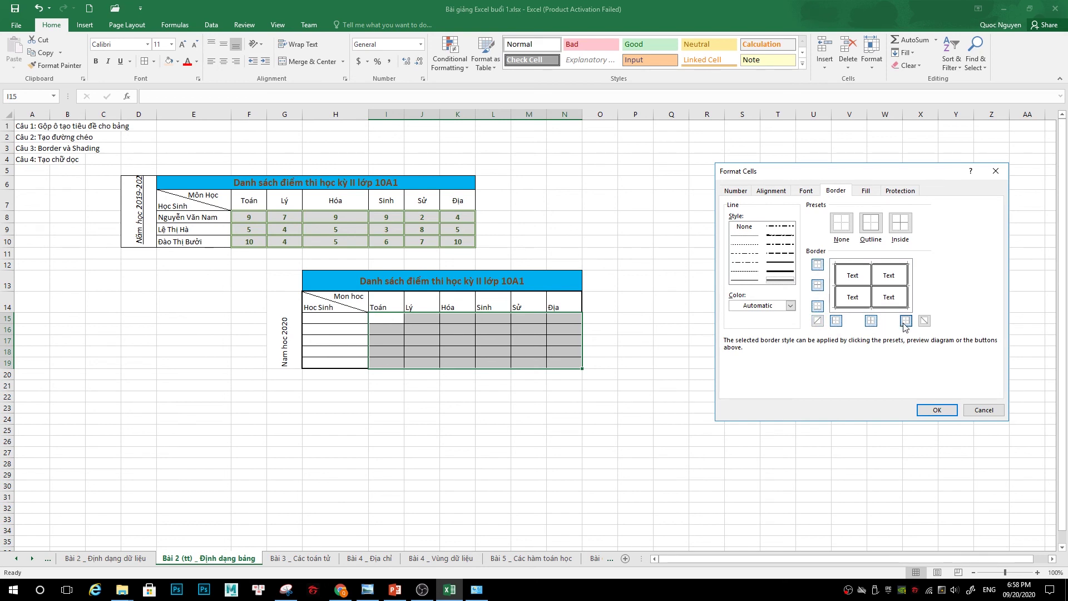
pyautogui.click(937, 410)
pyautogui.click(450, 405)
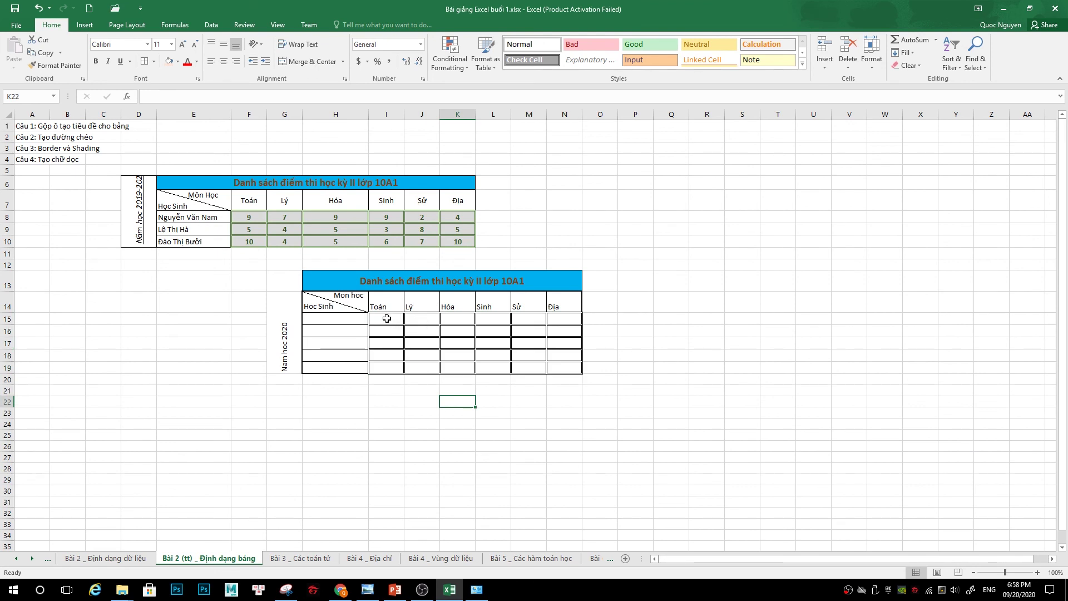
pyautogui.moveTo(386, 319); pyautogui.dragTo(556, 365)
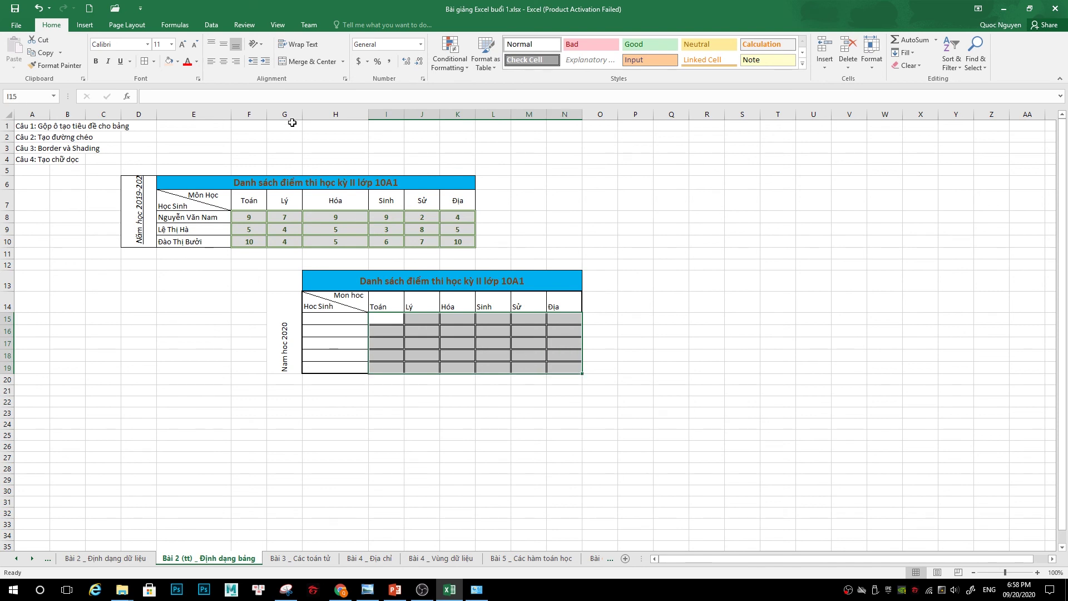
pyautogui.click(609, 266)
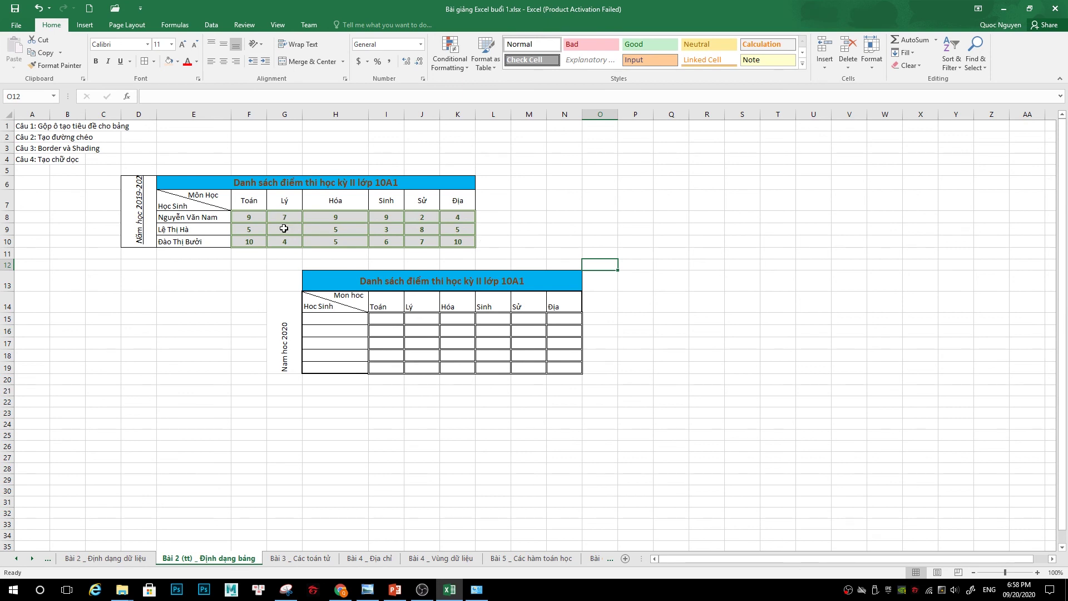
pyautogui.click(399, 281)
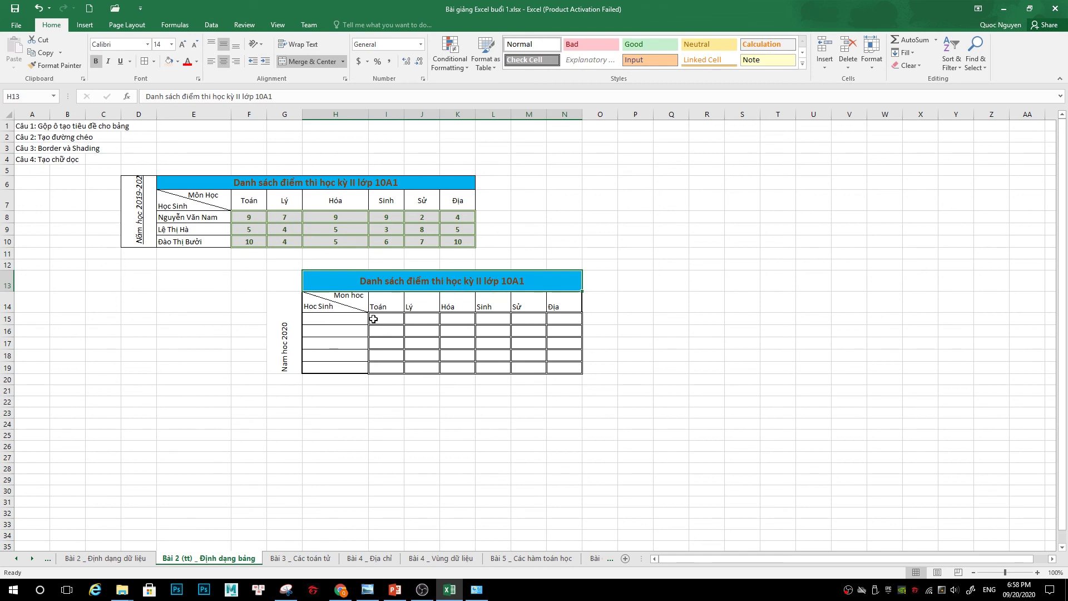
pyautogui.click(354, 307)
pyautogui.click(279, 336)
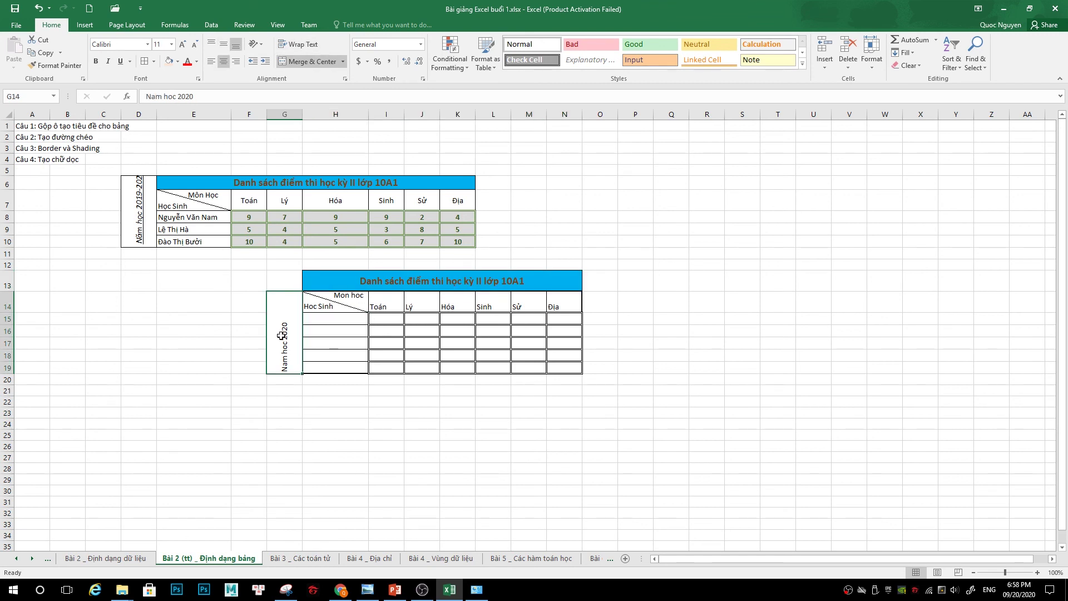
pyautogui.click(353, 300)
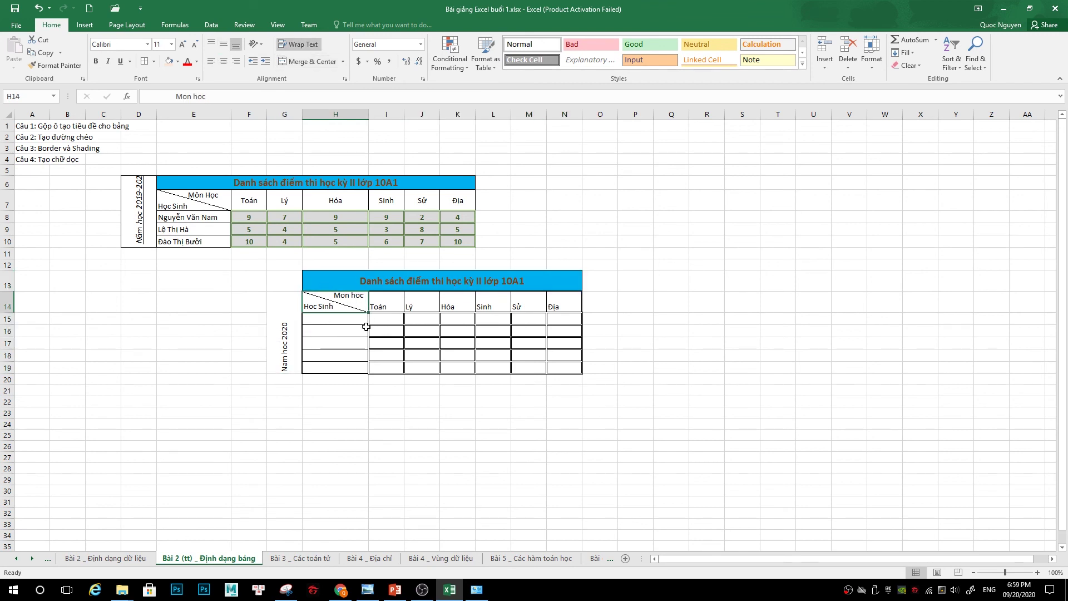